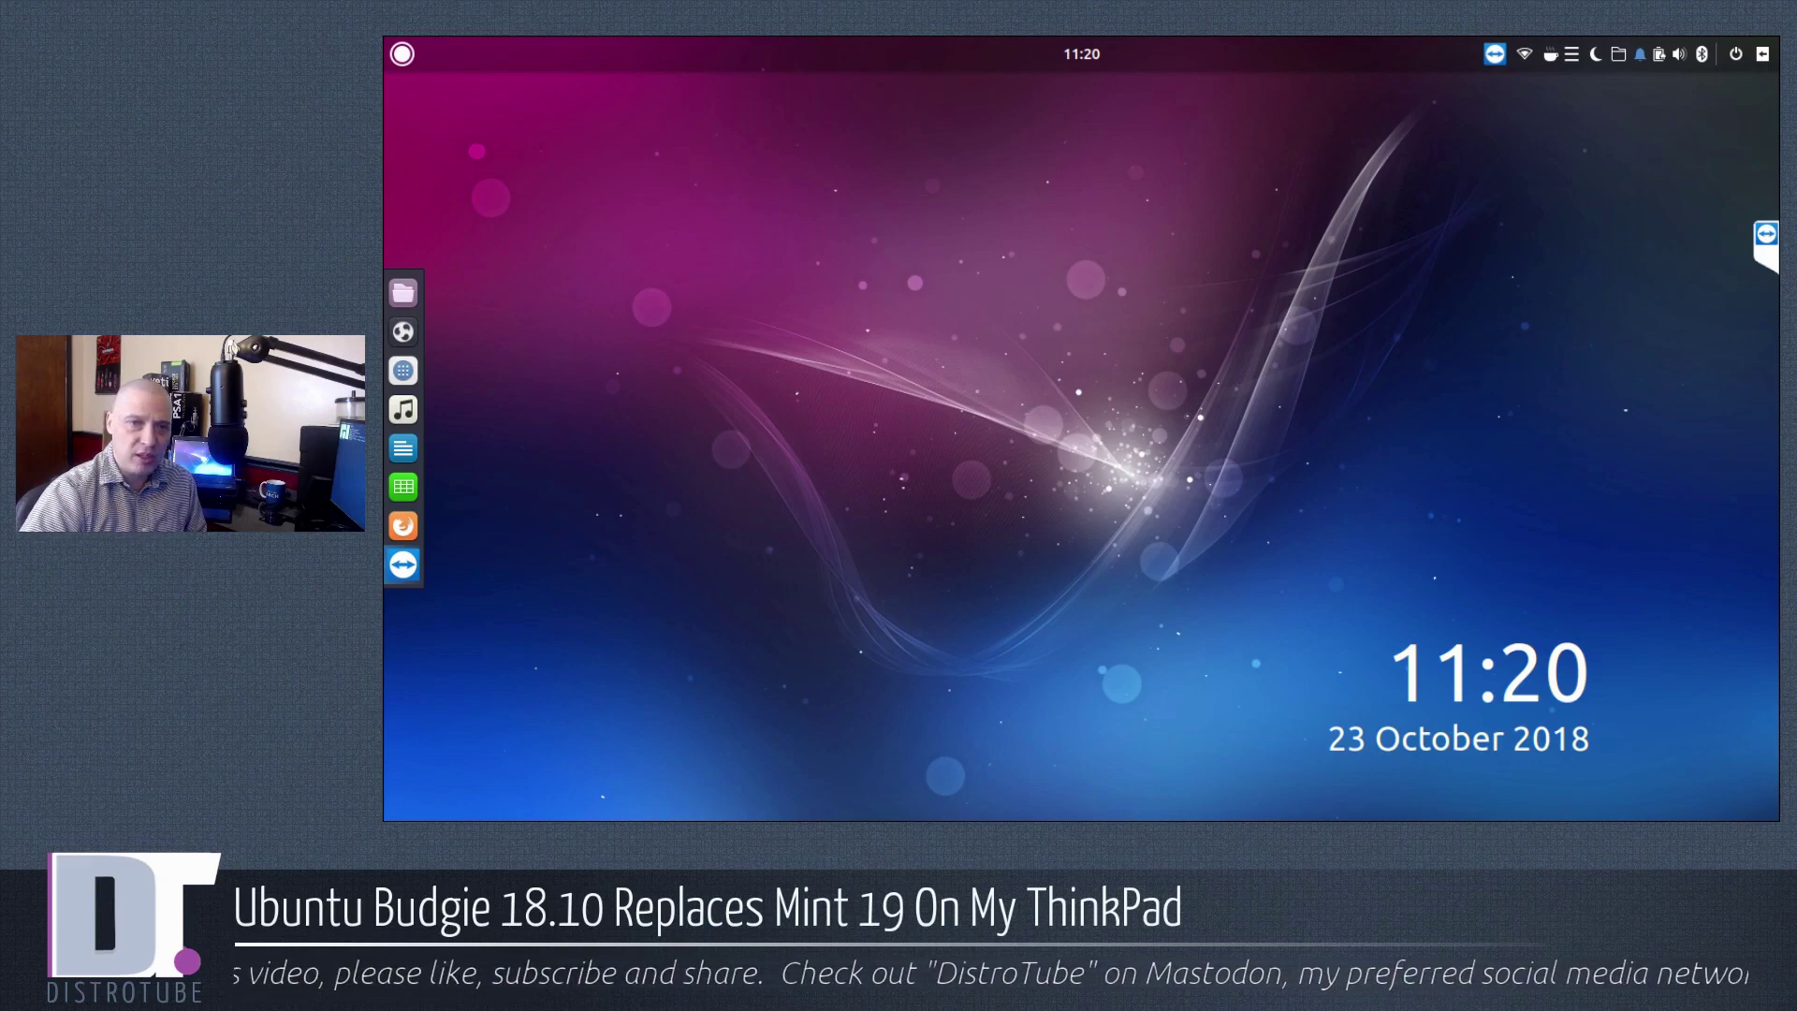
Launch Calculator from the Accessories apps and look through its calculator modes.
click(402, 54)
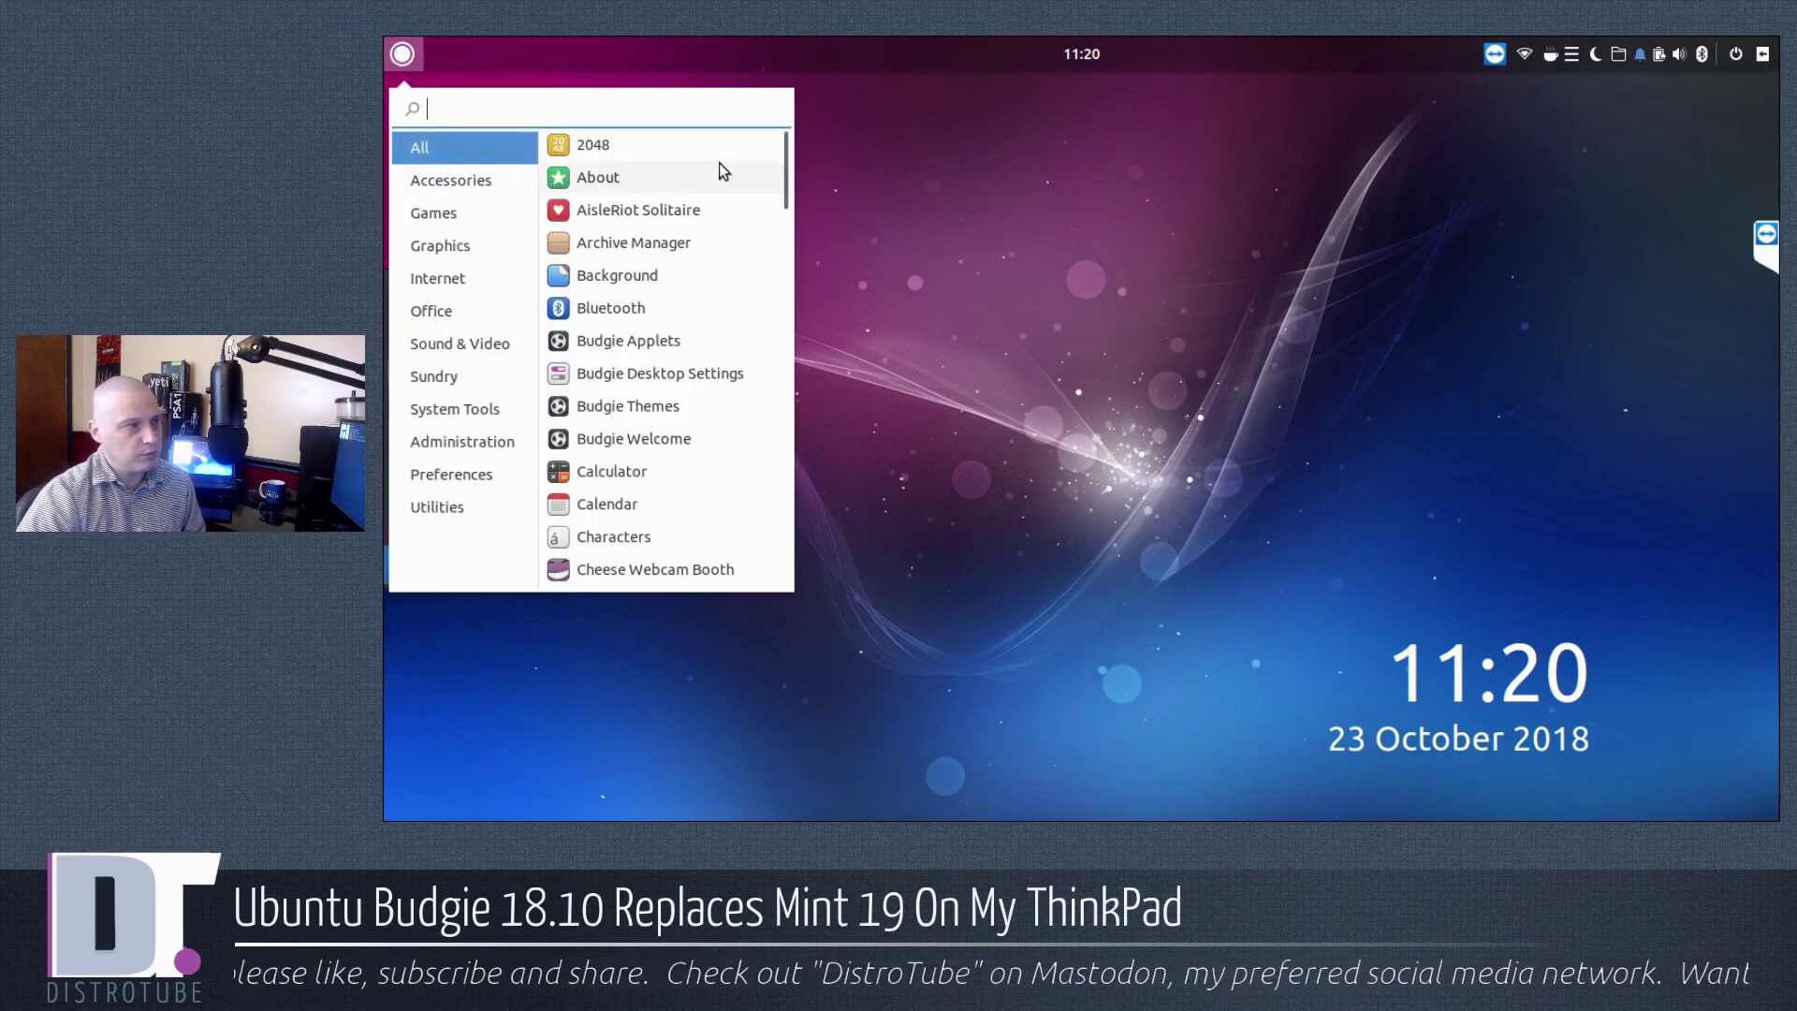
click(433, 179)
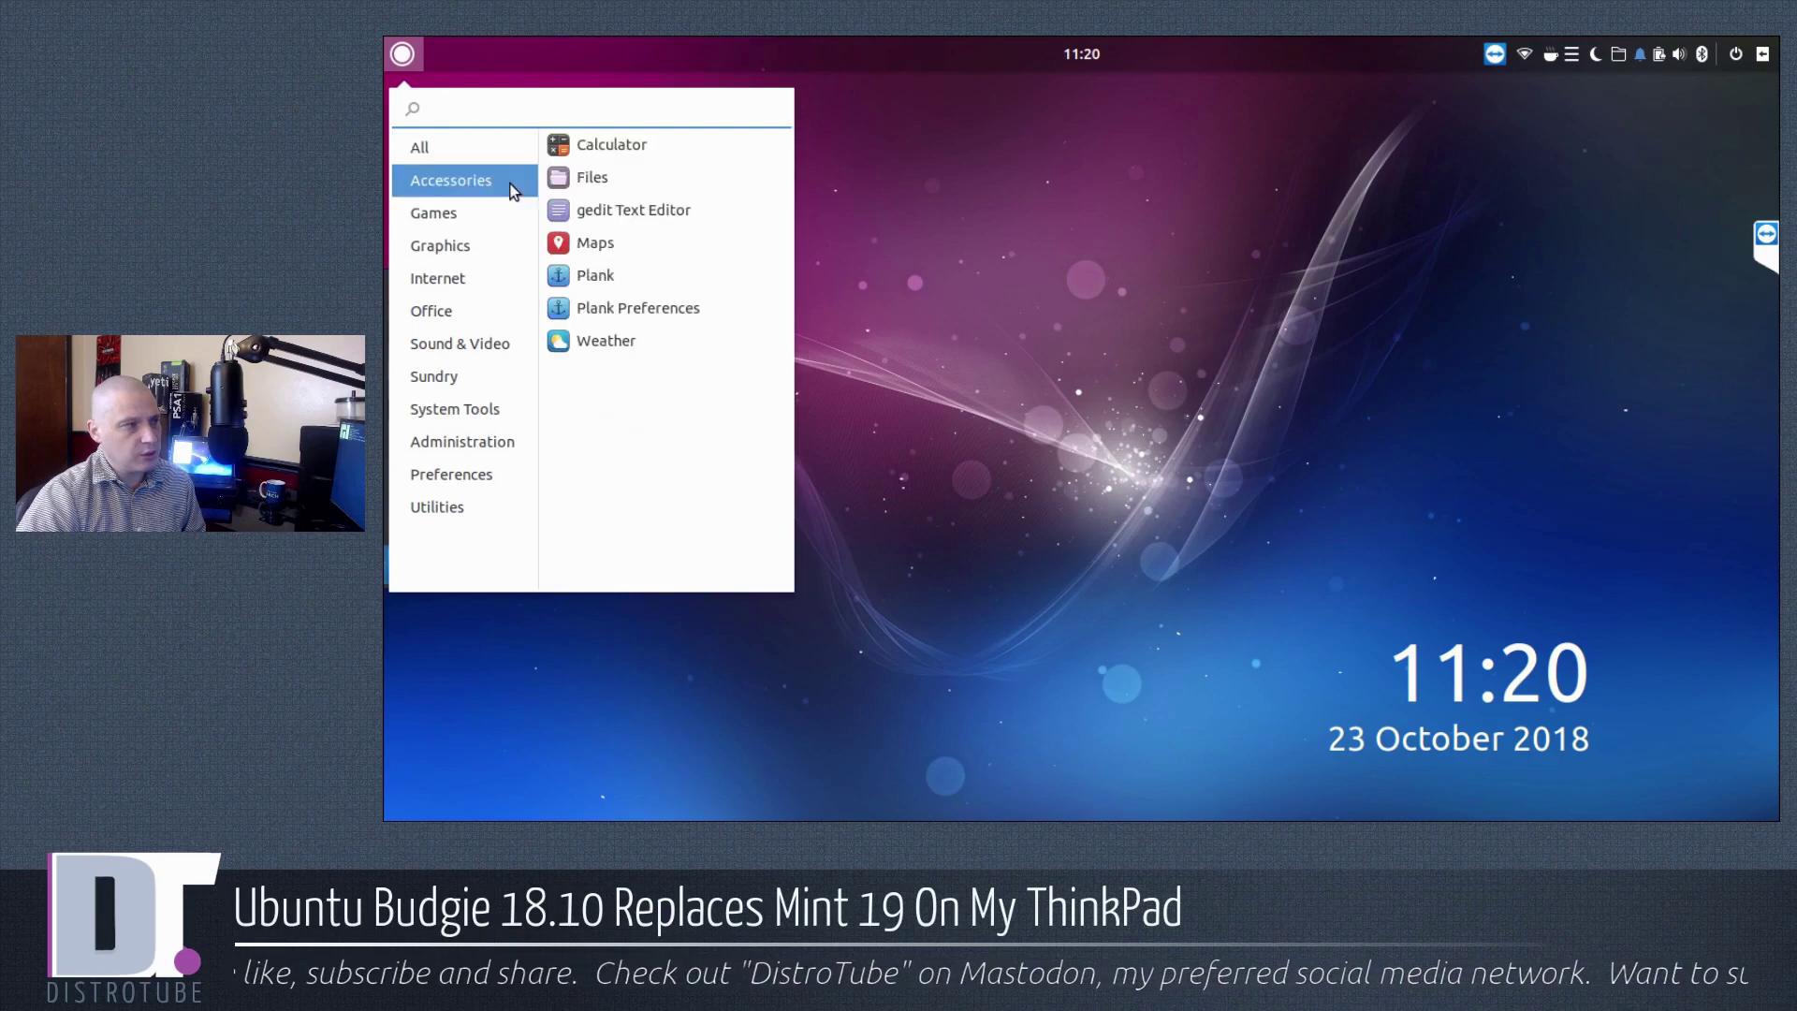
click(627, 147)
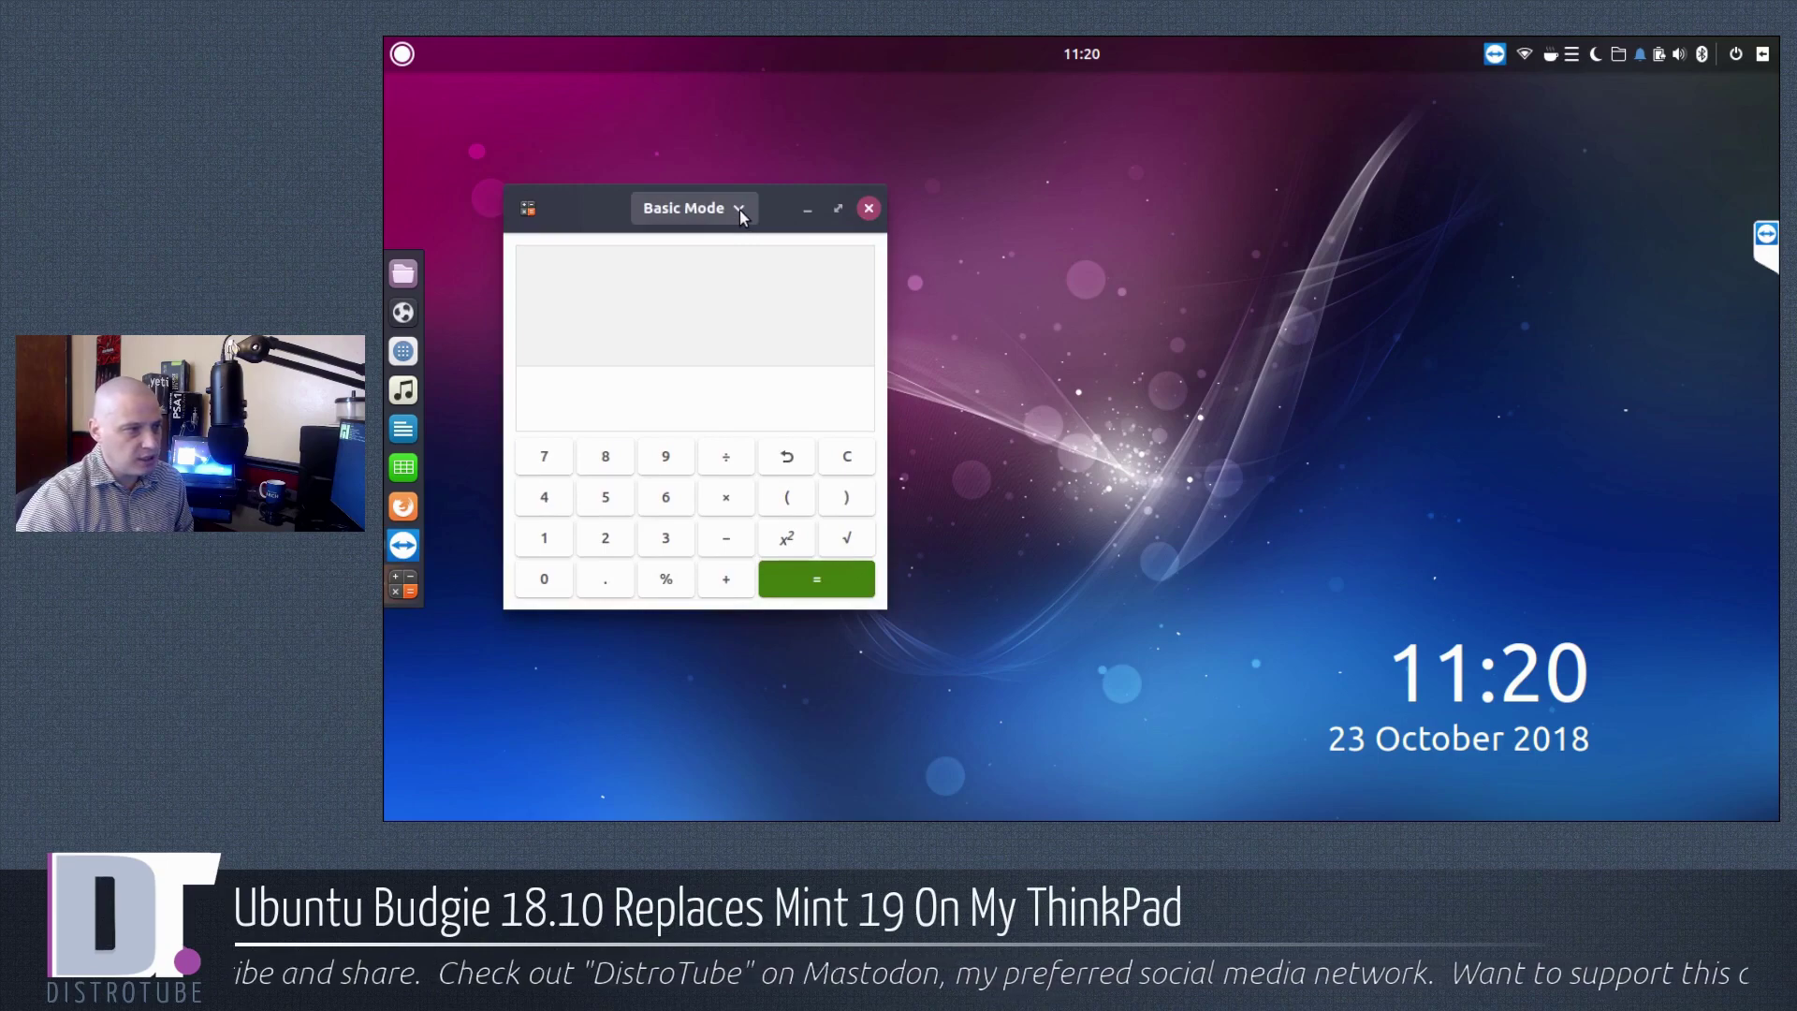
click(739, 209)
click(738, 209)
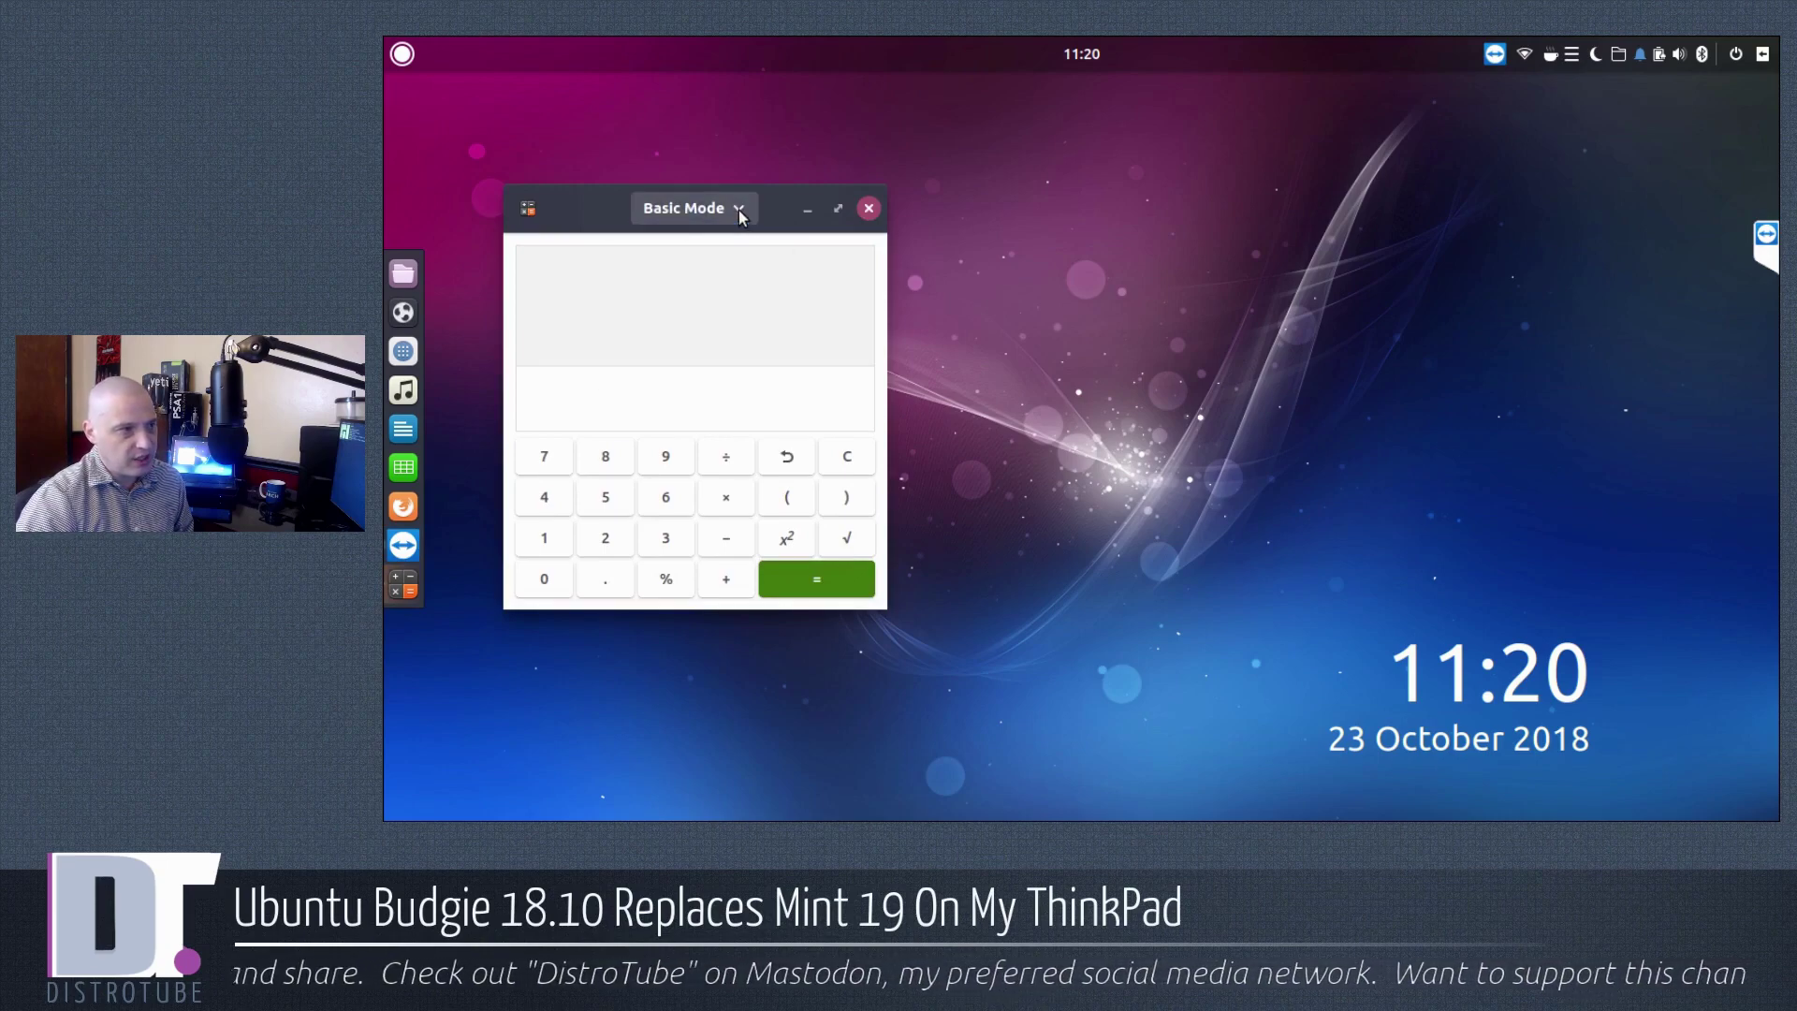
Check the Calculator's cut/copy/paste options and version information, then quit it.
right_click(782, 420)
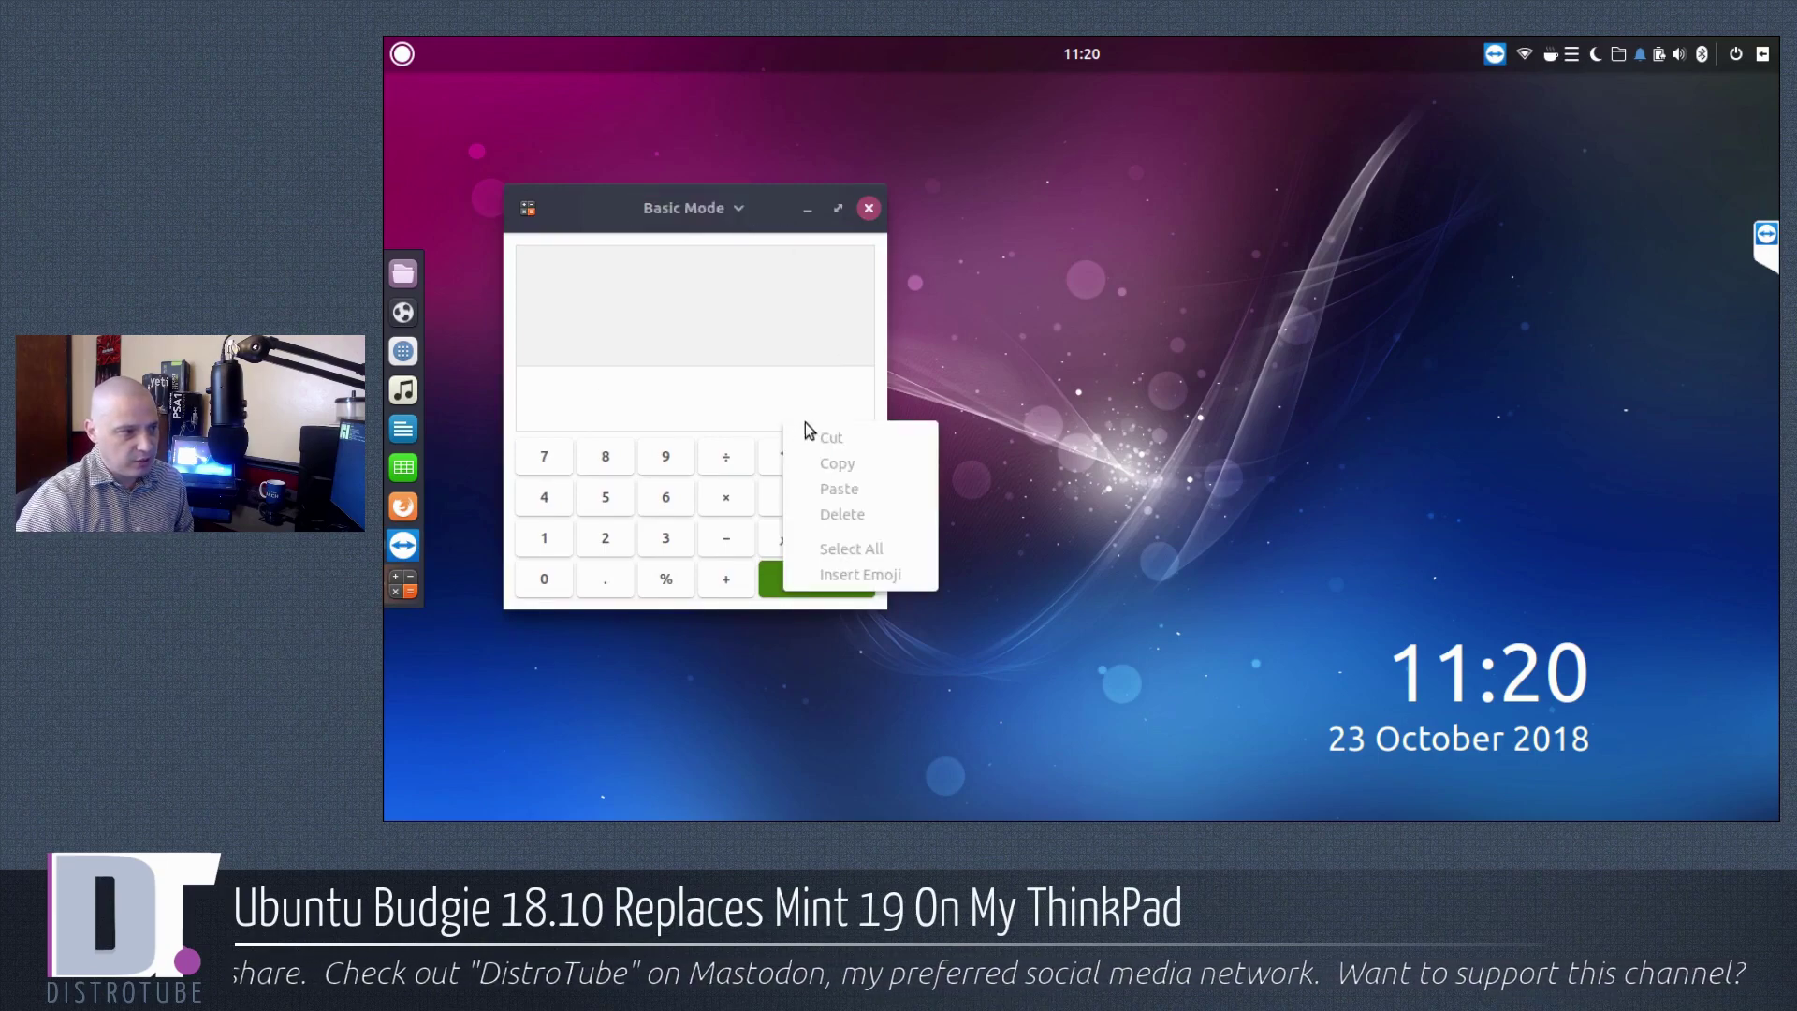
click(766, 206)
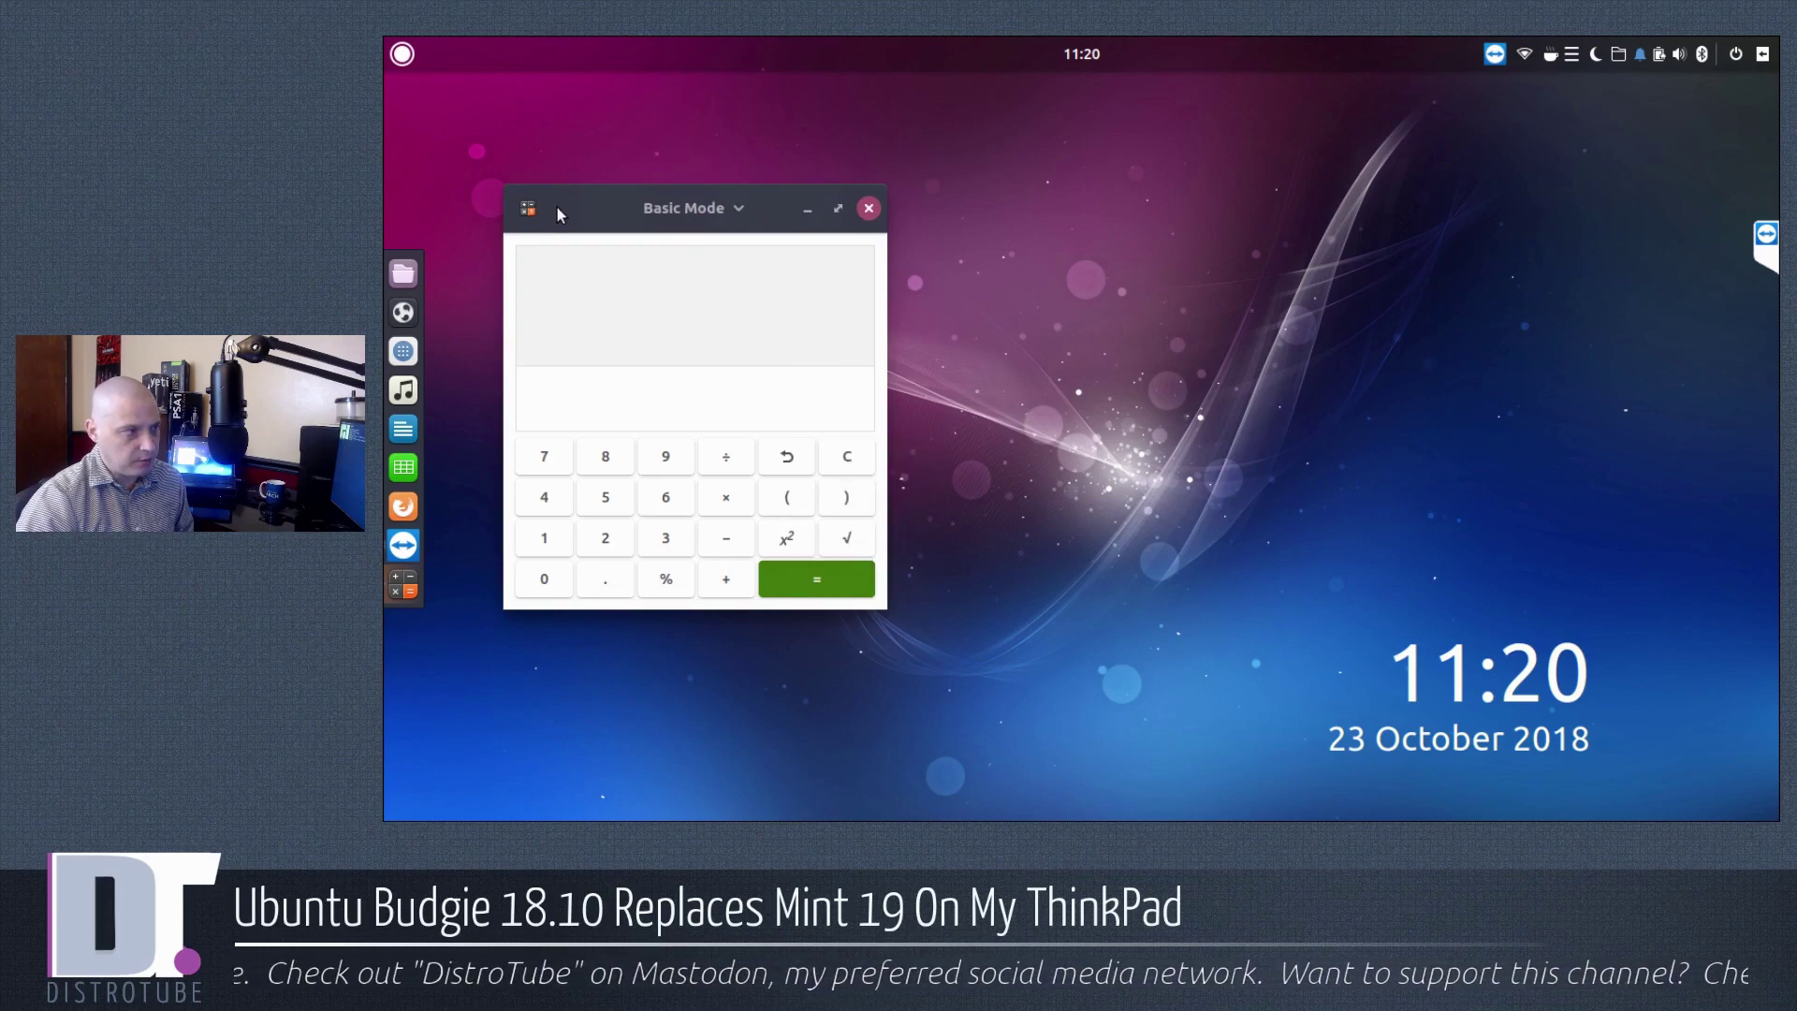
click(528, 209)
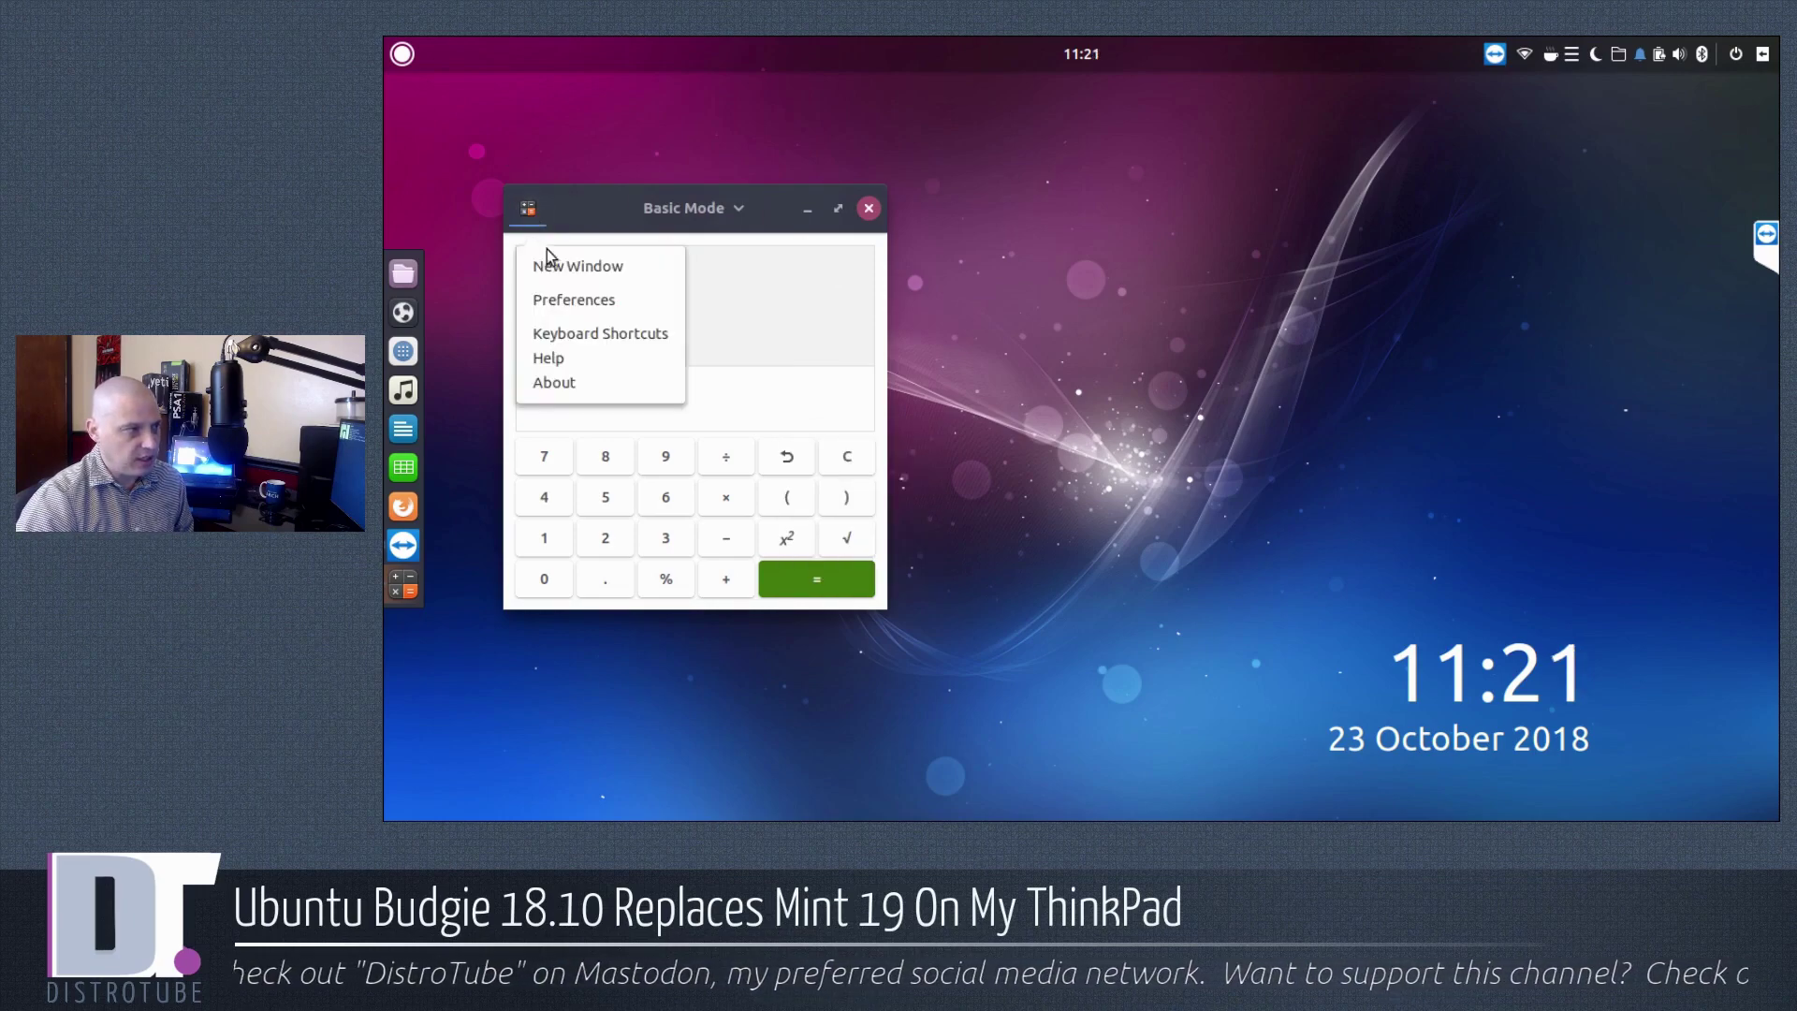
click(599, 383)
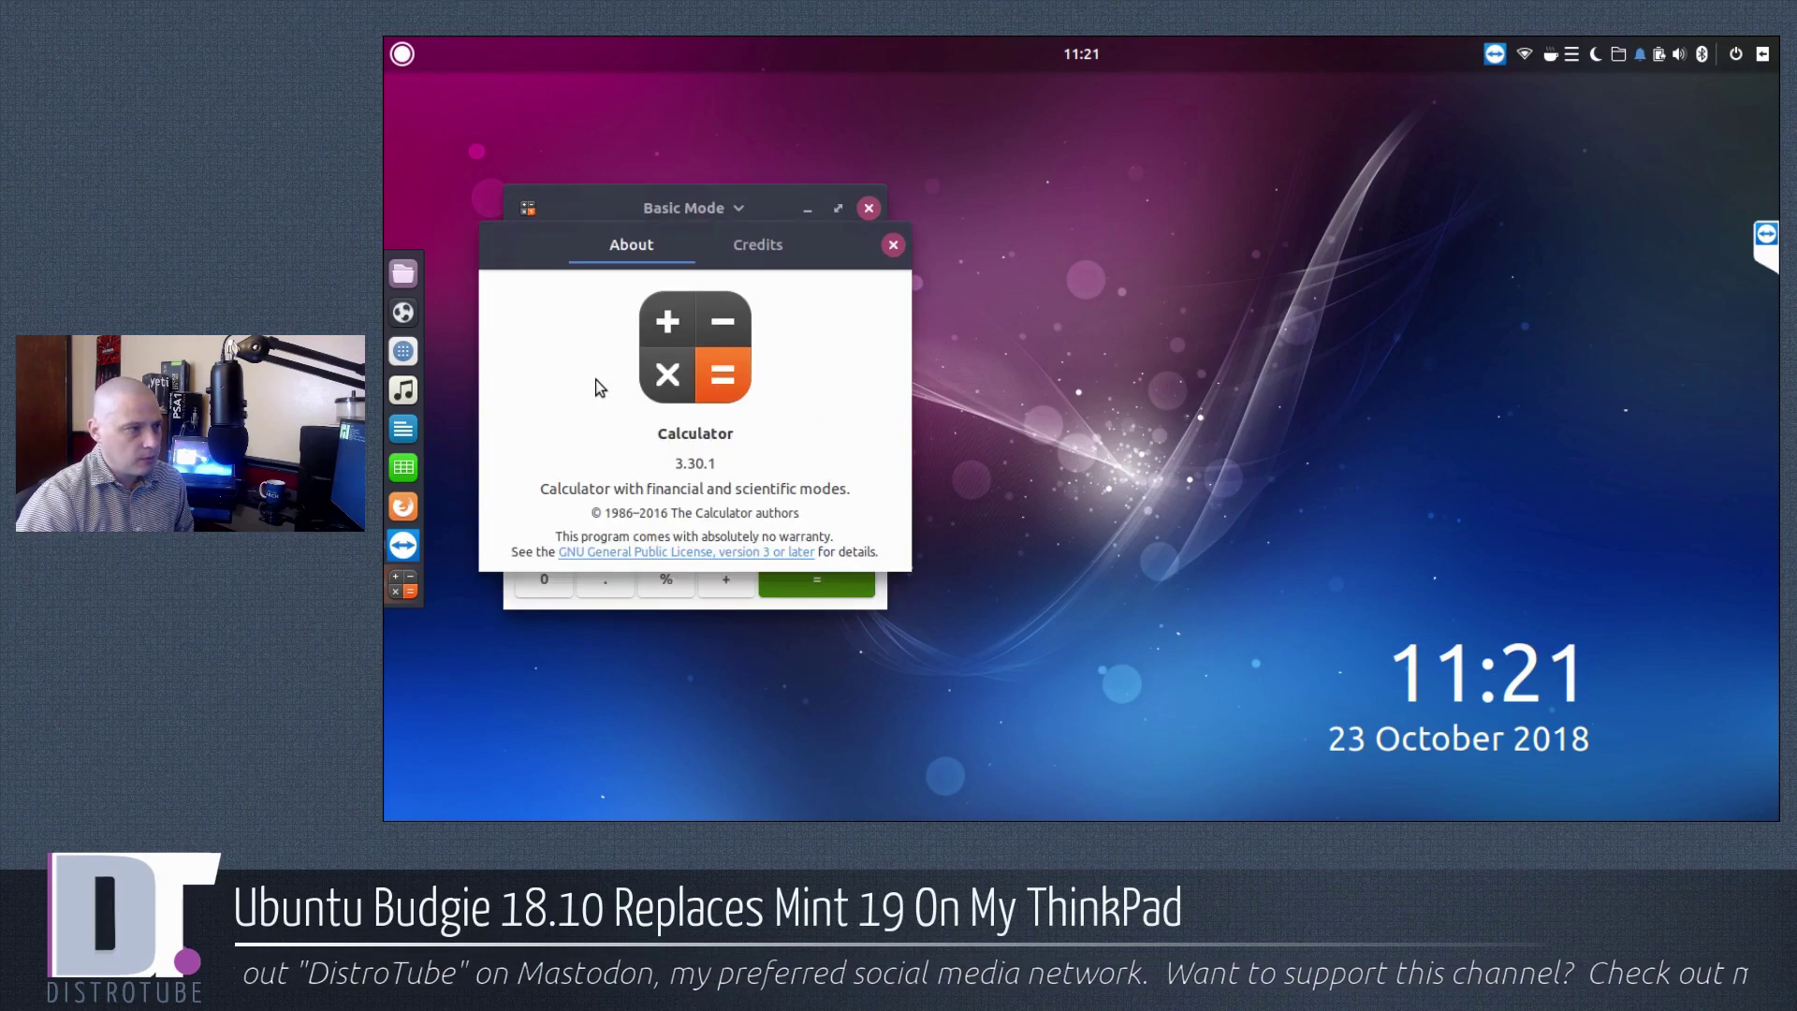
click(892, 247)
click(869, 208)
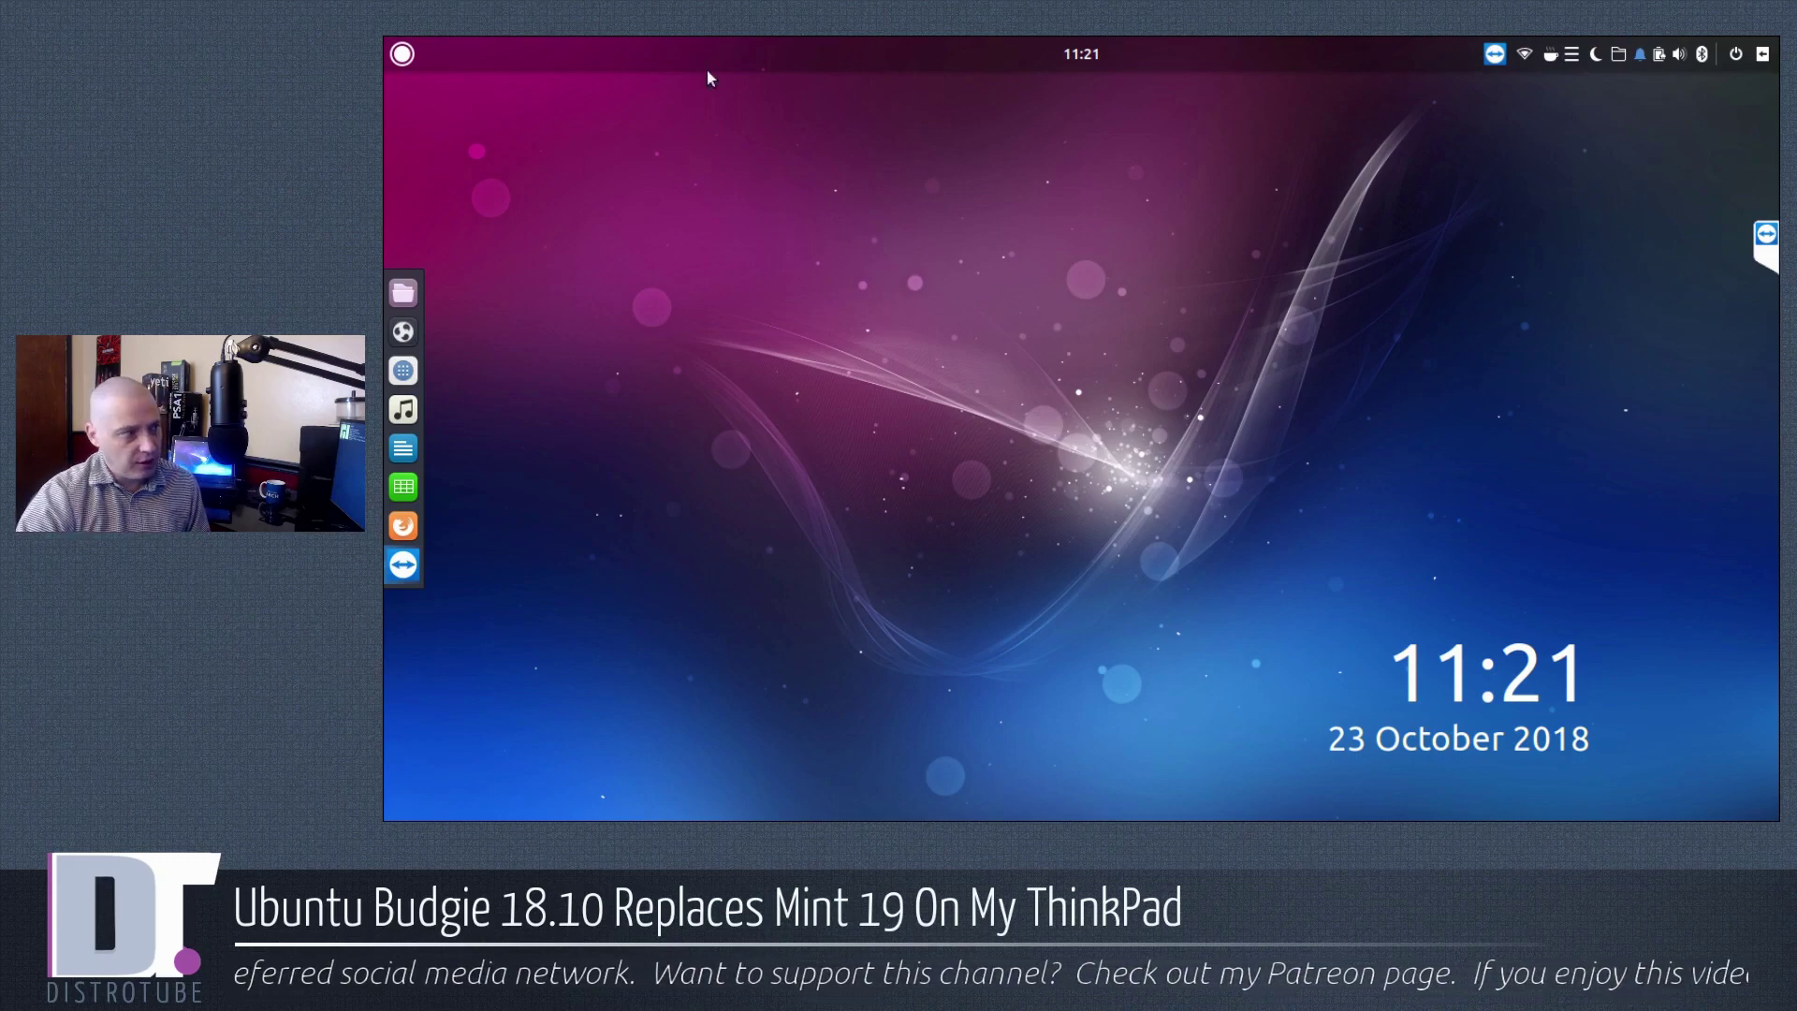
Launch Files from Accessories, switch the Home folder to list view, then close it.
click(403, 55)
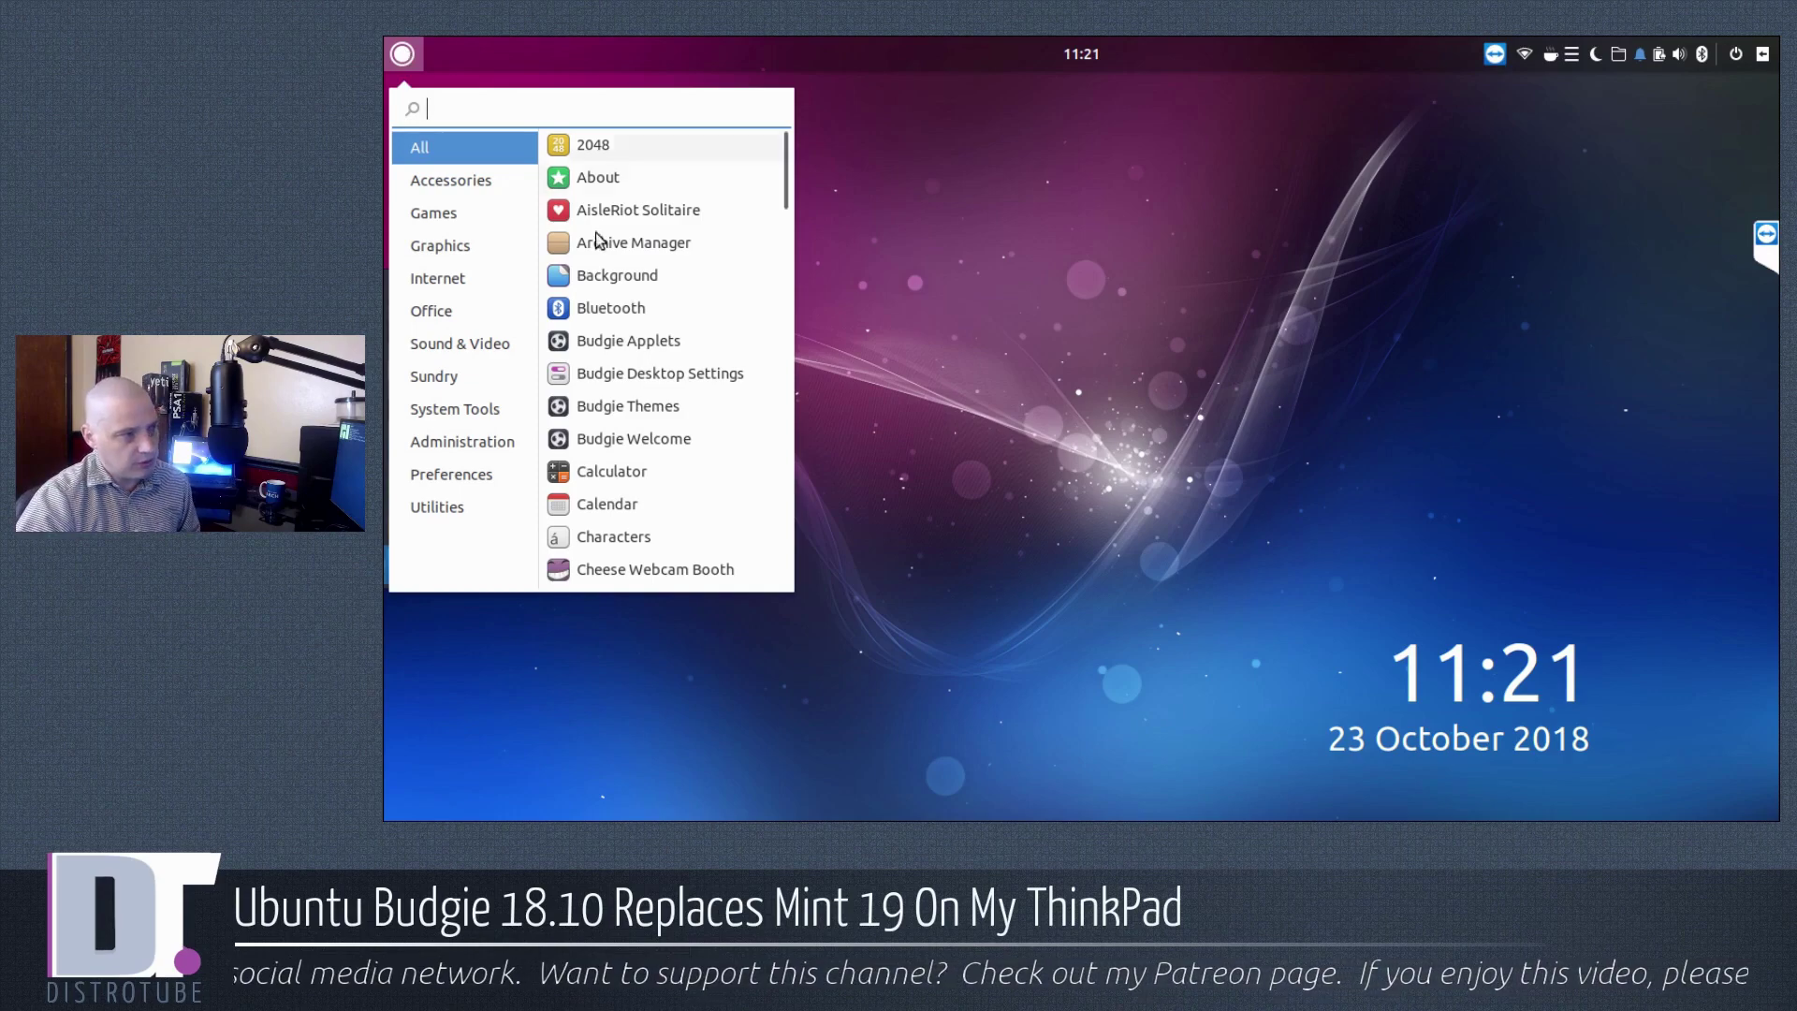
click(479, 179)
click(581, 186)
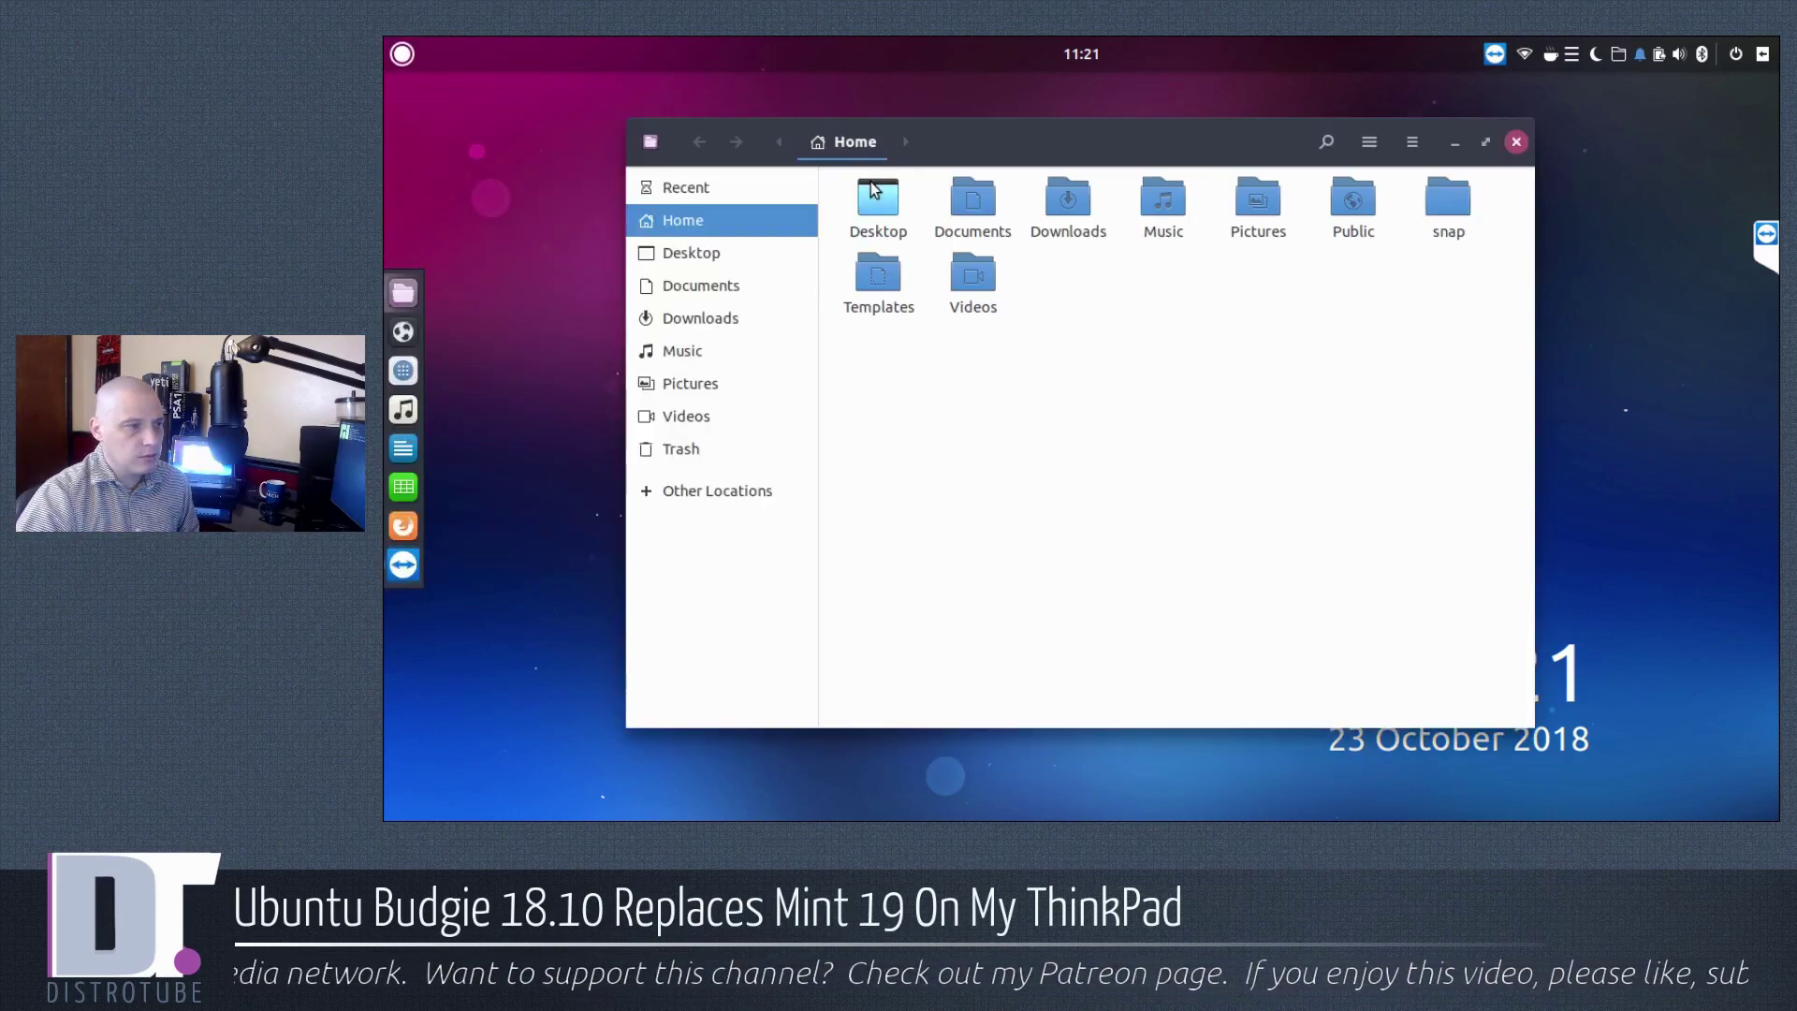
click(1412, 145)
click(1368, 145)
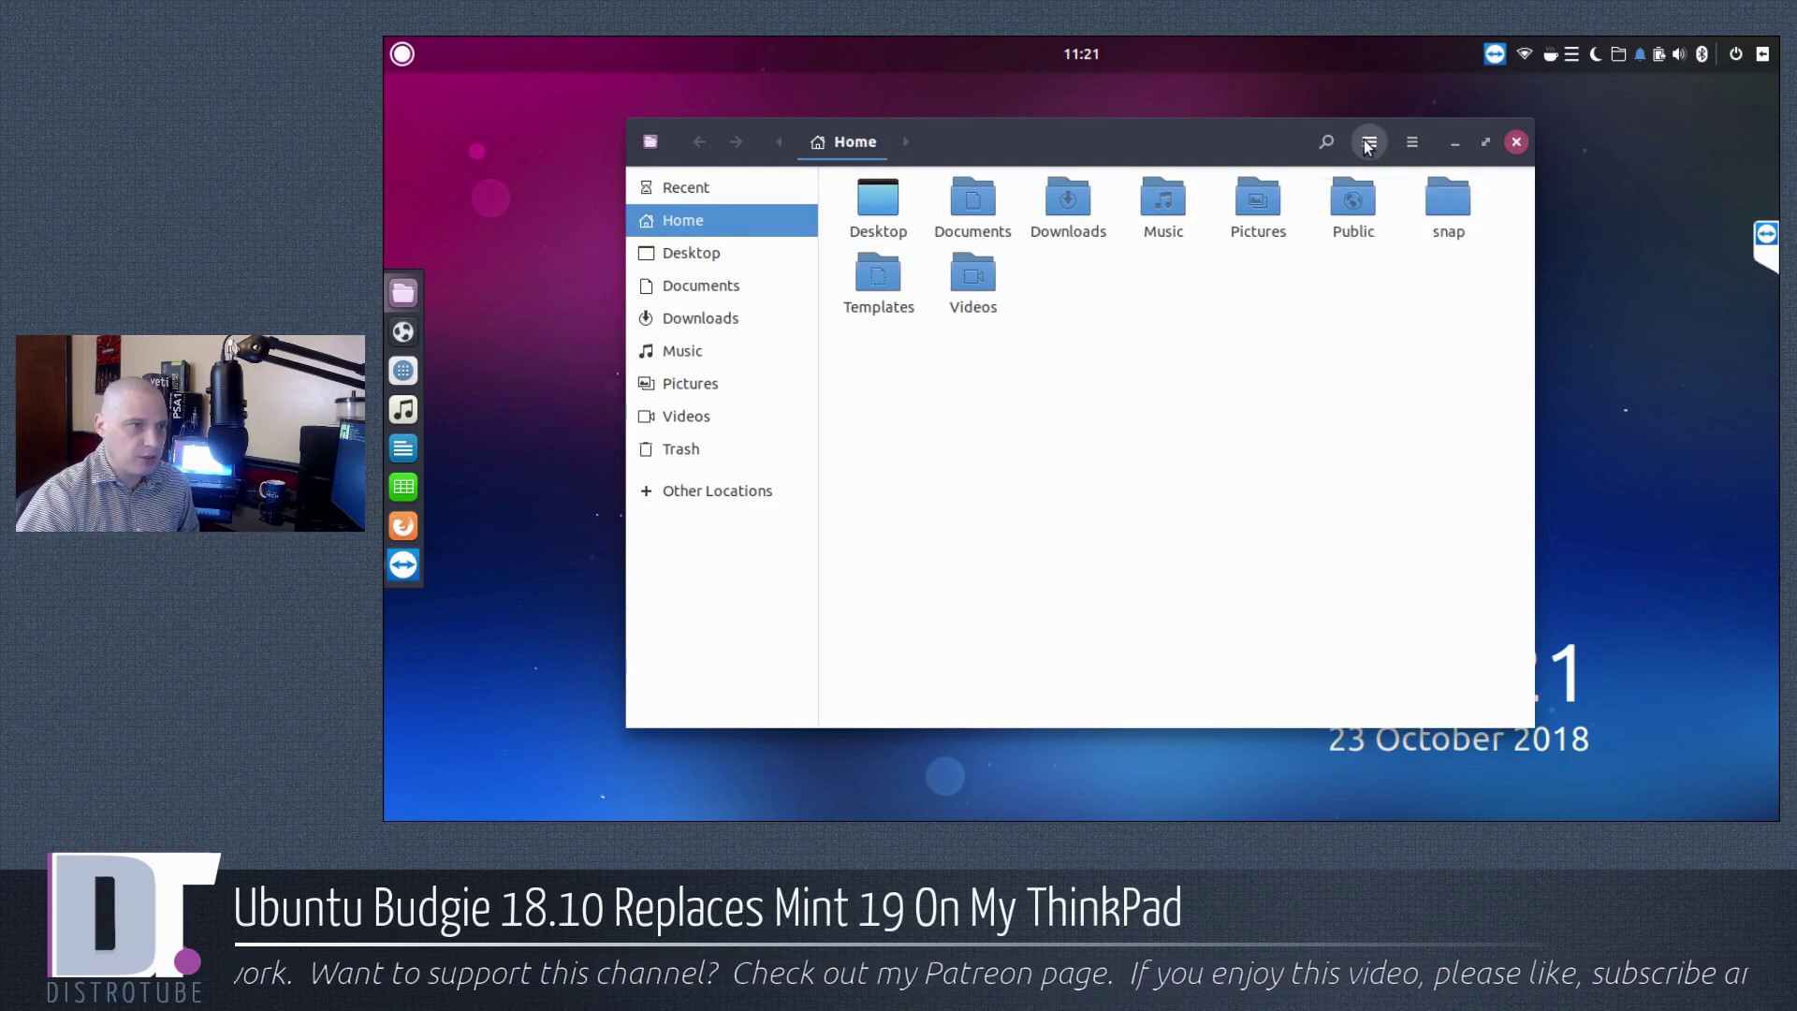
click(1368, 145)
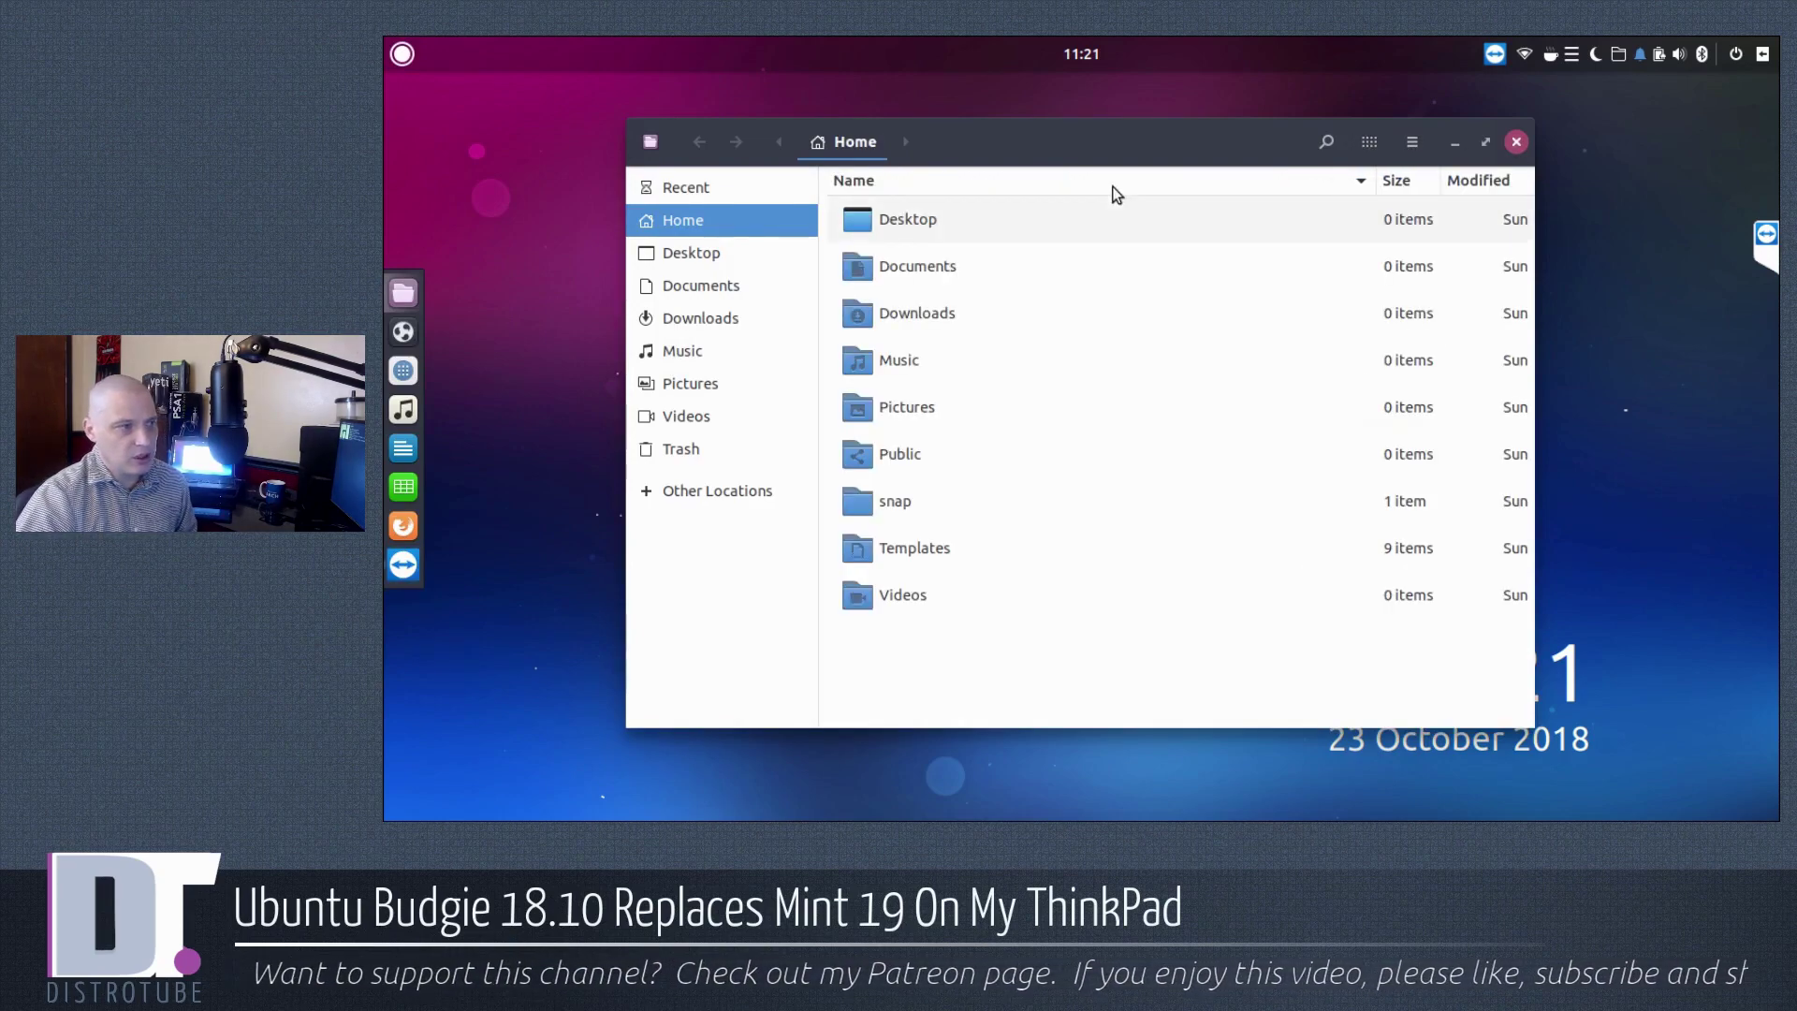
click(1515, 141)
Browse the Accessories category in the application menu, from Calculator and Files to Weather.
click(400, 54)
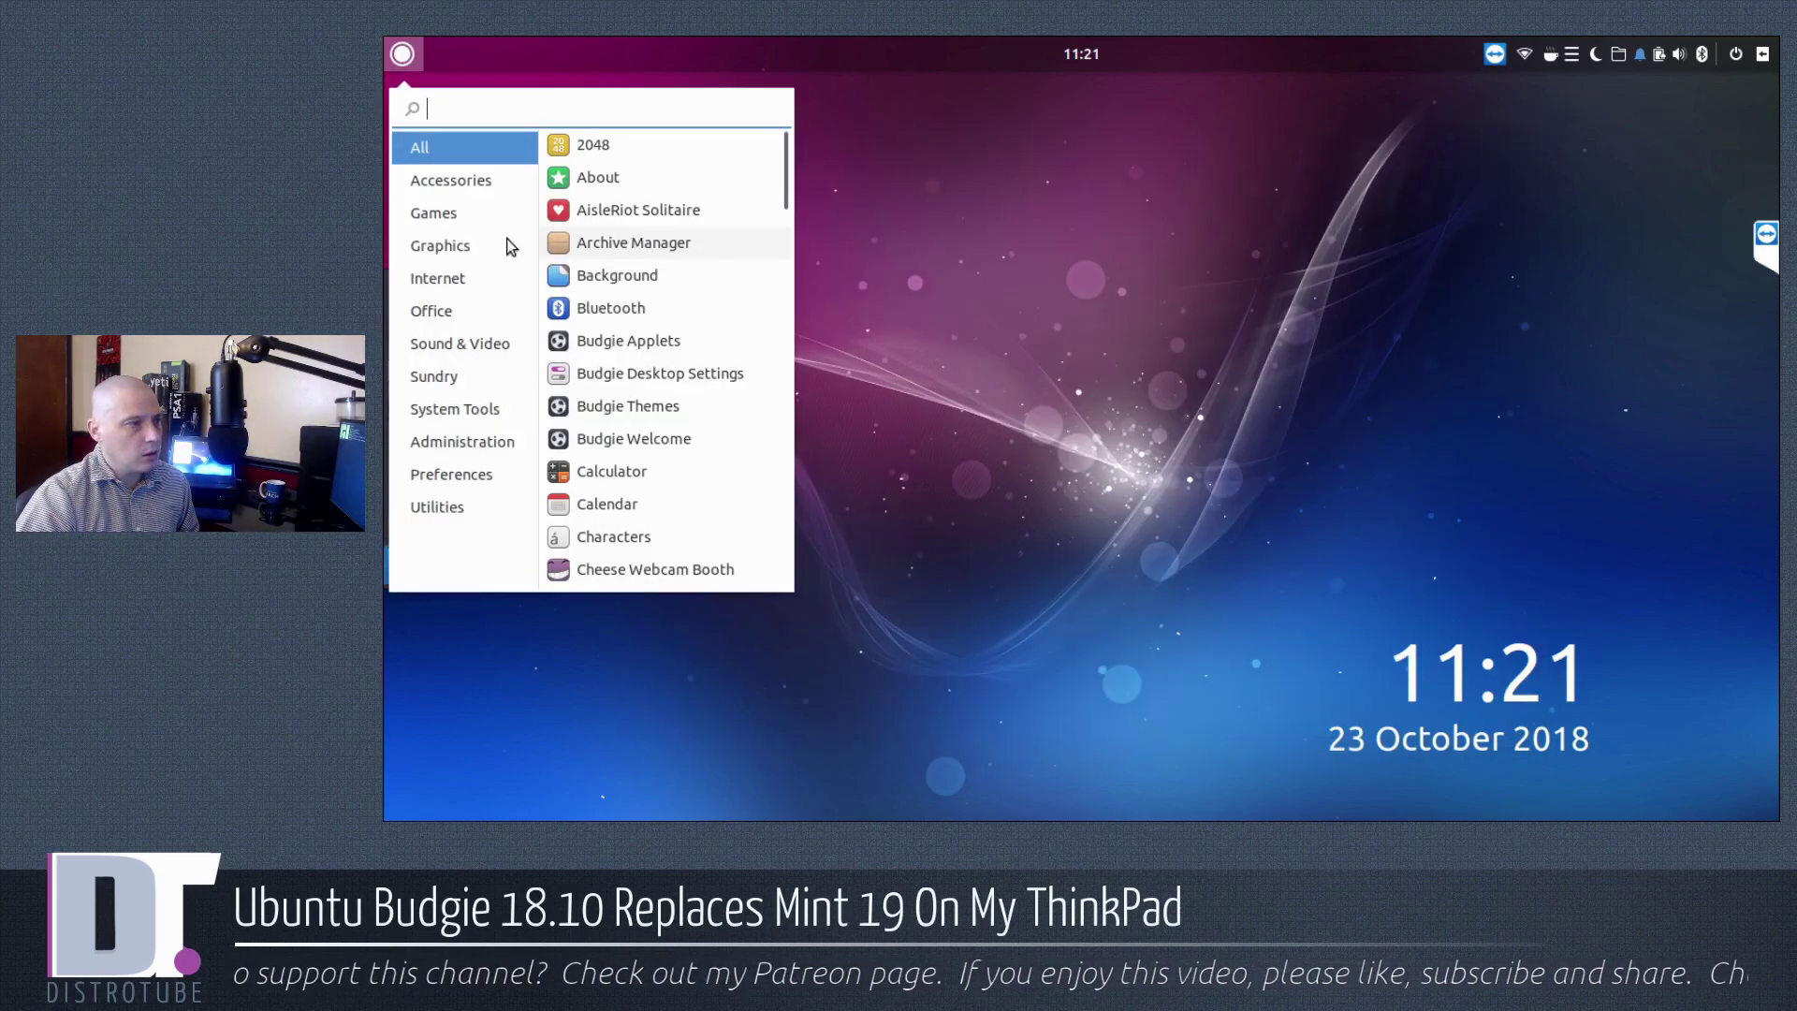
click(480, 177)
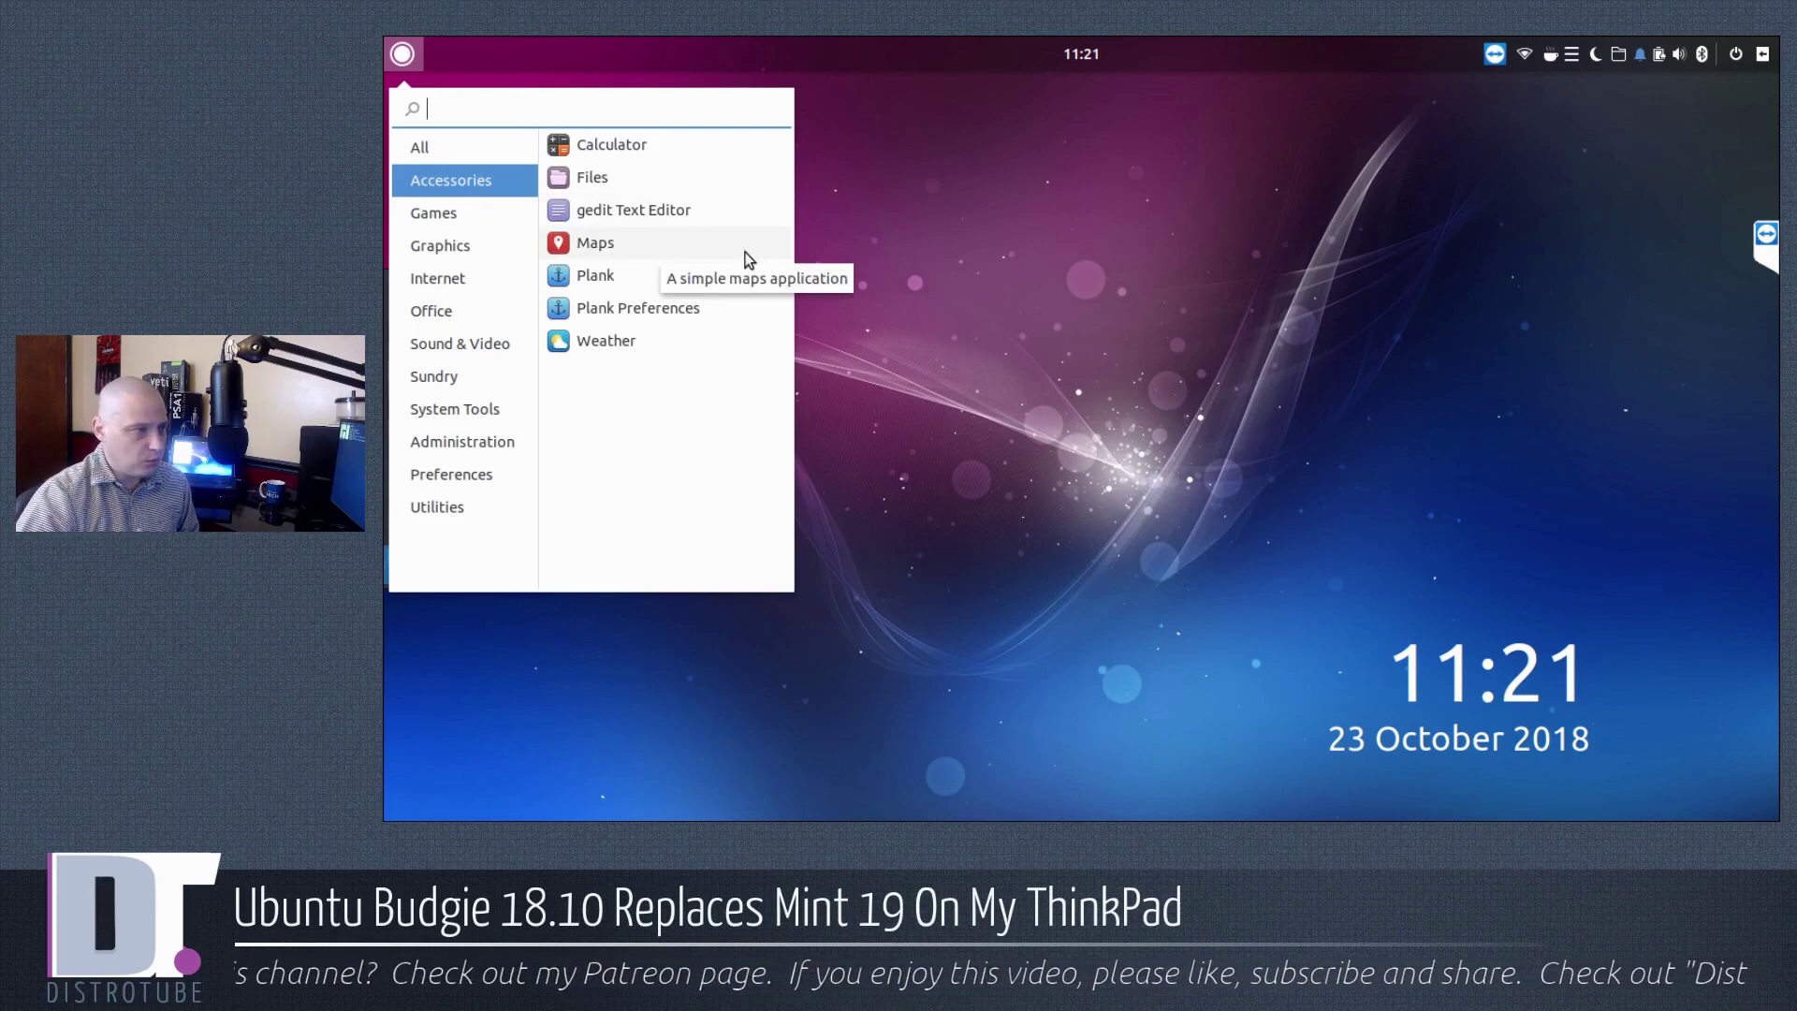
click(833, 328)
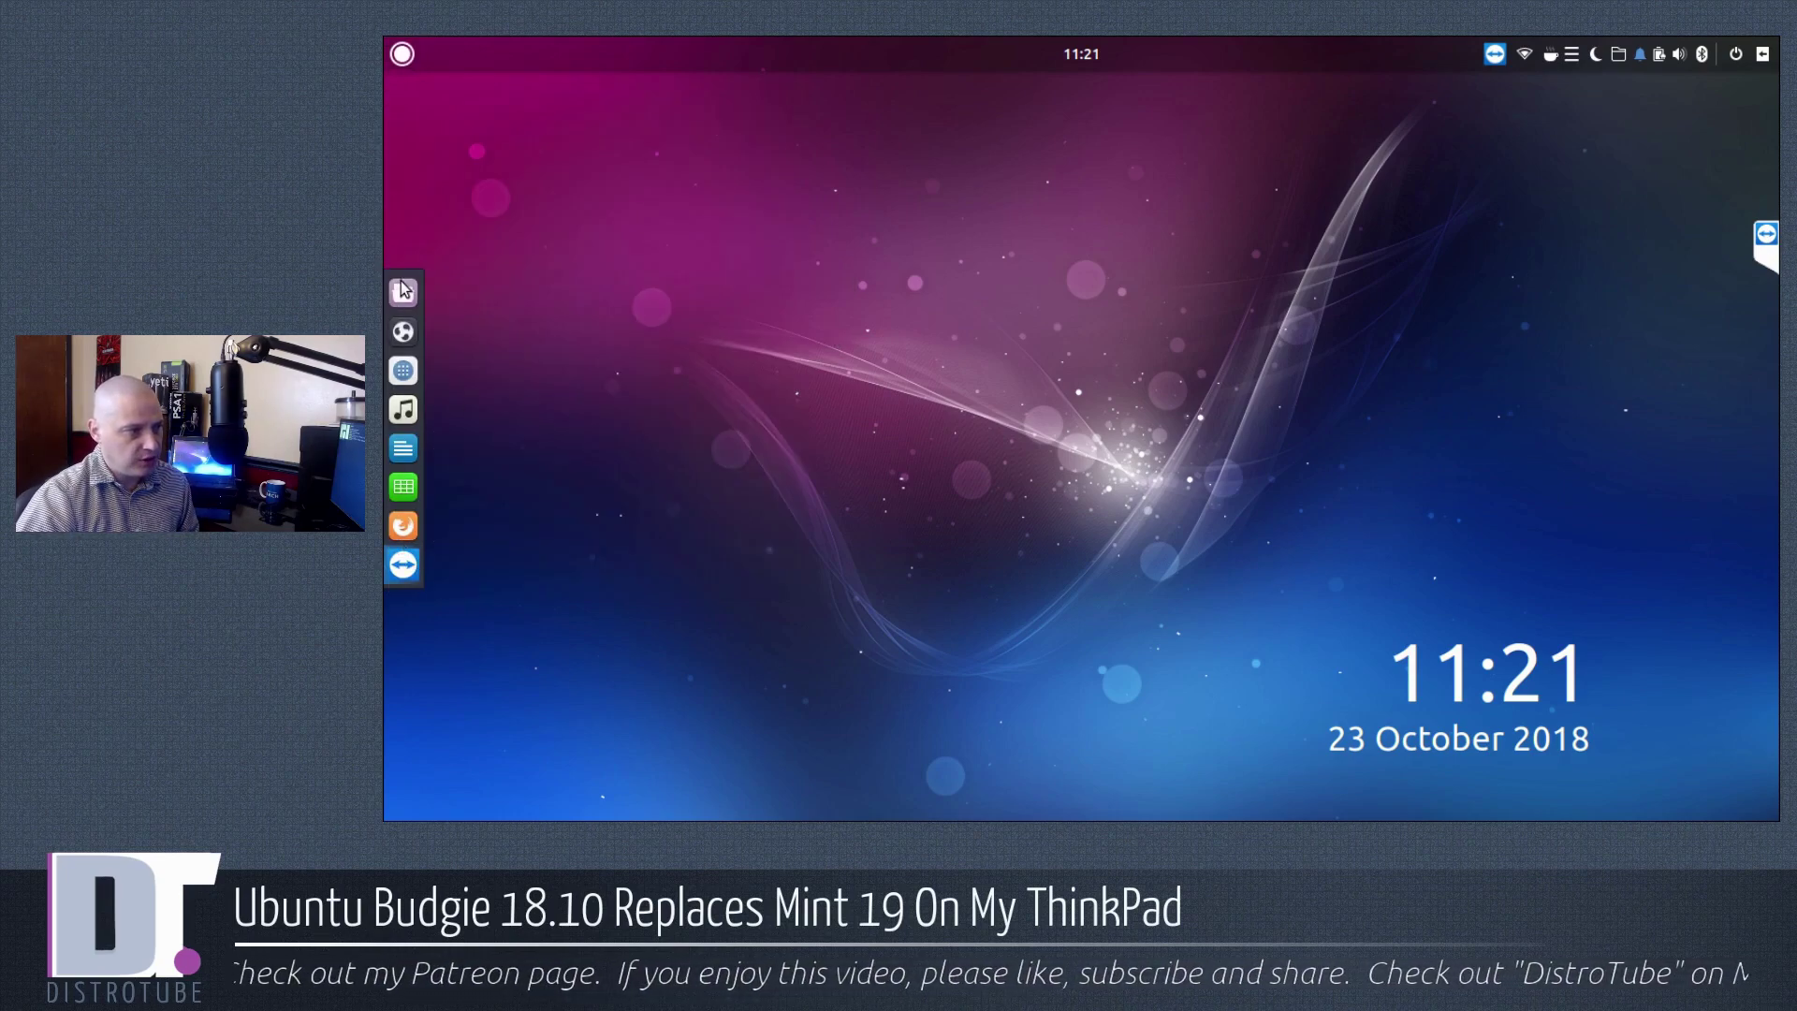
click(402, 53)
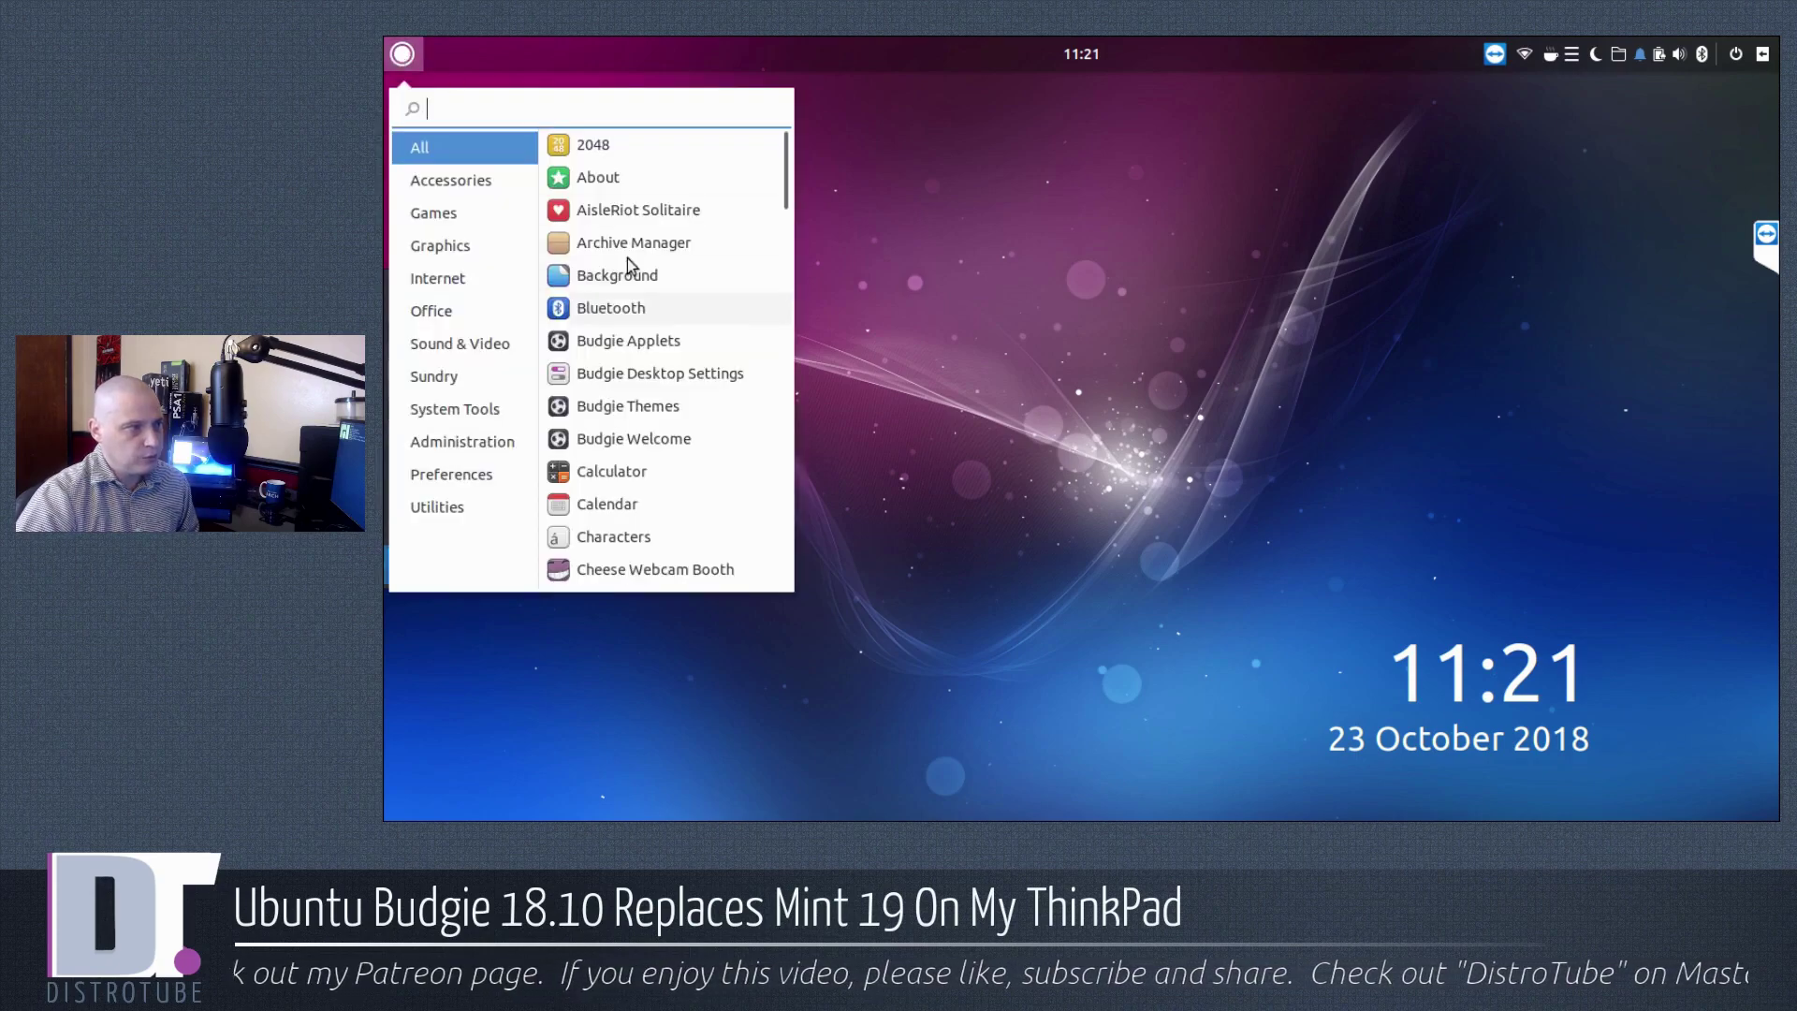
click(492, 179)
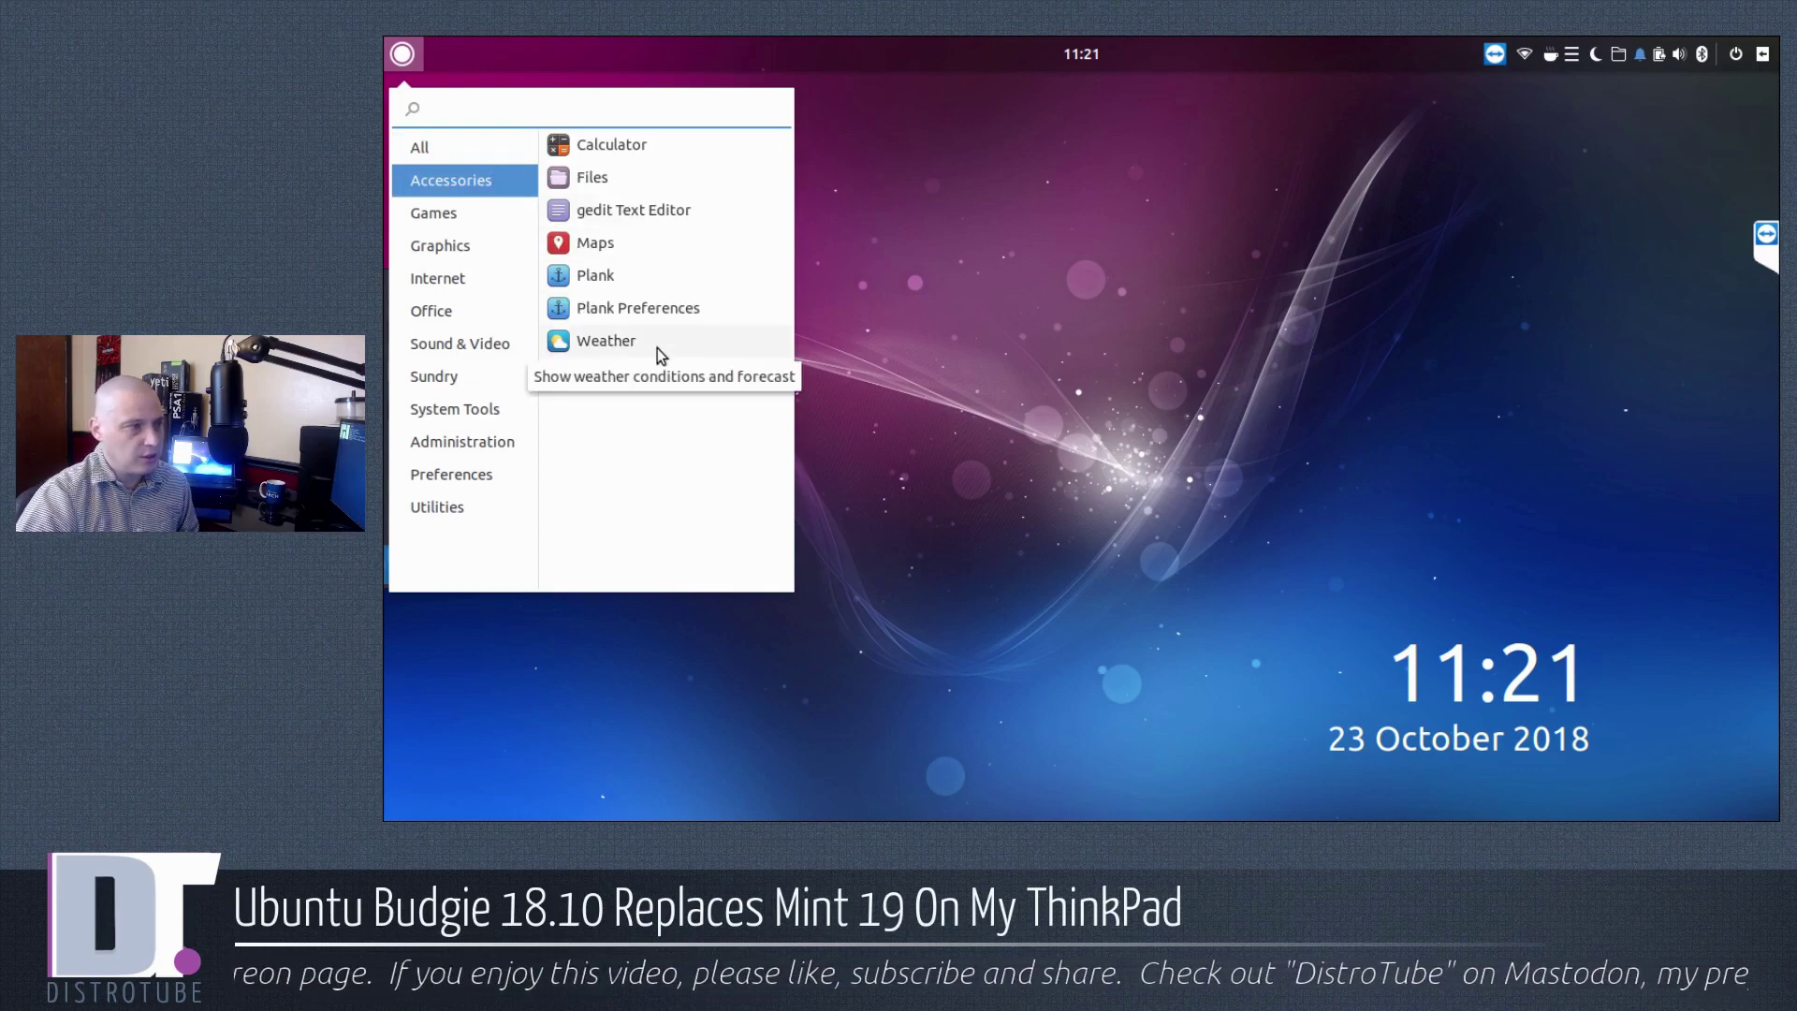
Launch 2048 from the Games category and glance at its window options.
click(448, 213)
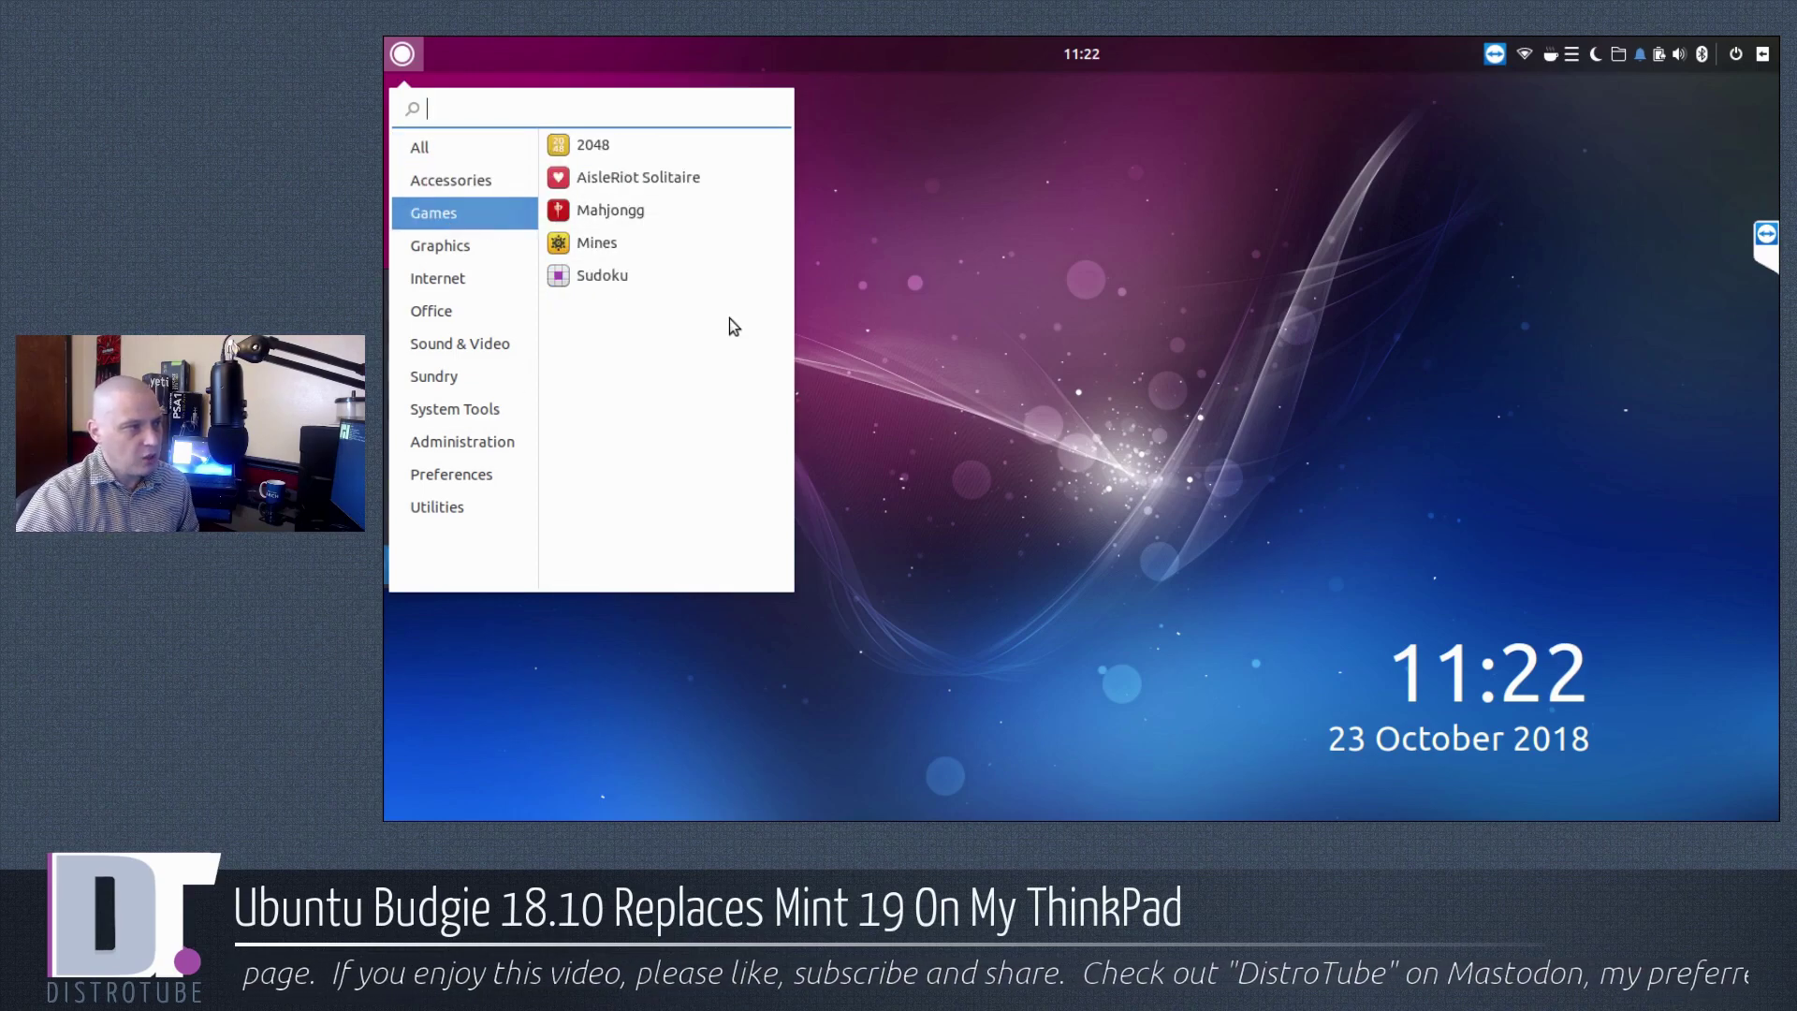
click(626, 149)
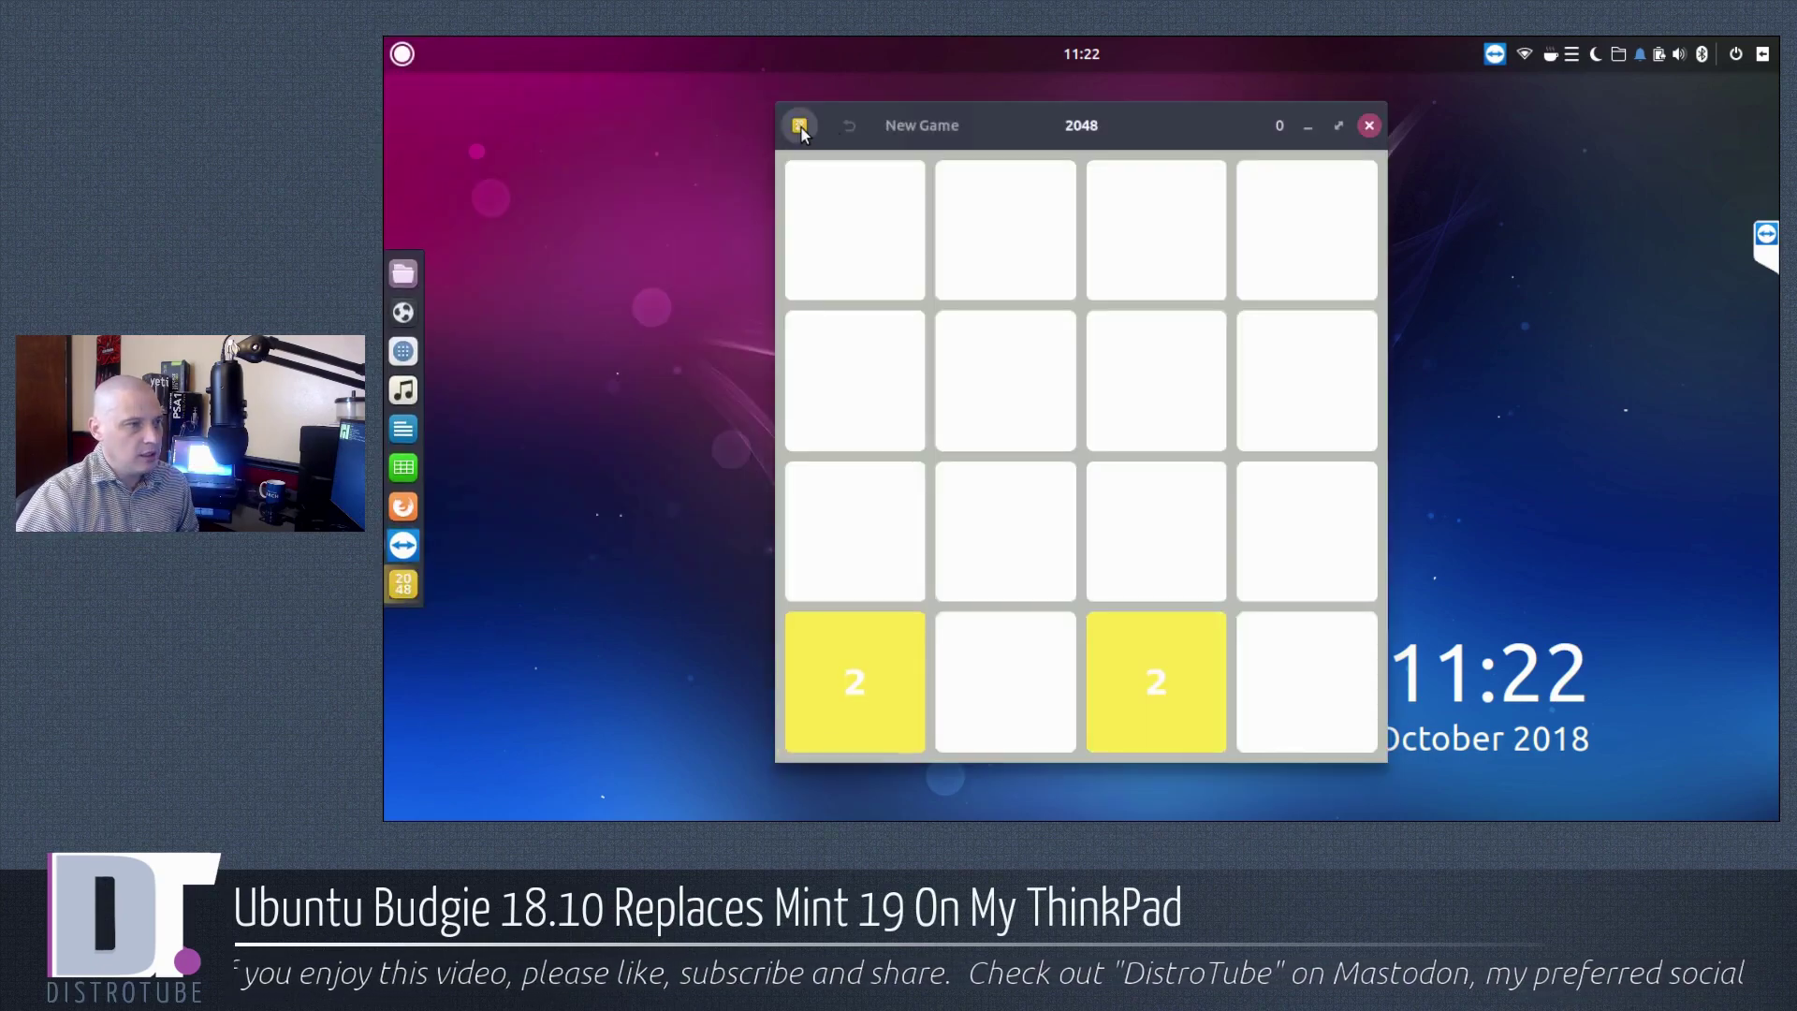
right_click(1020, 122)
key(Escape)
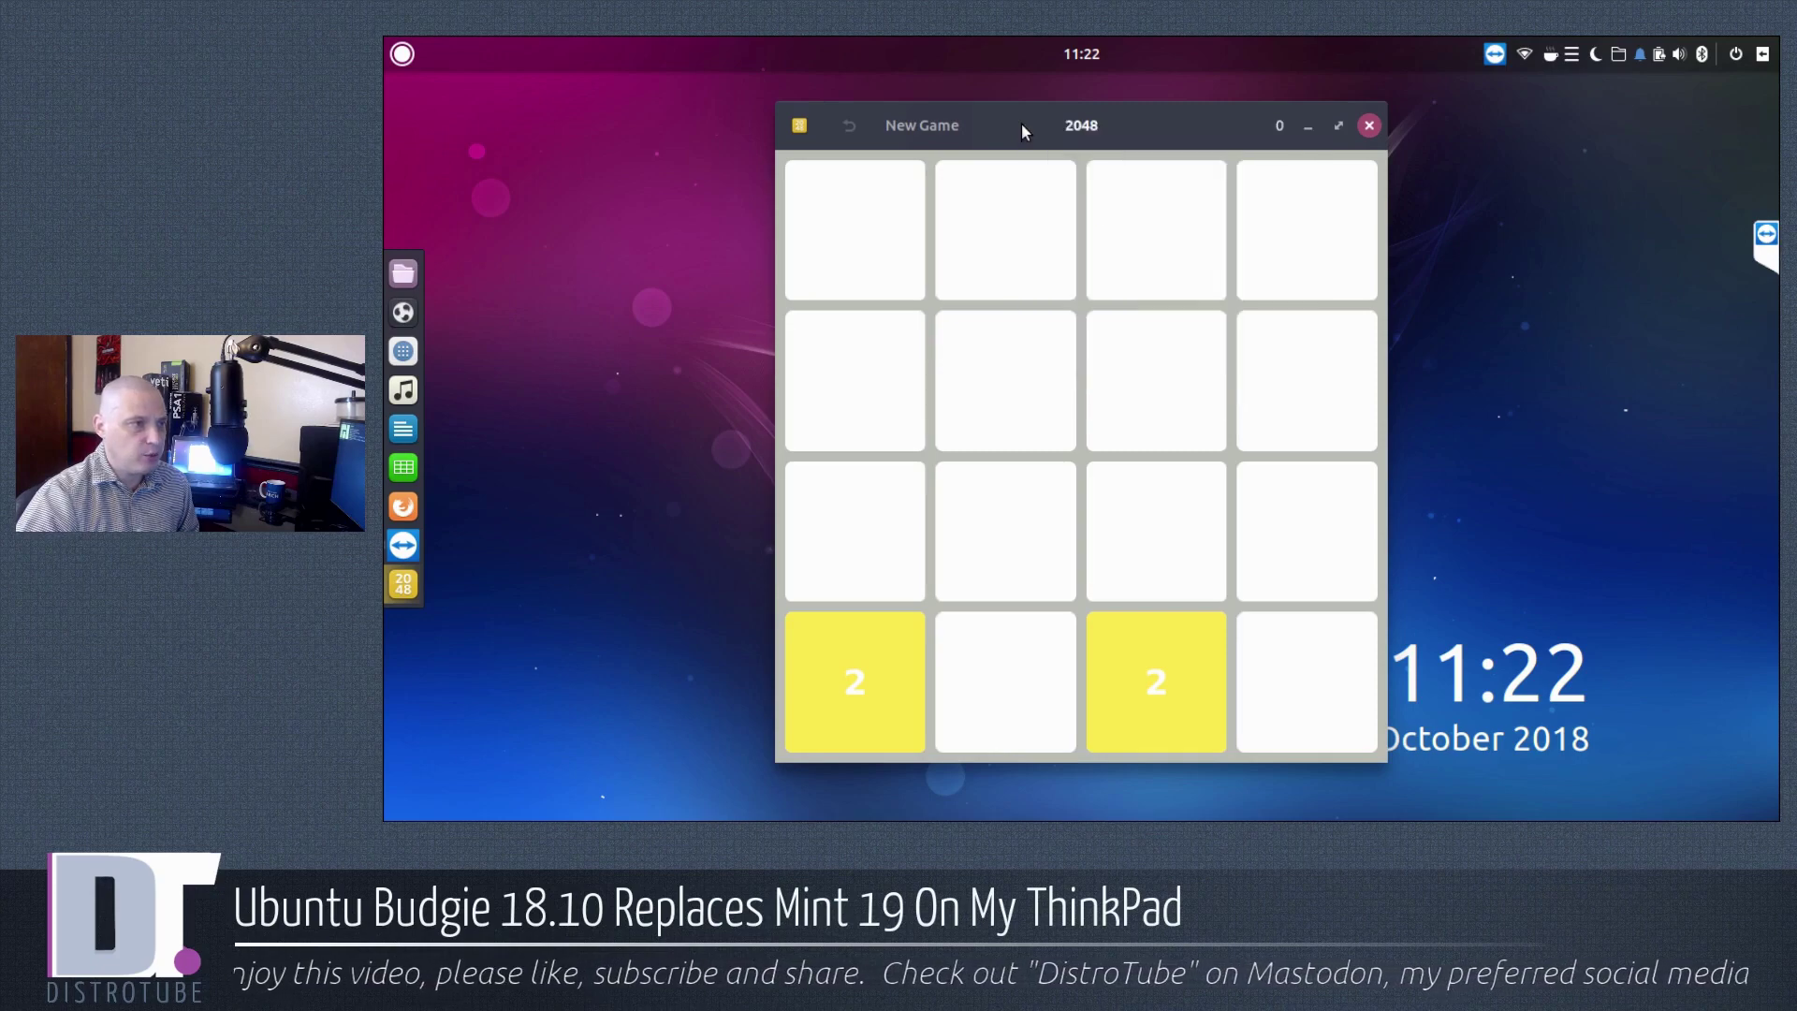
View GNOME 2048's About details showing version 3.30.0, then quit the game.
click(802, 127)
click(873, 271)
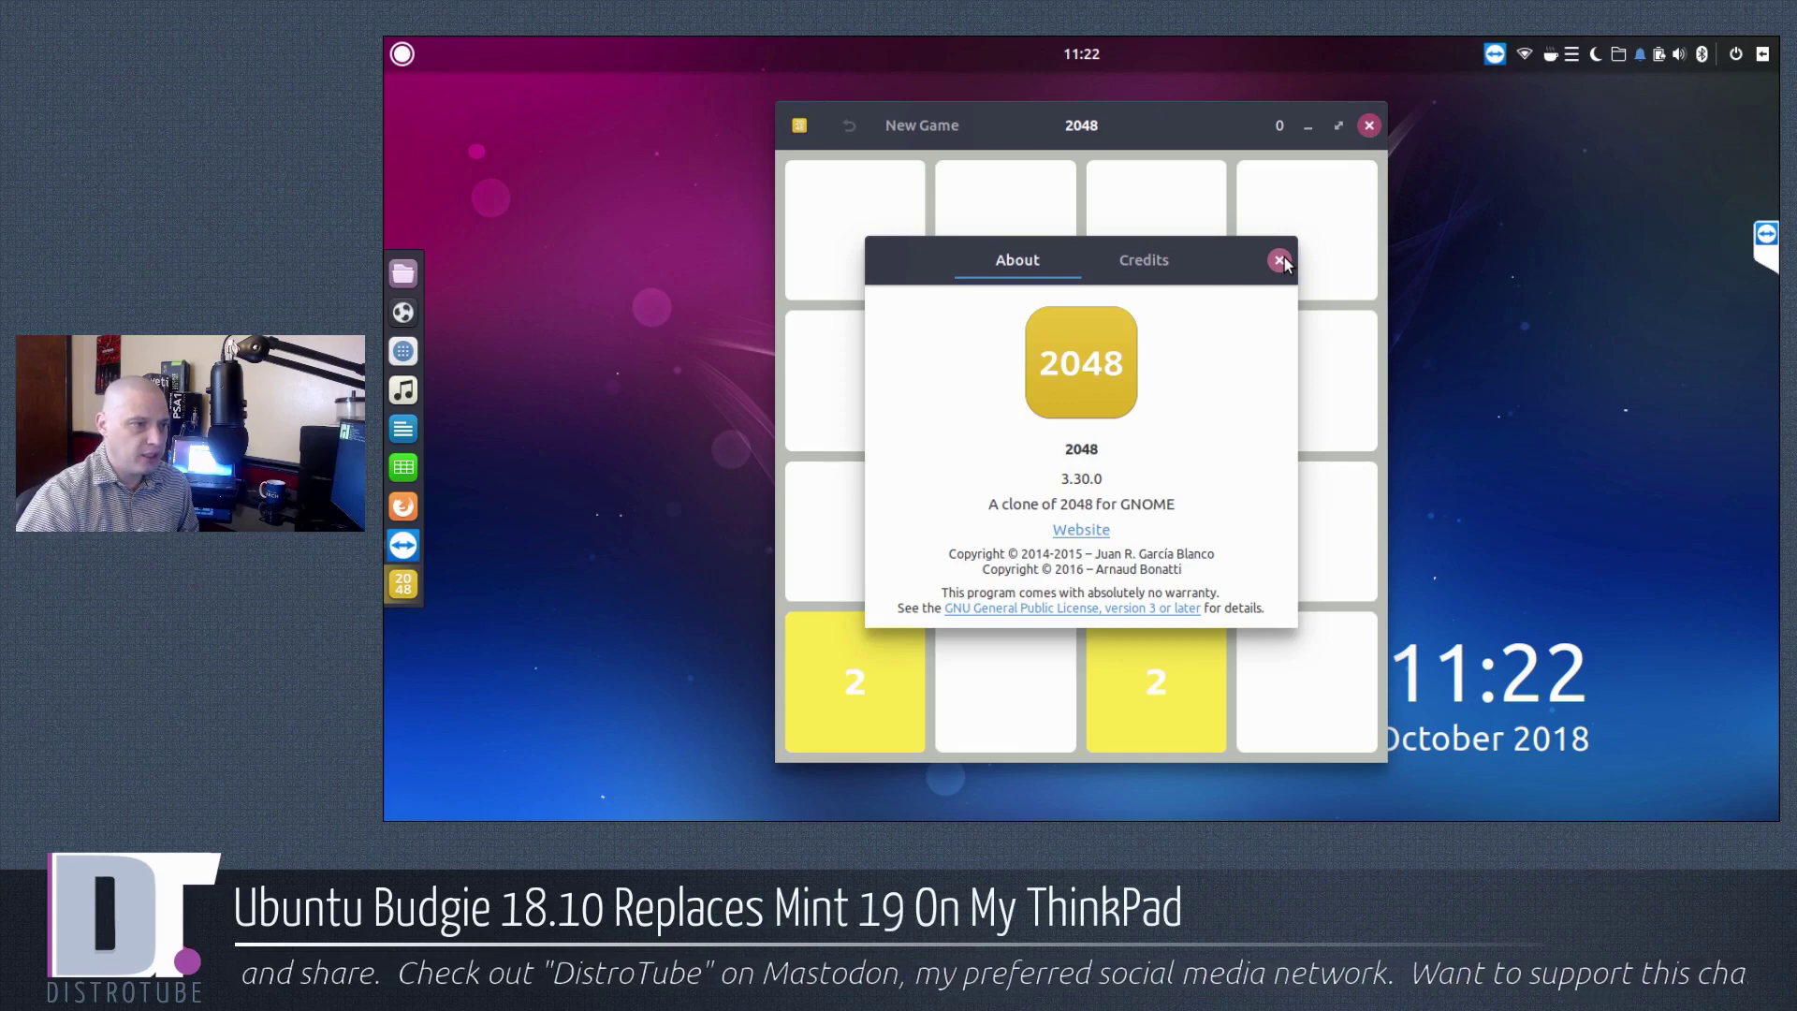
click(1279, 260)
click(1369, 126)
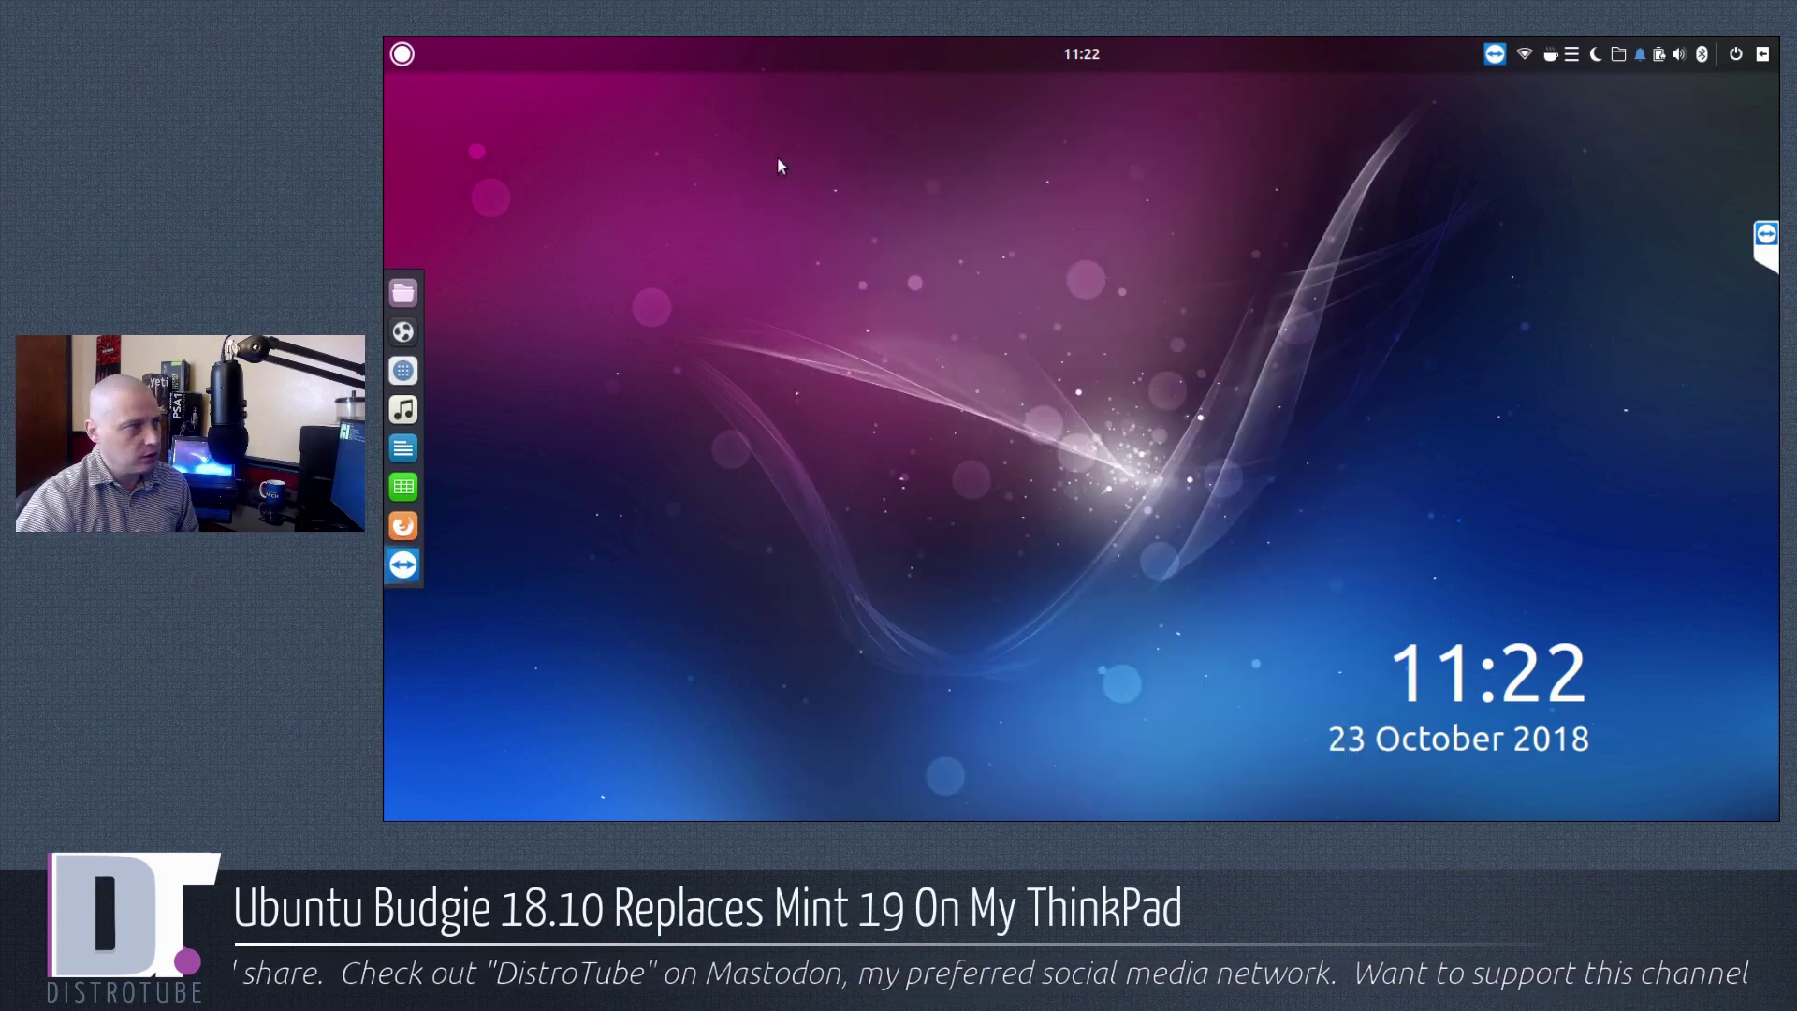
Browse the Games, Graphics and Internet categories in the application menu.
click(401, 55)
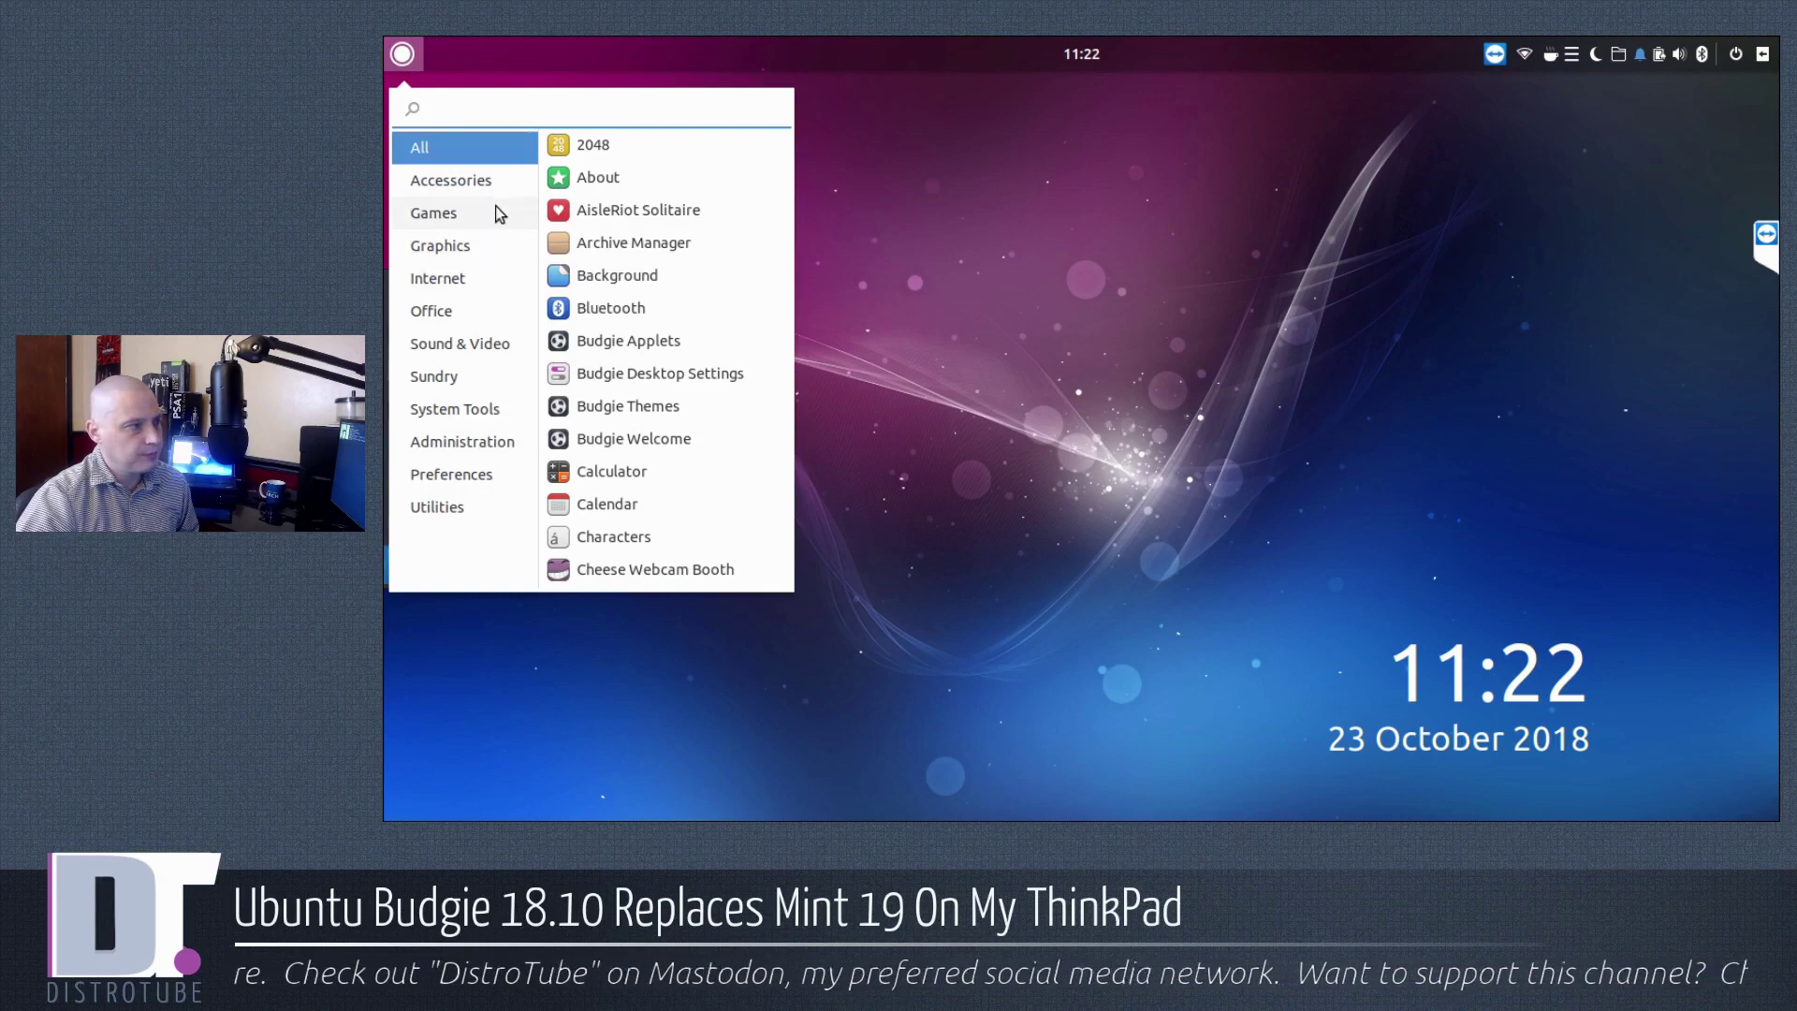
click(433, 213)
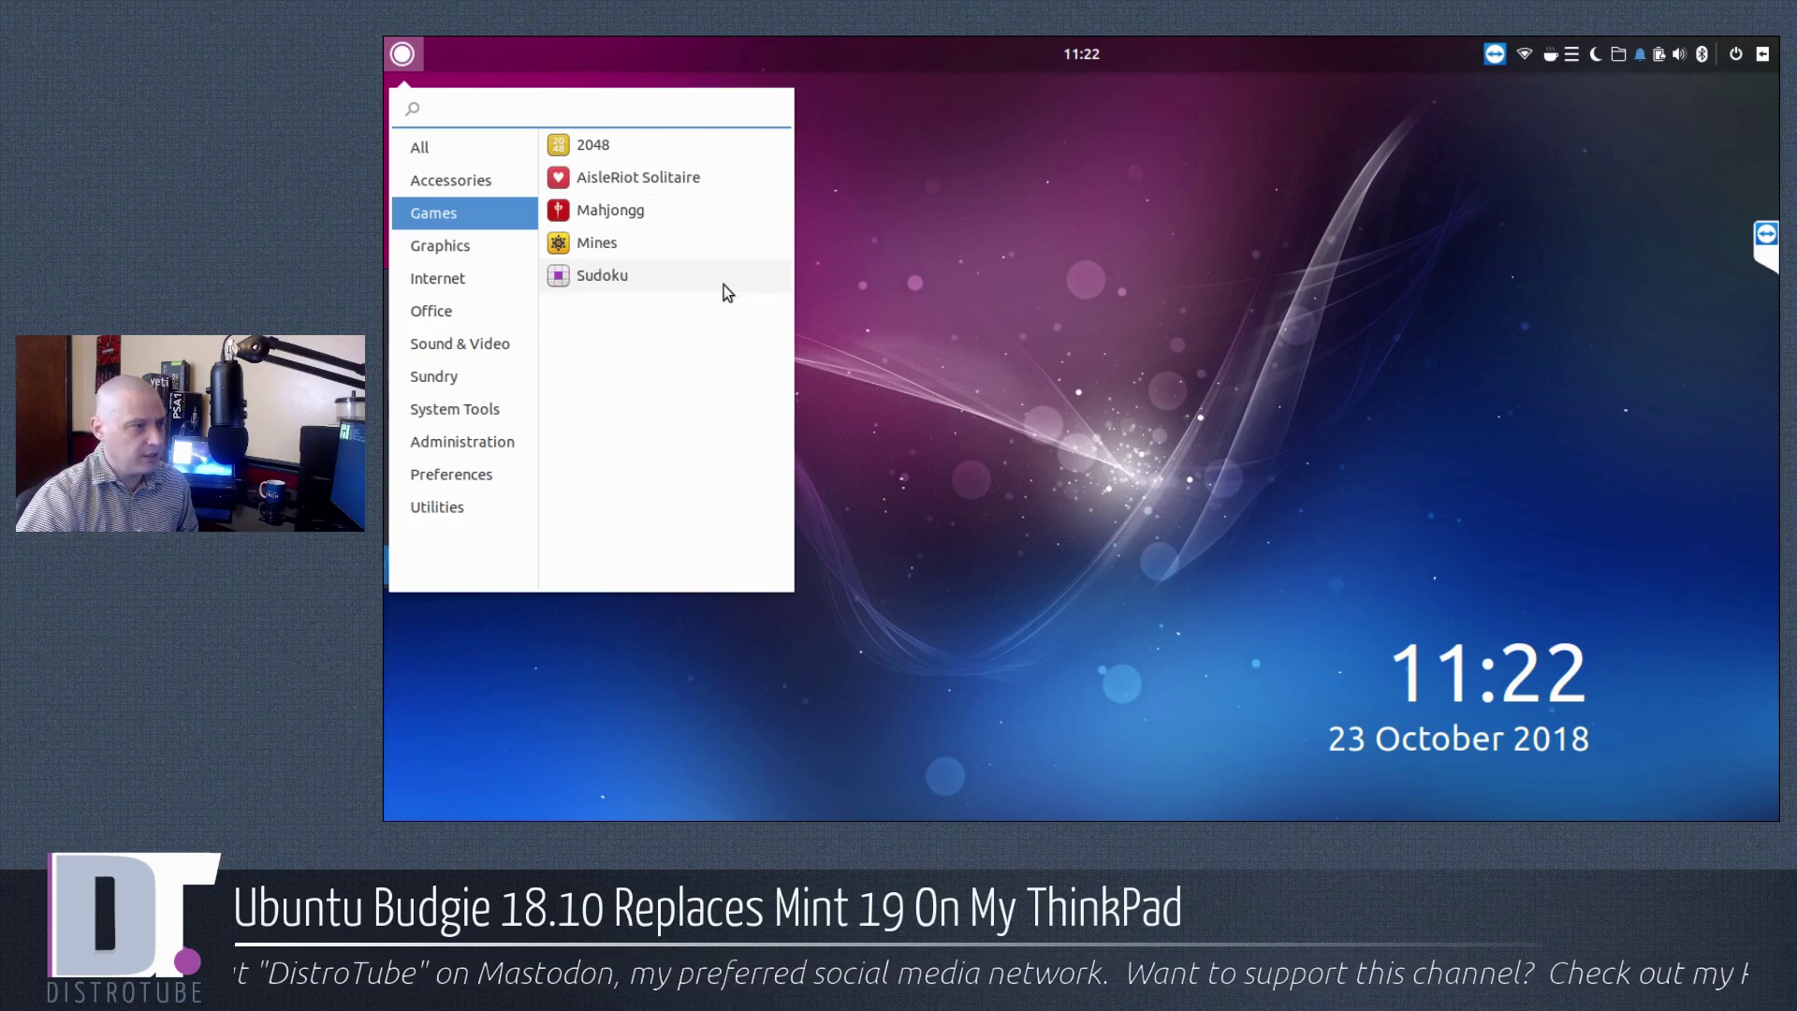
click(463, 244)
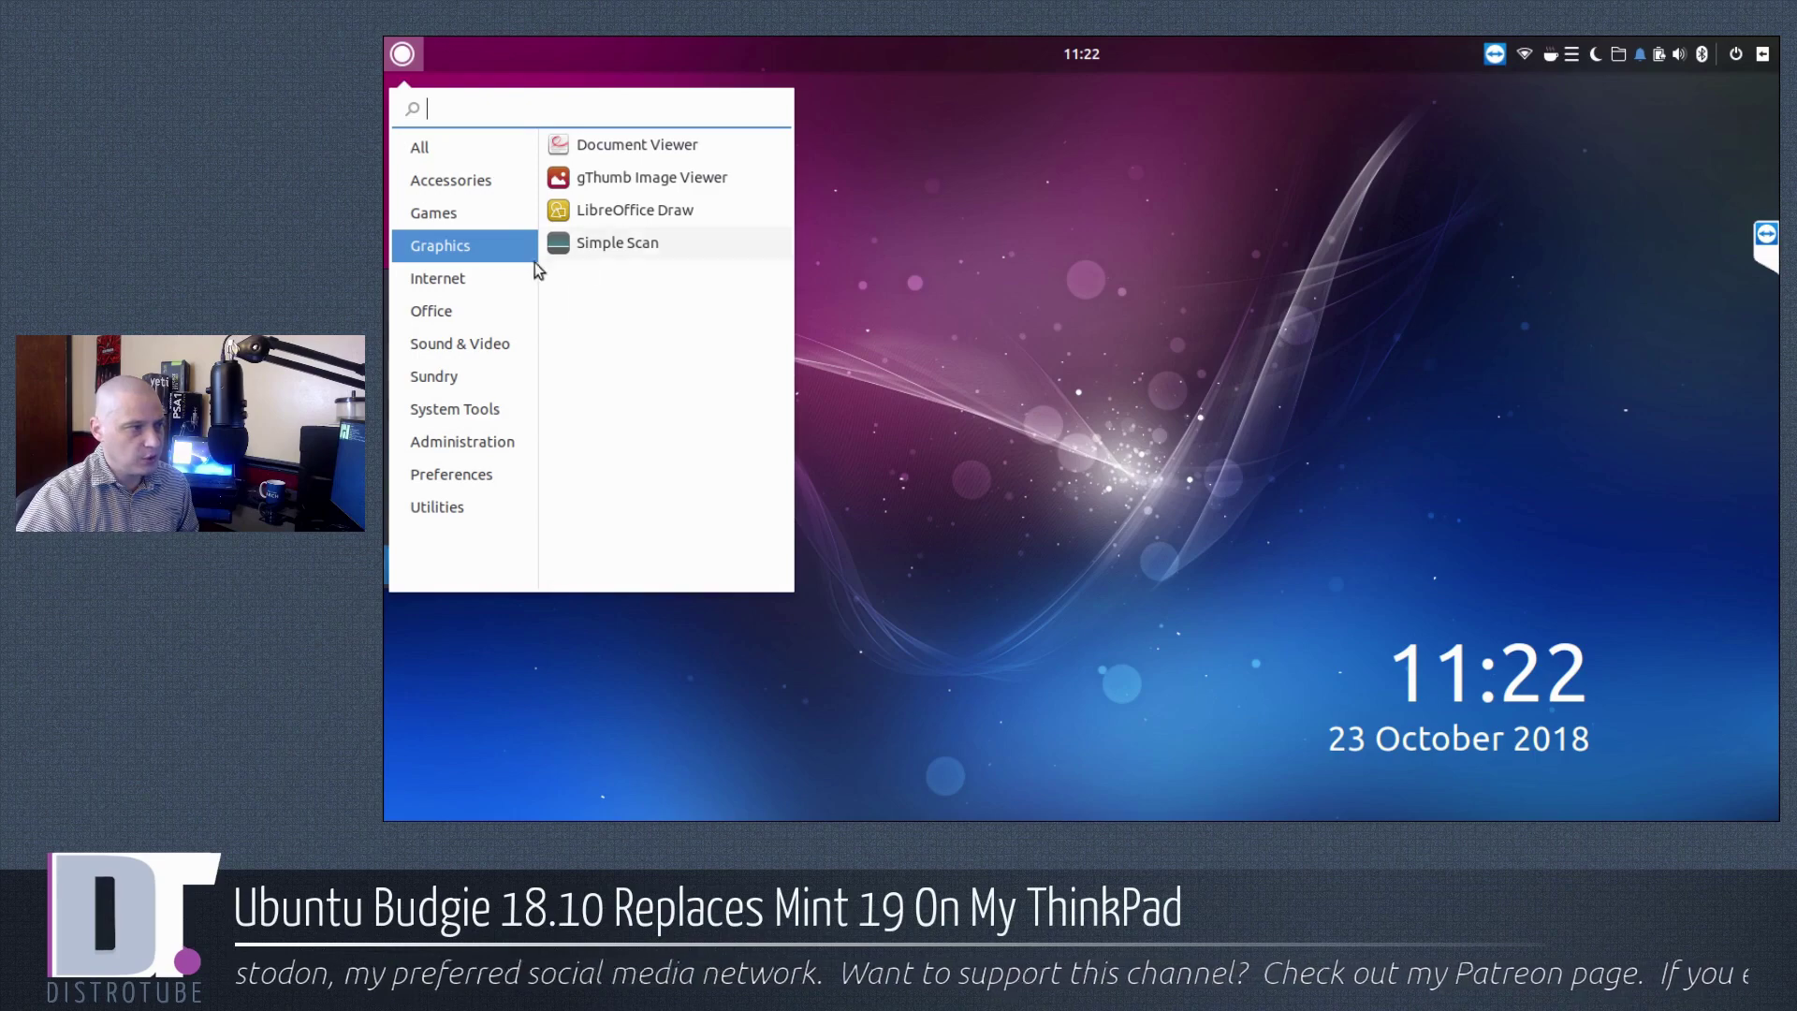
click(498, 273)
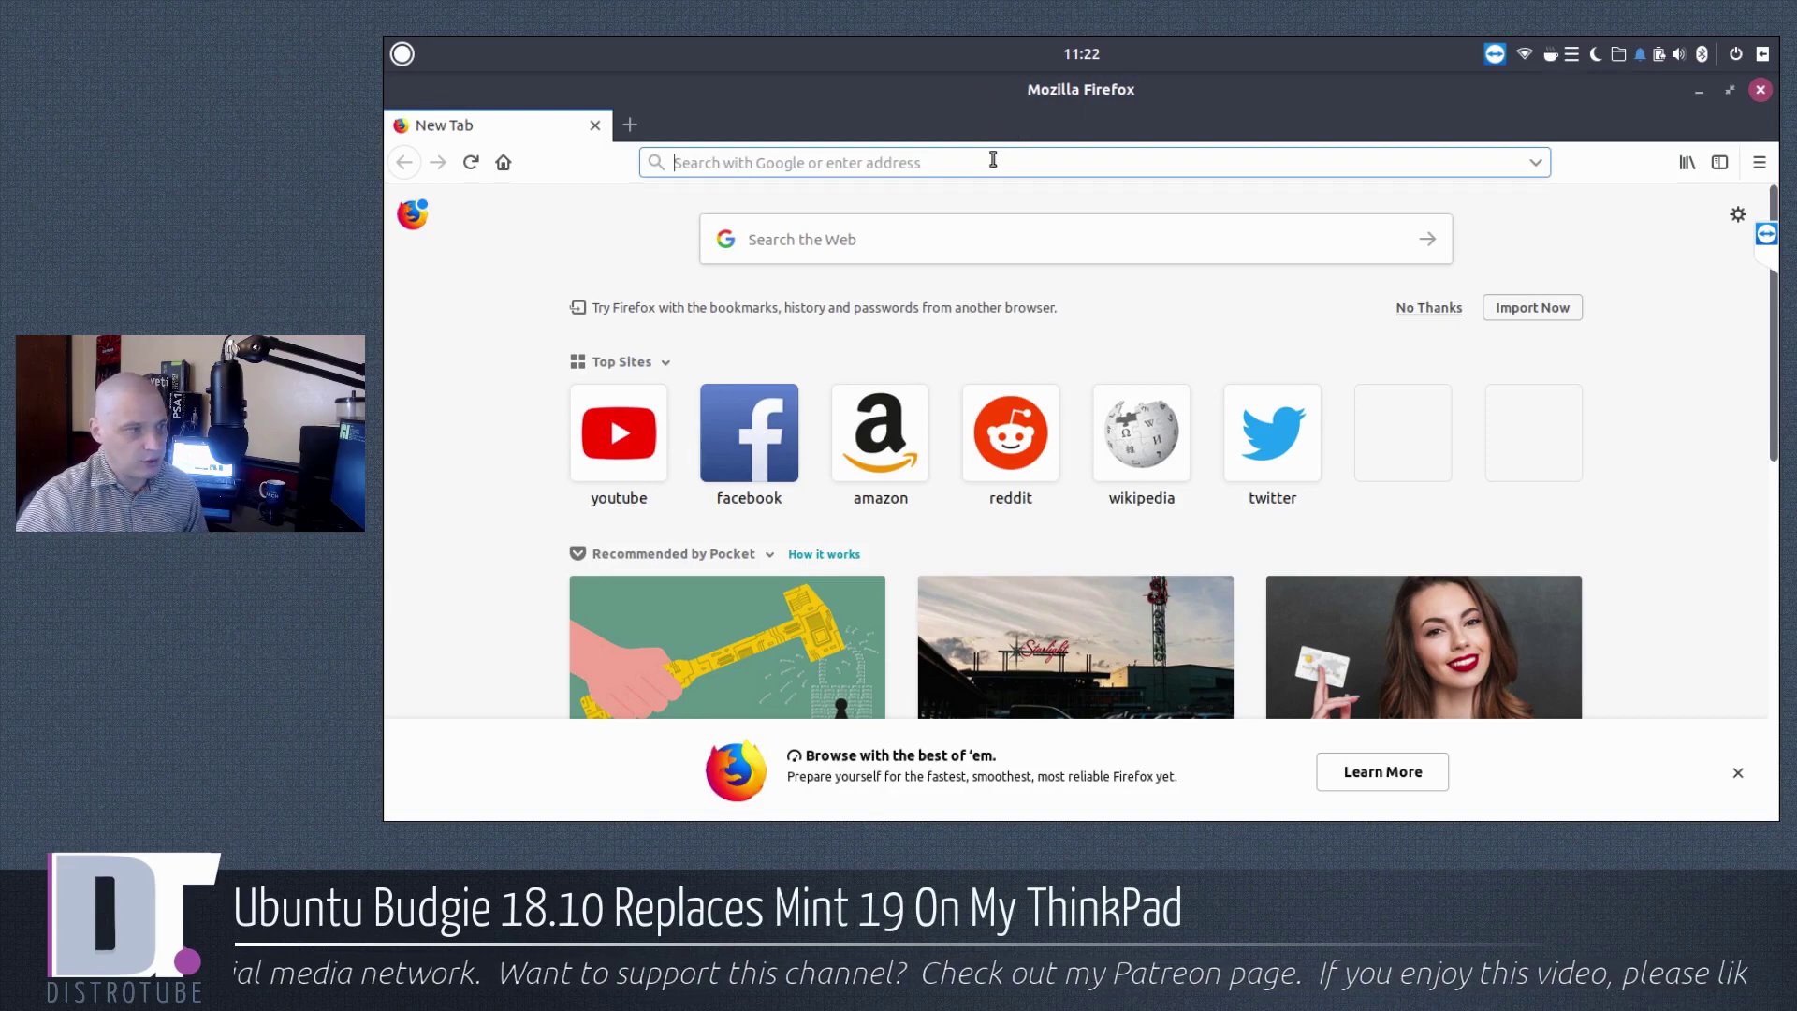
Check Firefox's About window showing version 63.0 (64-bit), then close Firefox.
click(1760, 162)
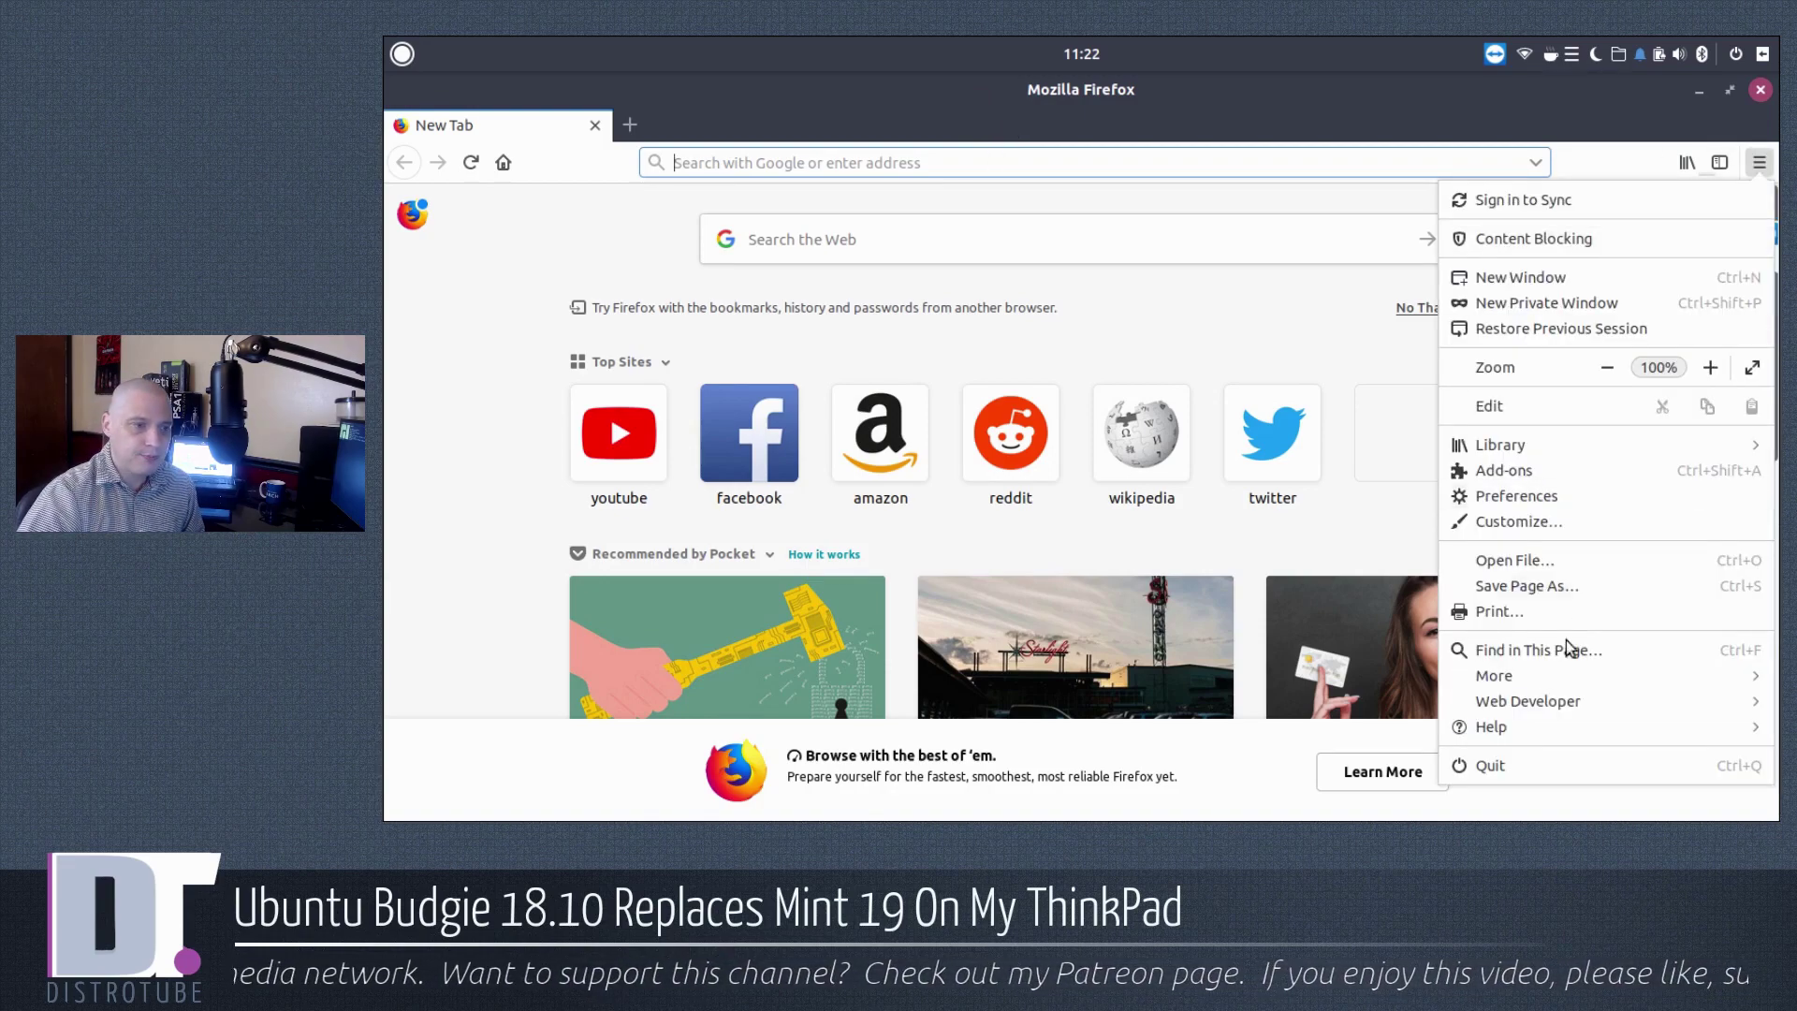
click(1508, 728)
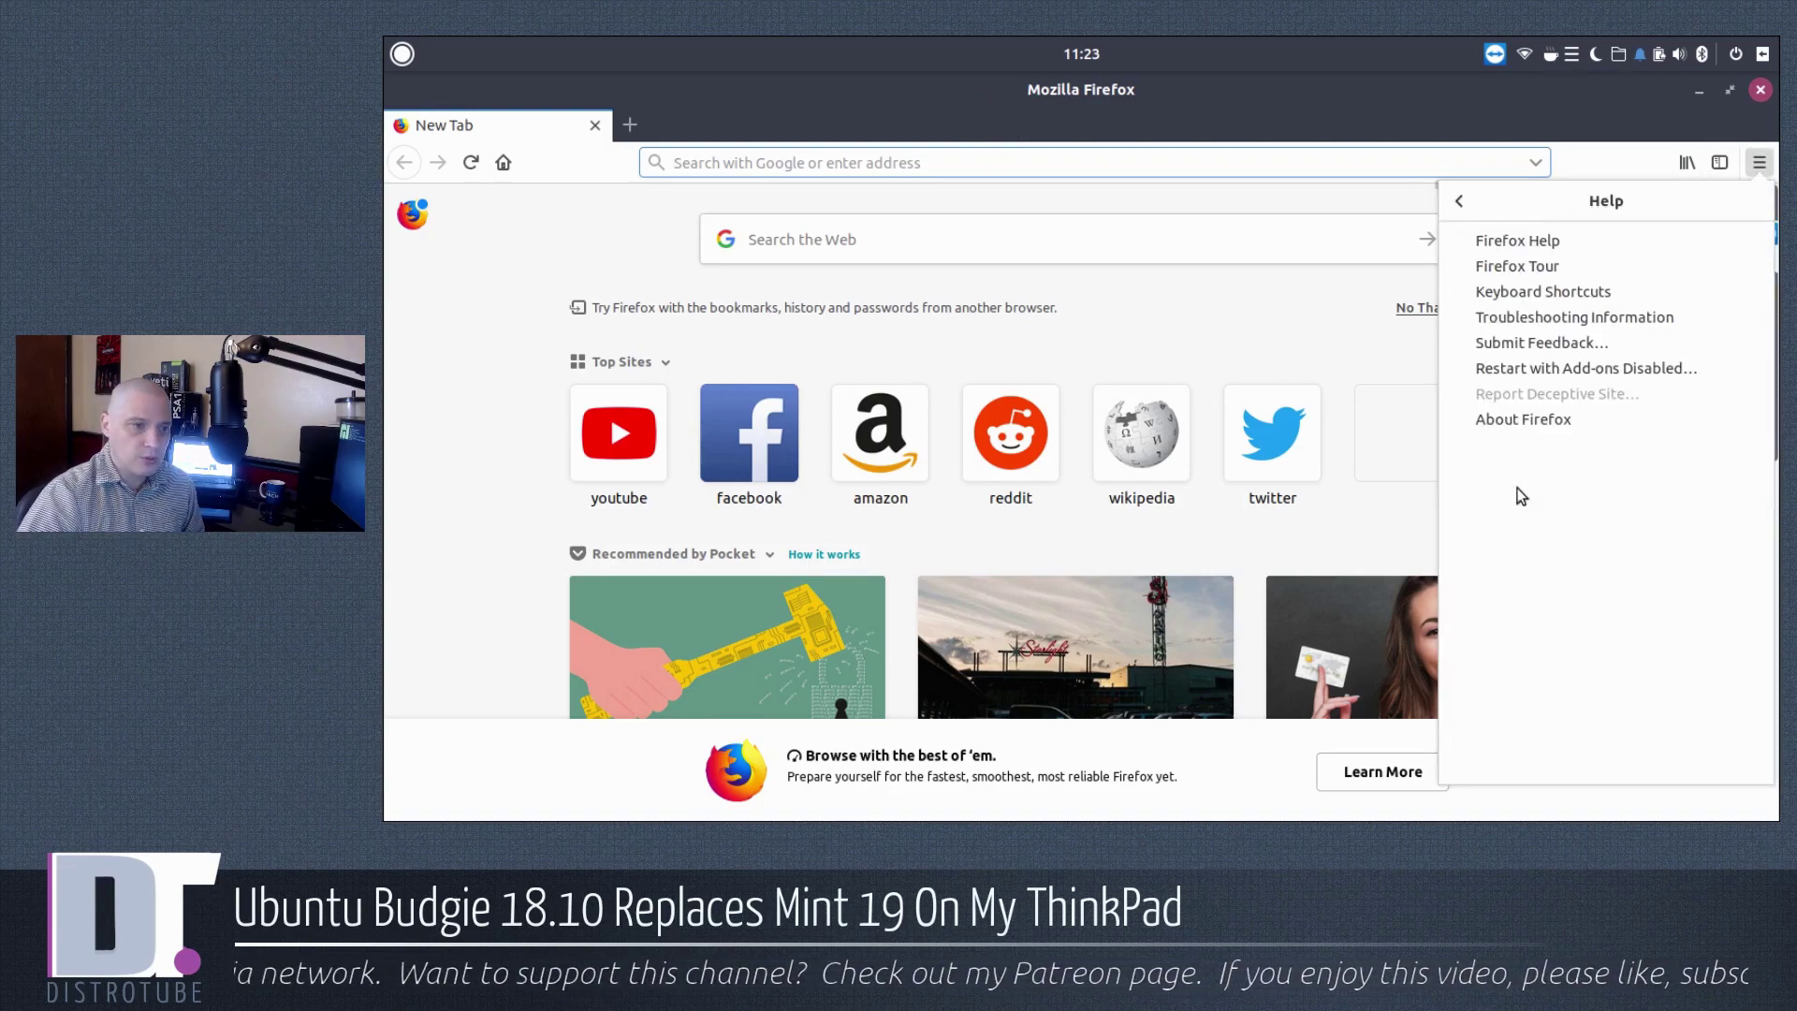
click(1541, 427)
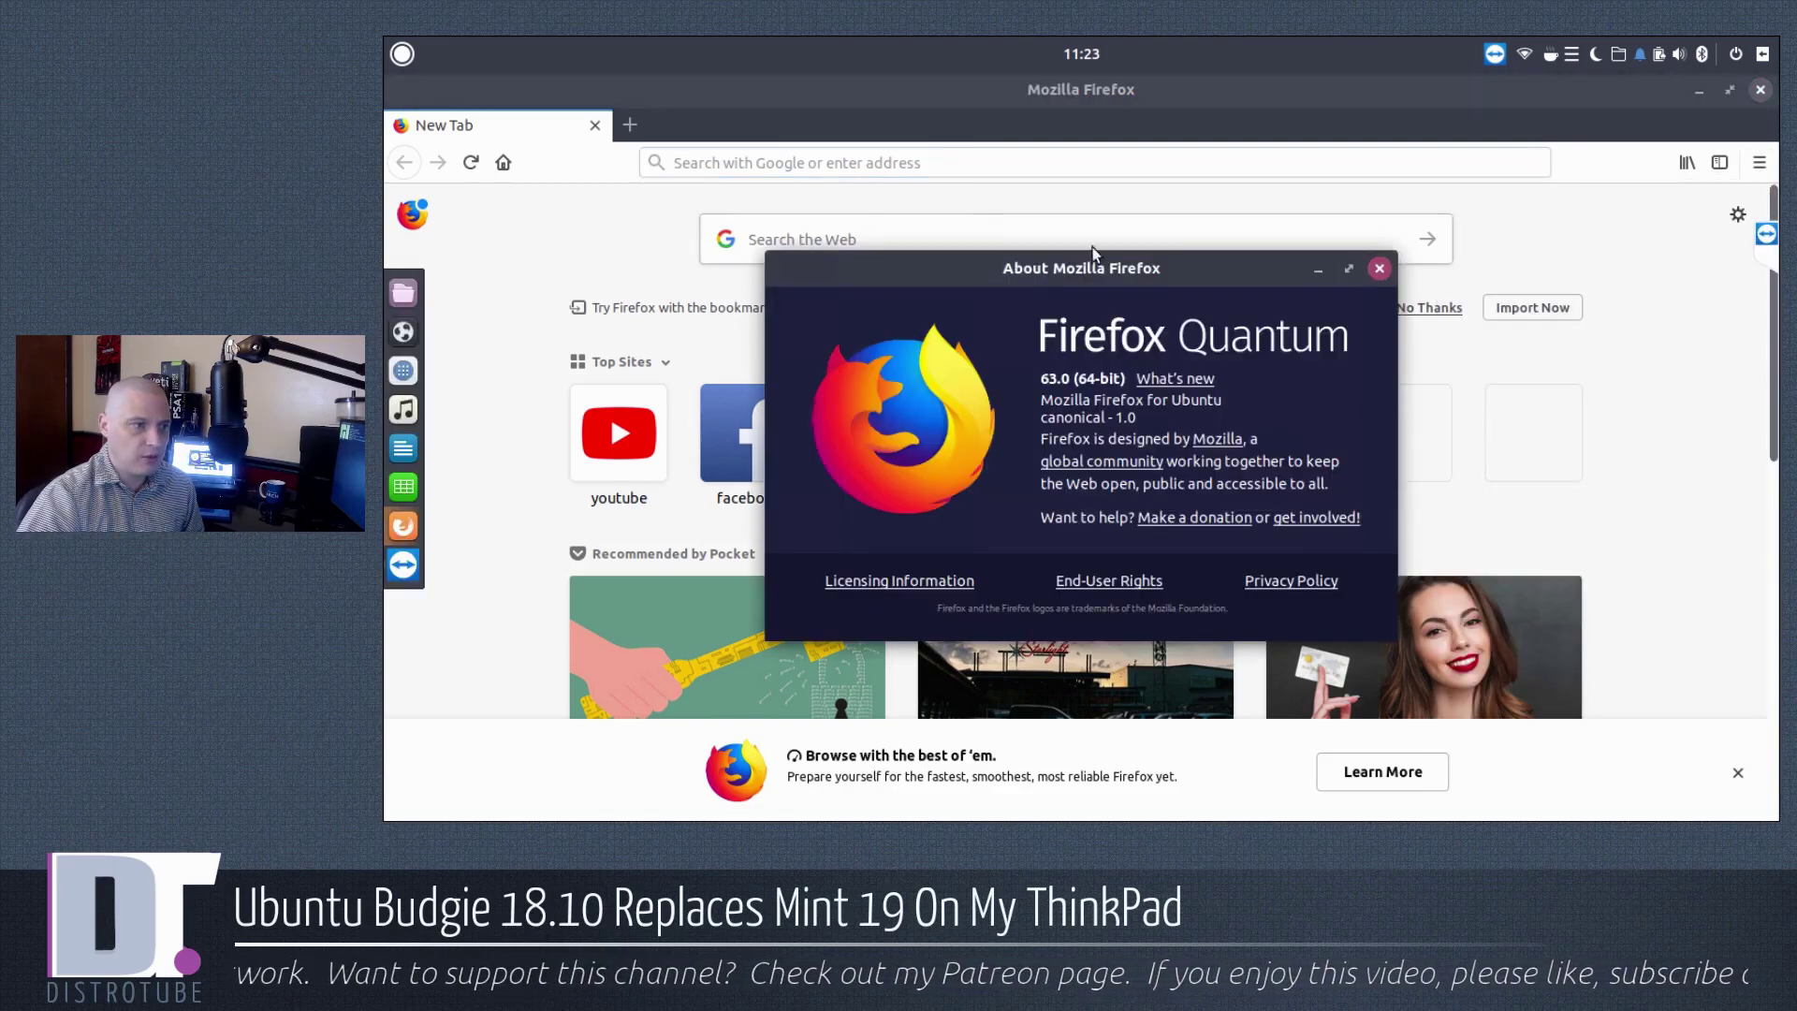
click(1379, 269)
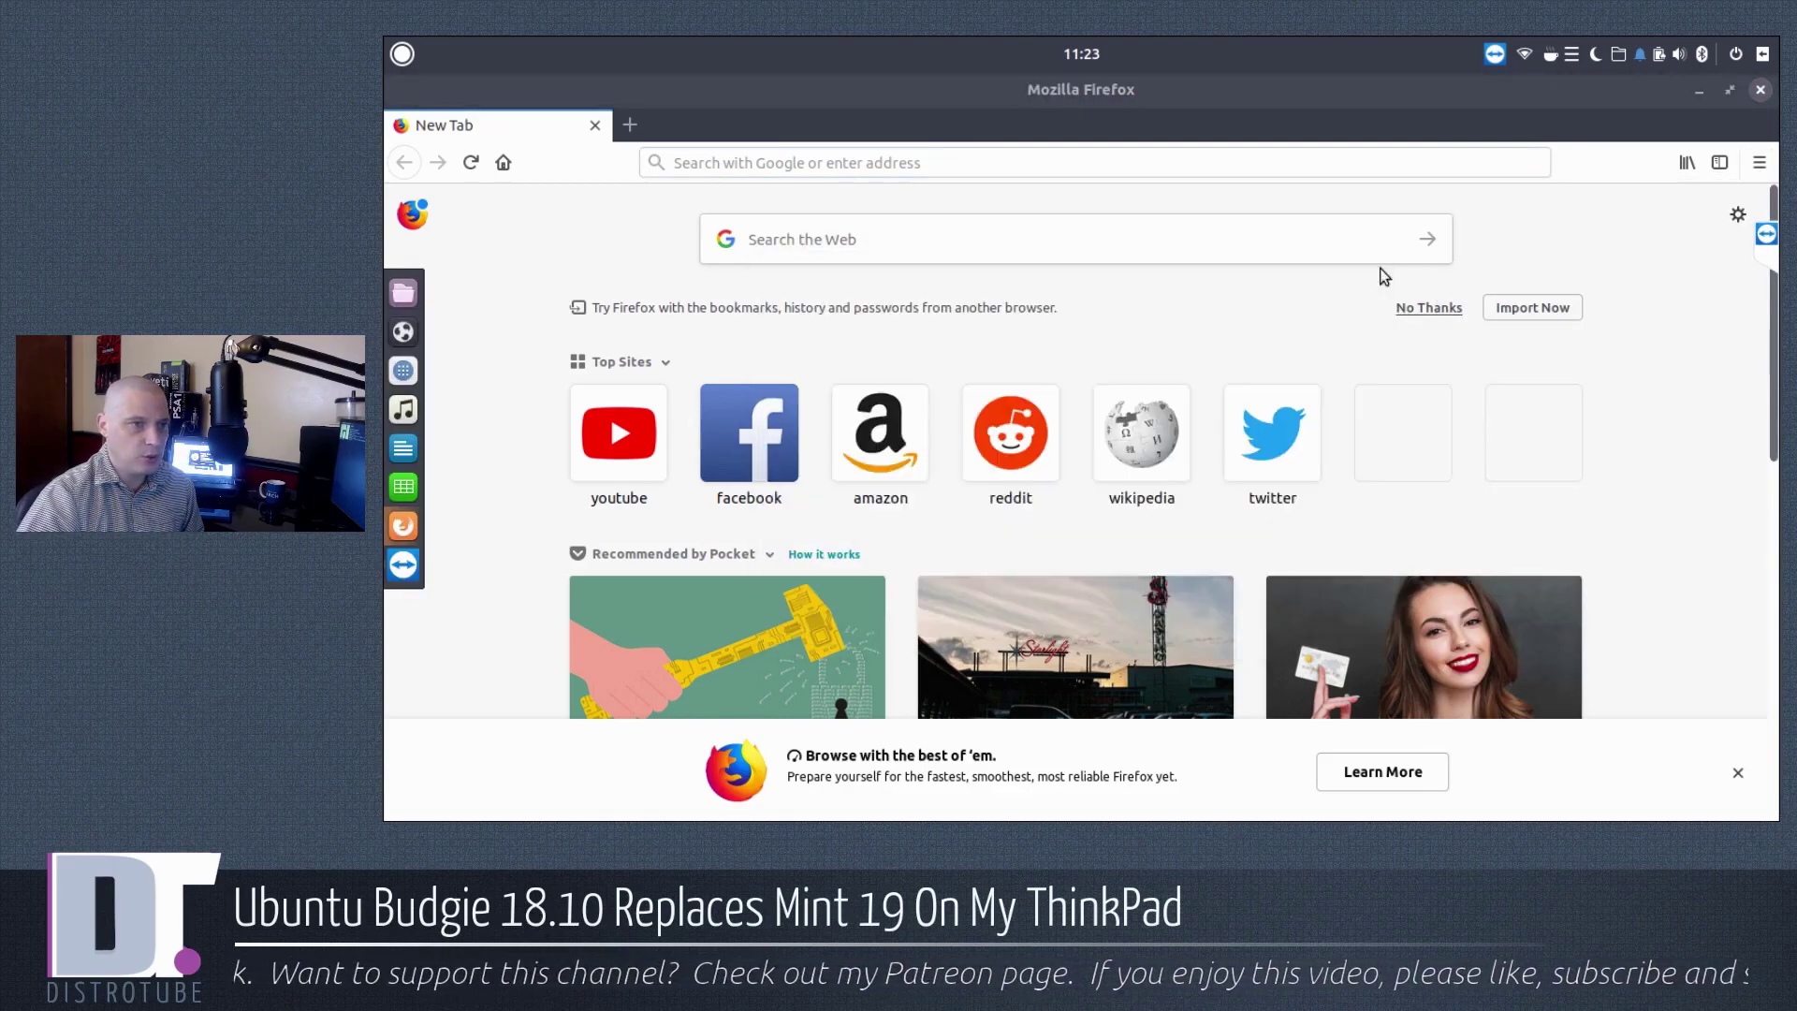
click(1760, 90)
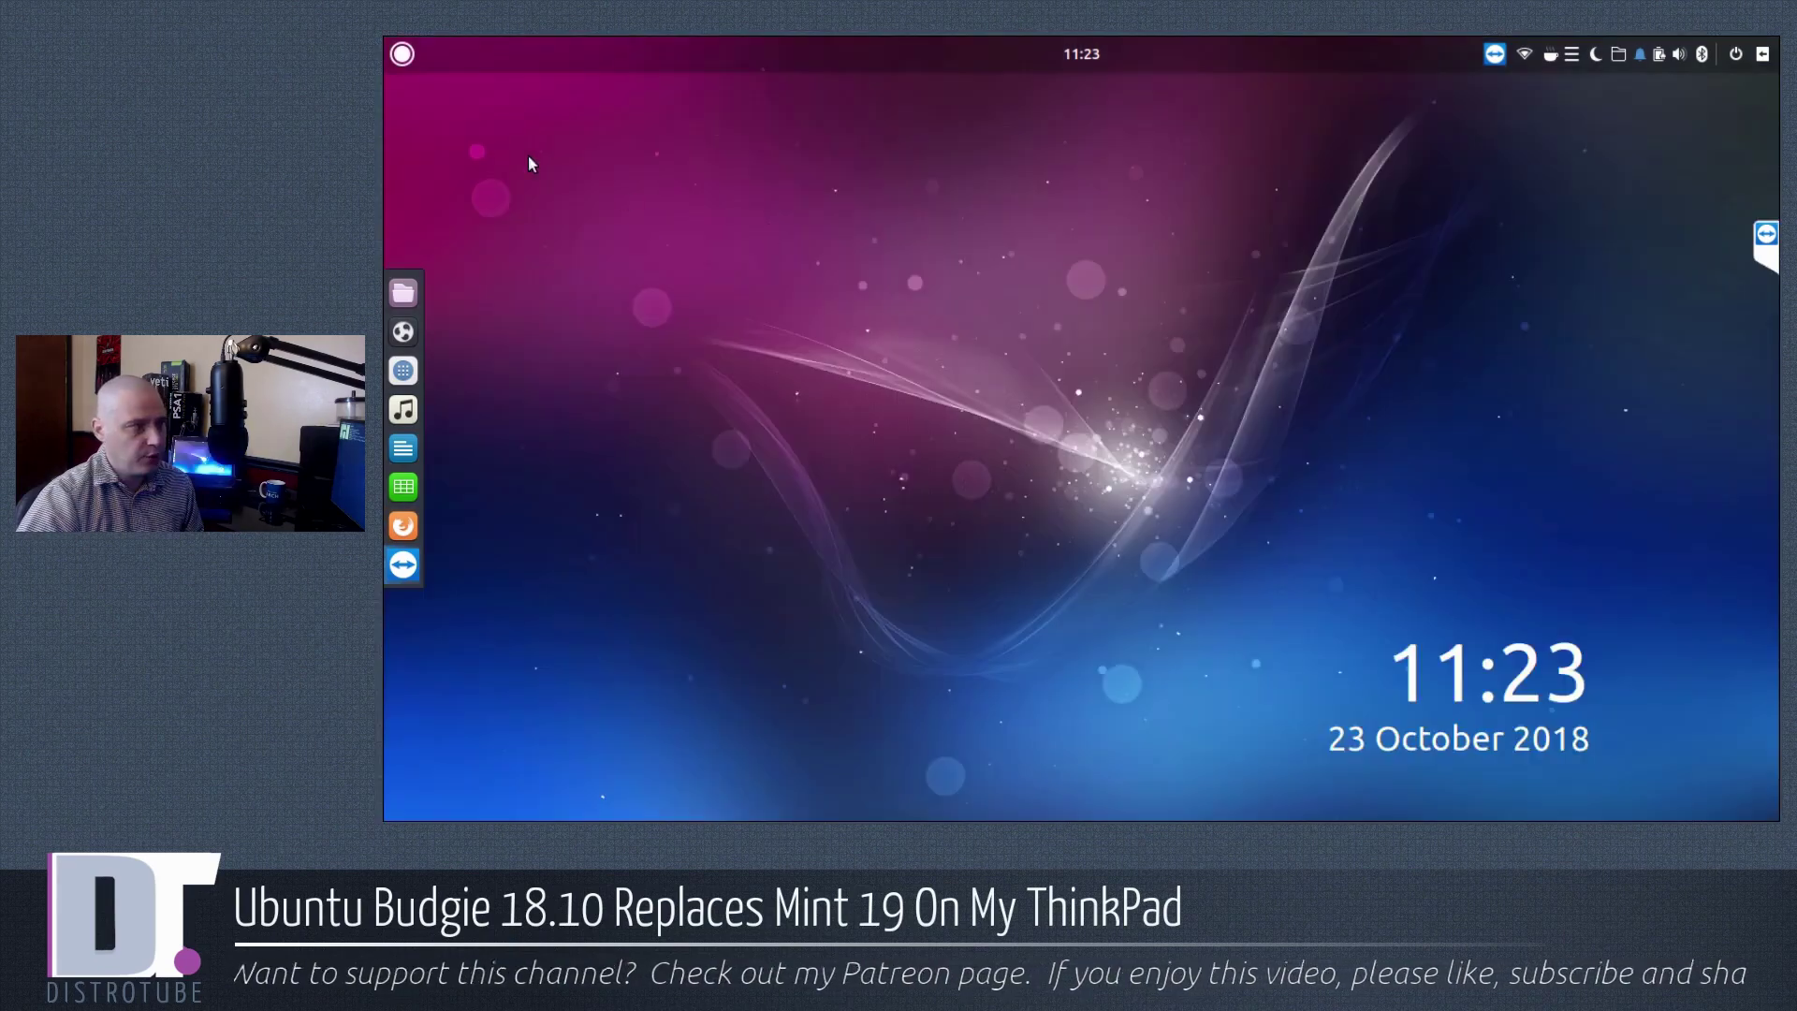
Launch Geary Email from Internet apps and close its Welcome dialog without adding an account.
click(400, 53)
click(505, 272)
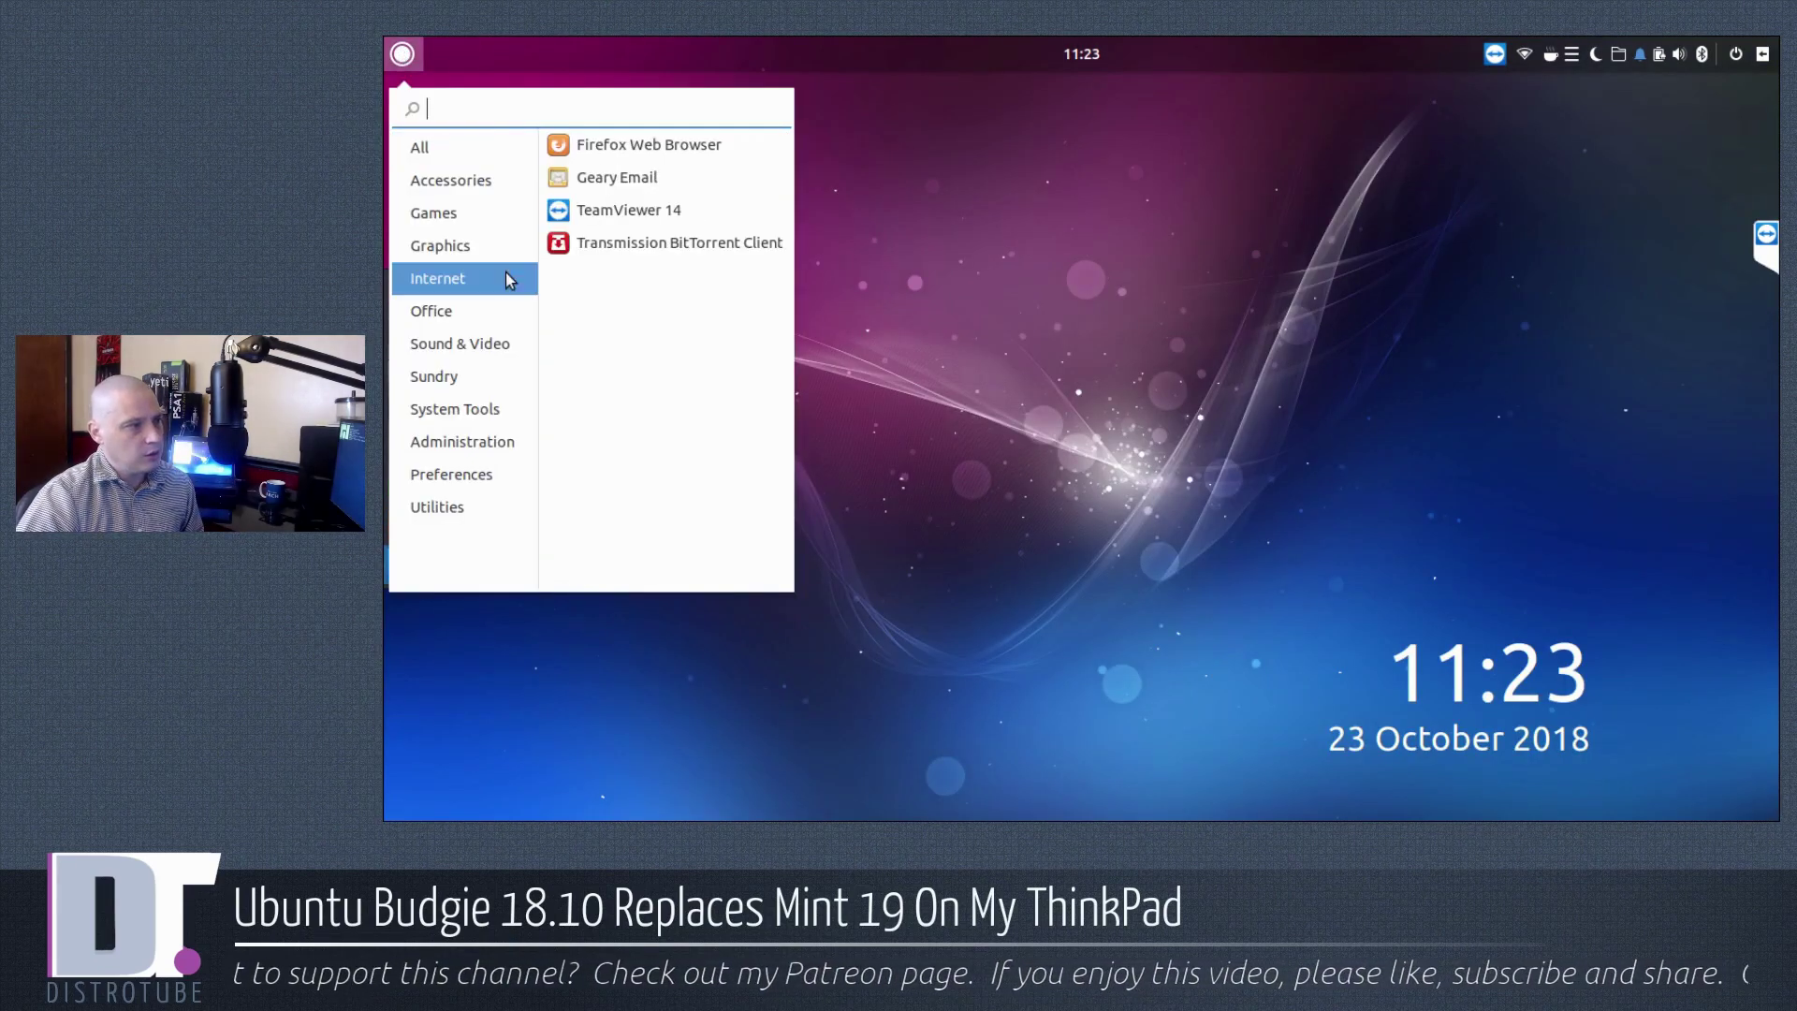
click(663, 181)
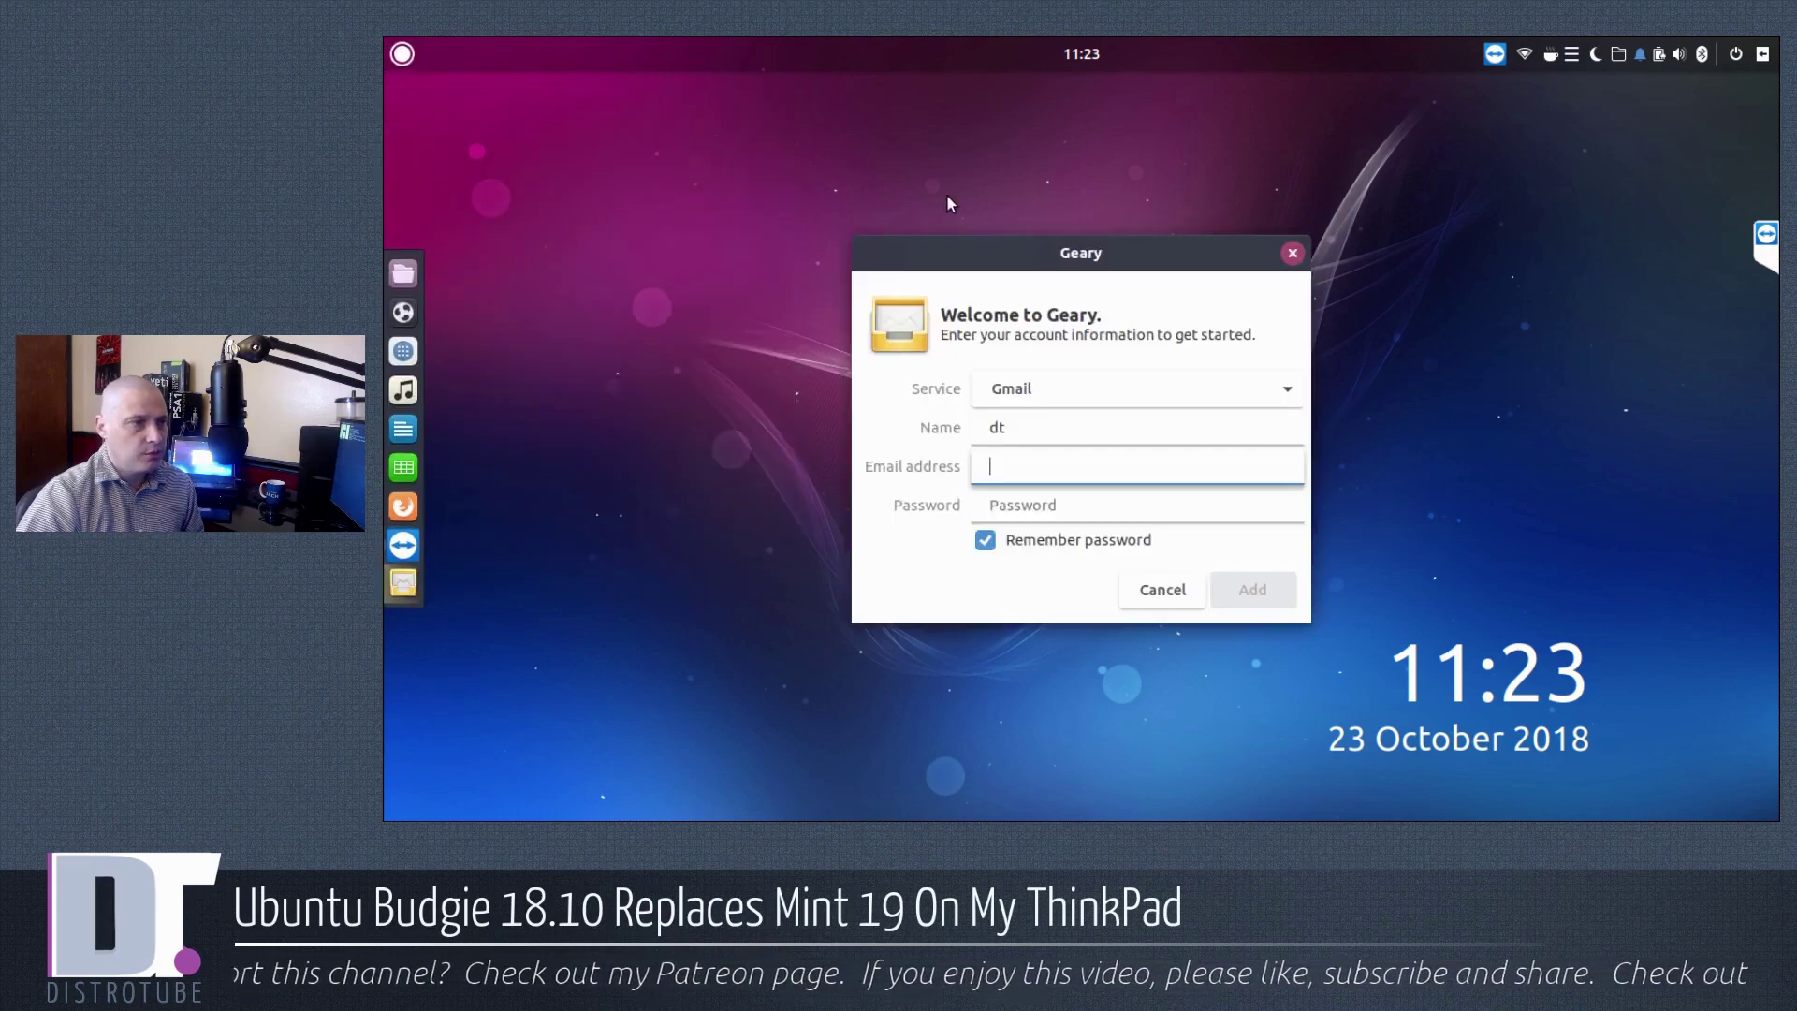
click(1293, 253)
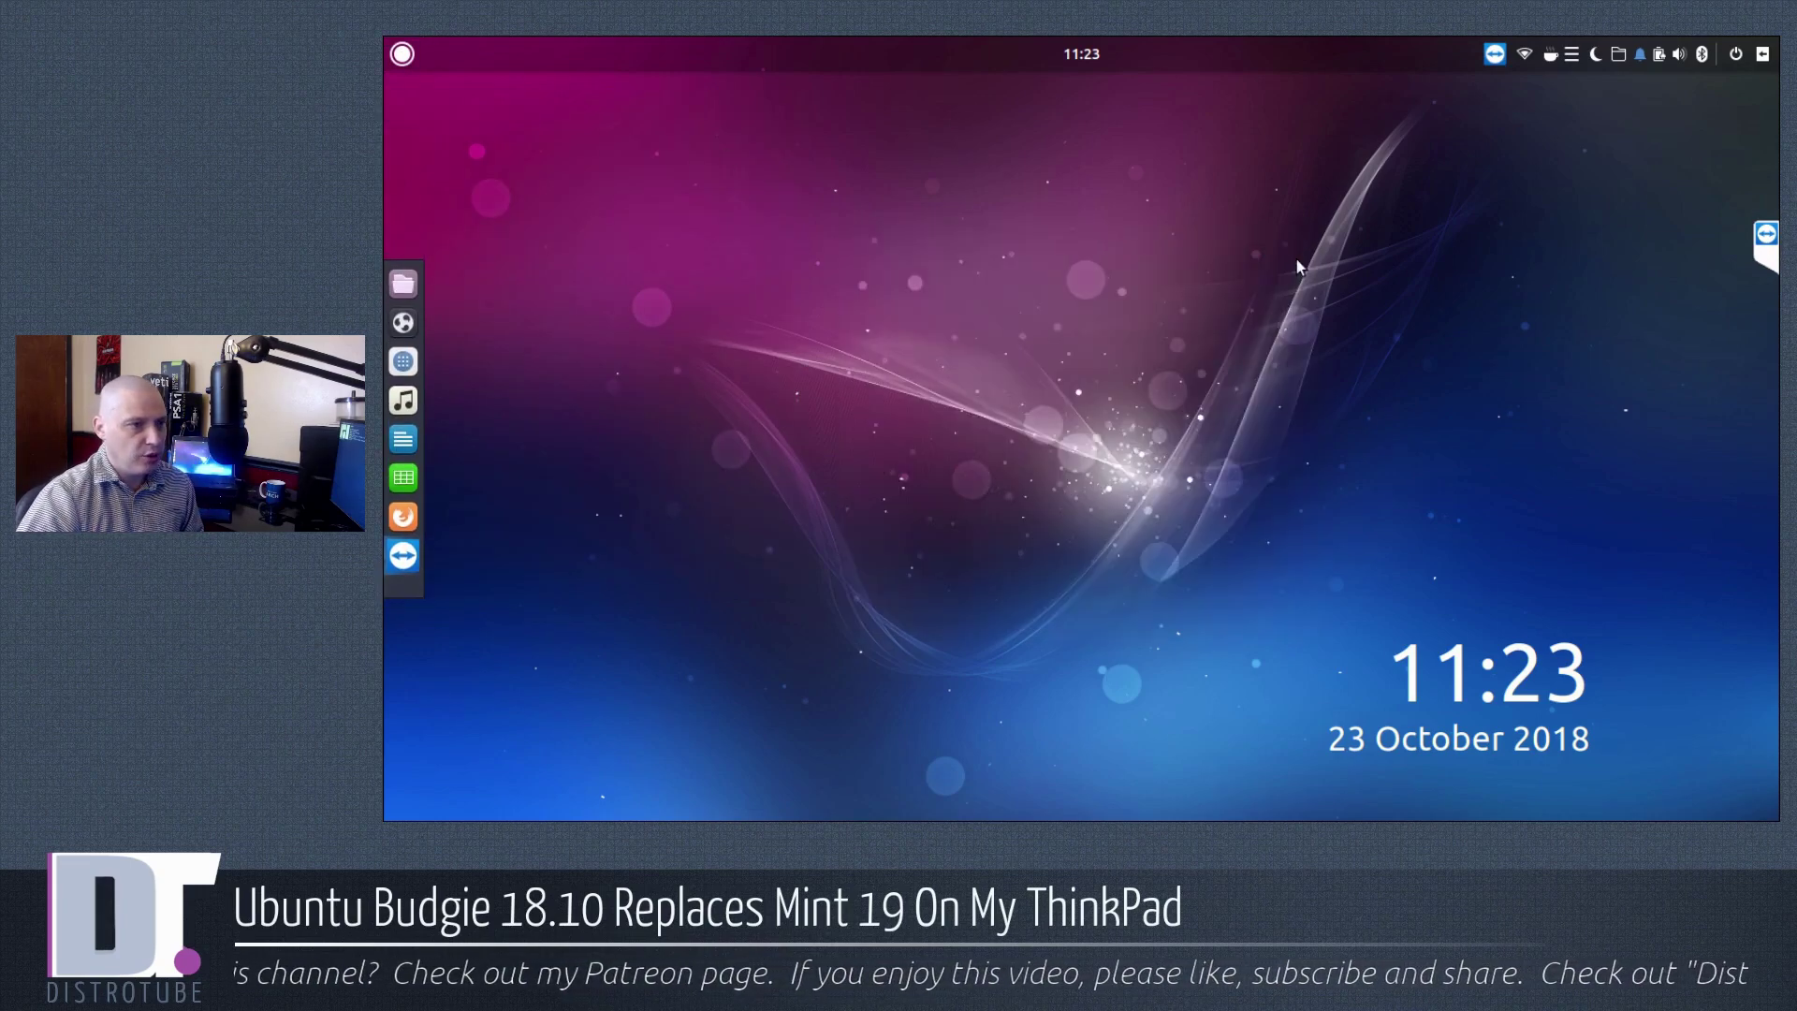
Start LibreOffice Calc from the Office category in the application menu.
click(403, 55)
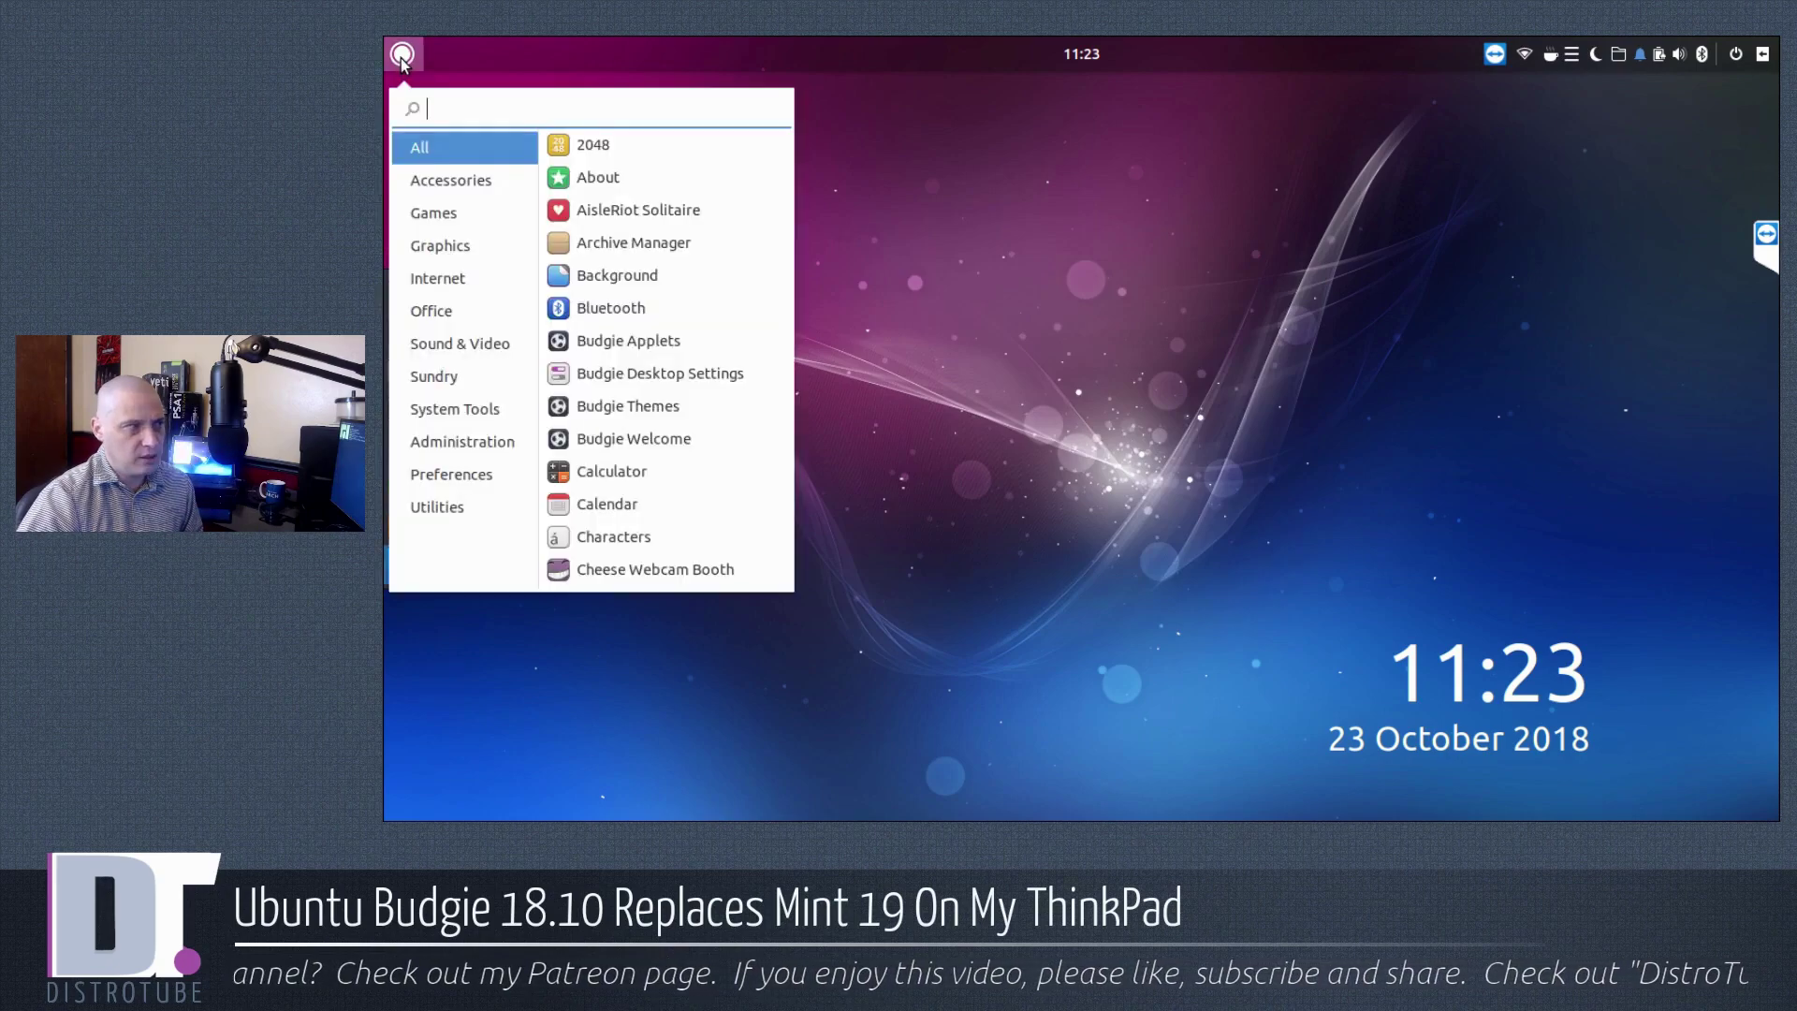
click(464, 274)
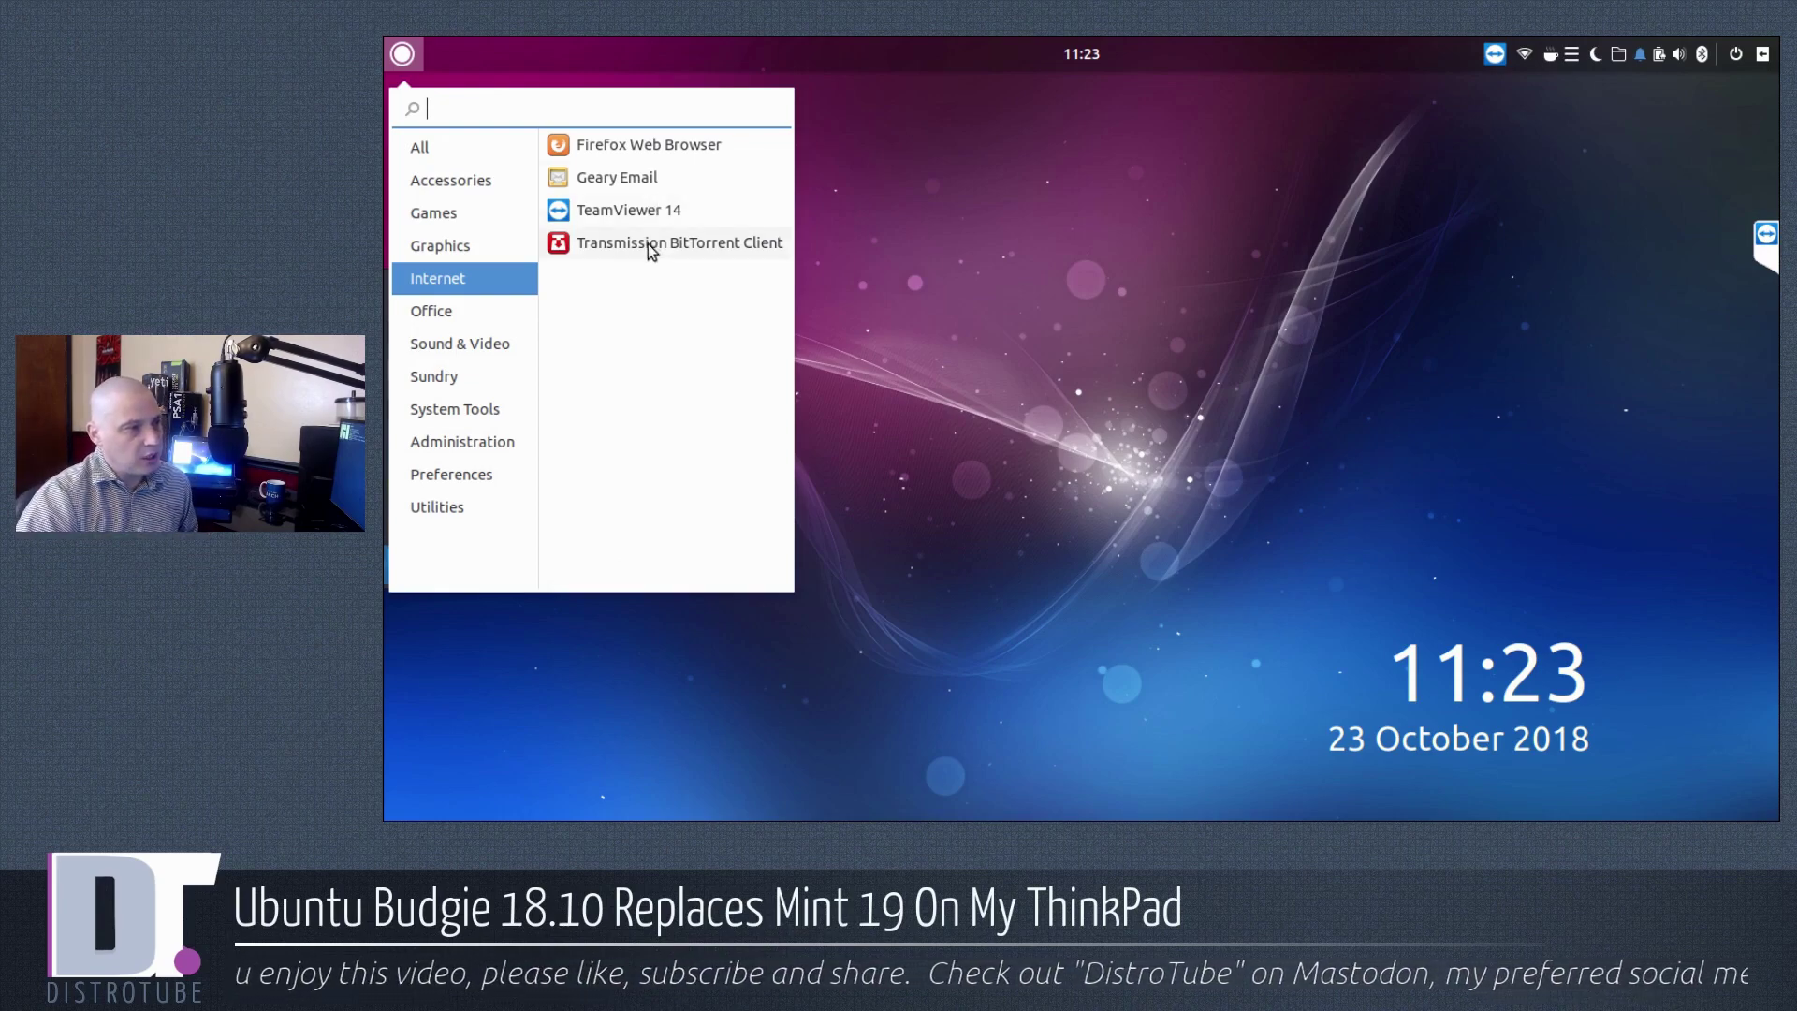
click(464, 324)
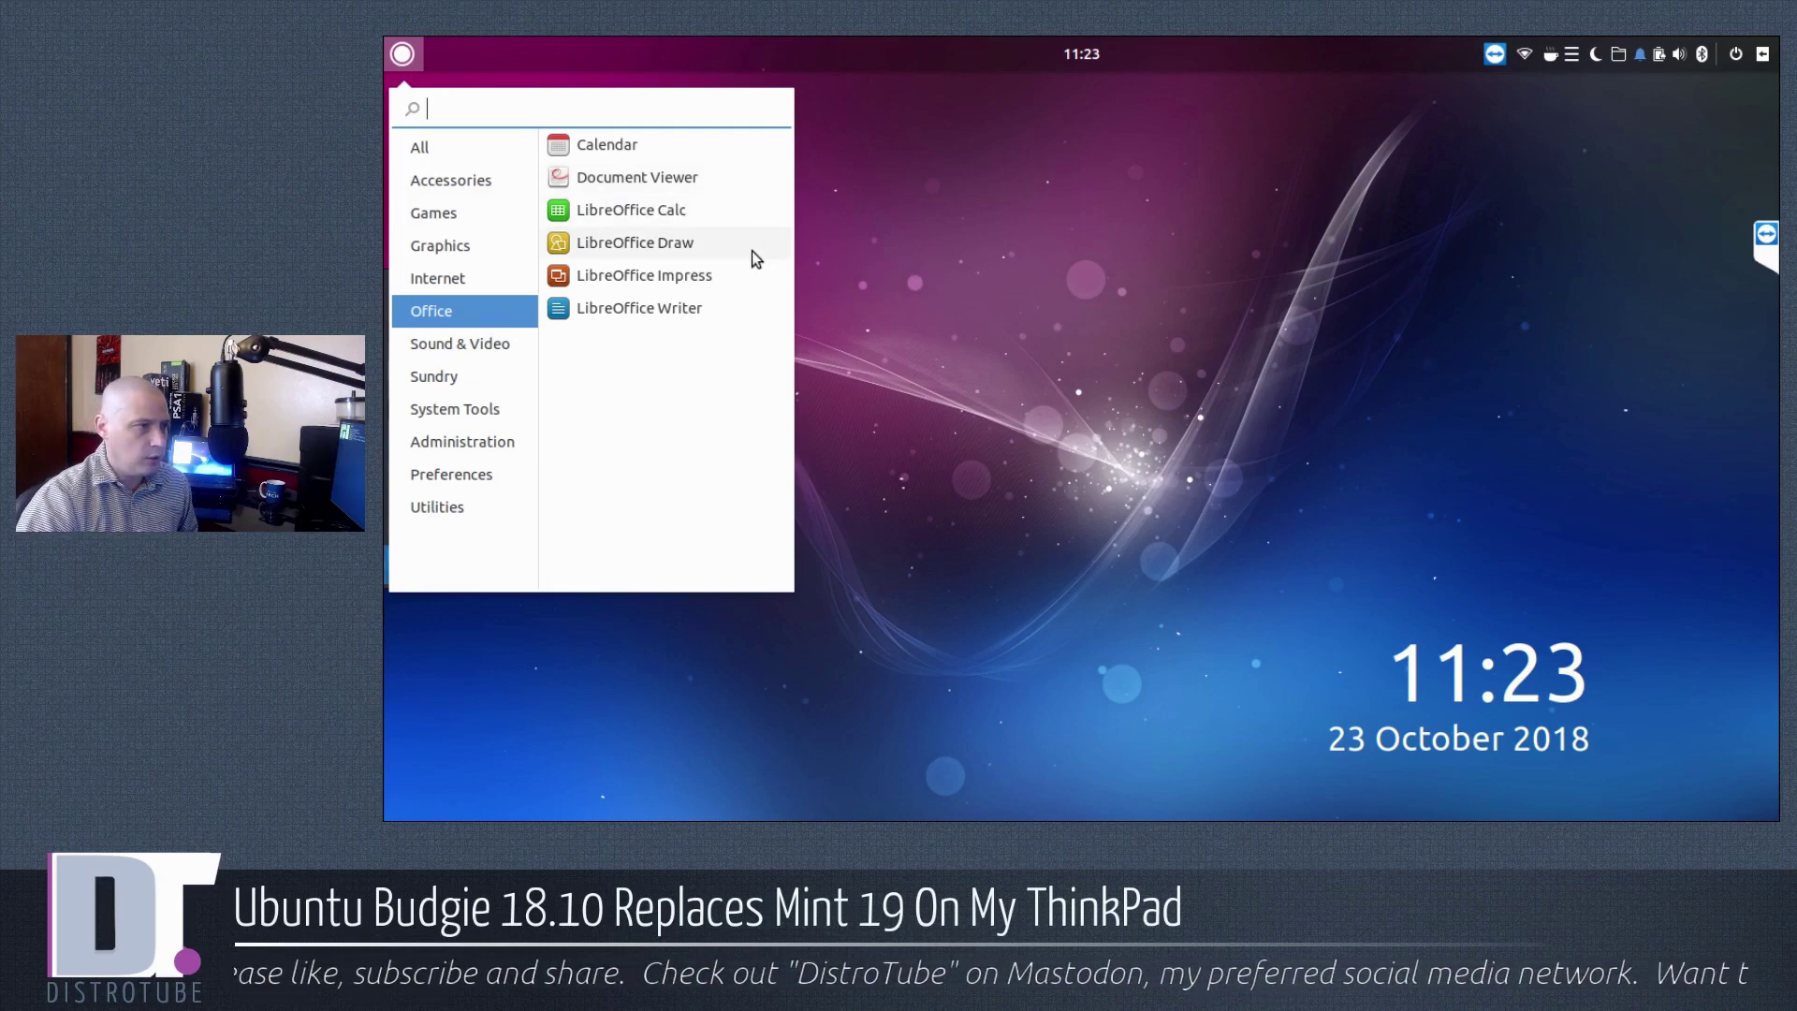
click(705, 216)
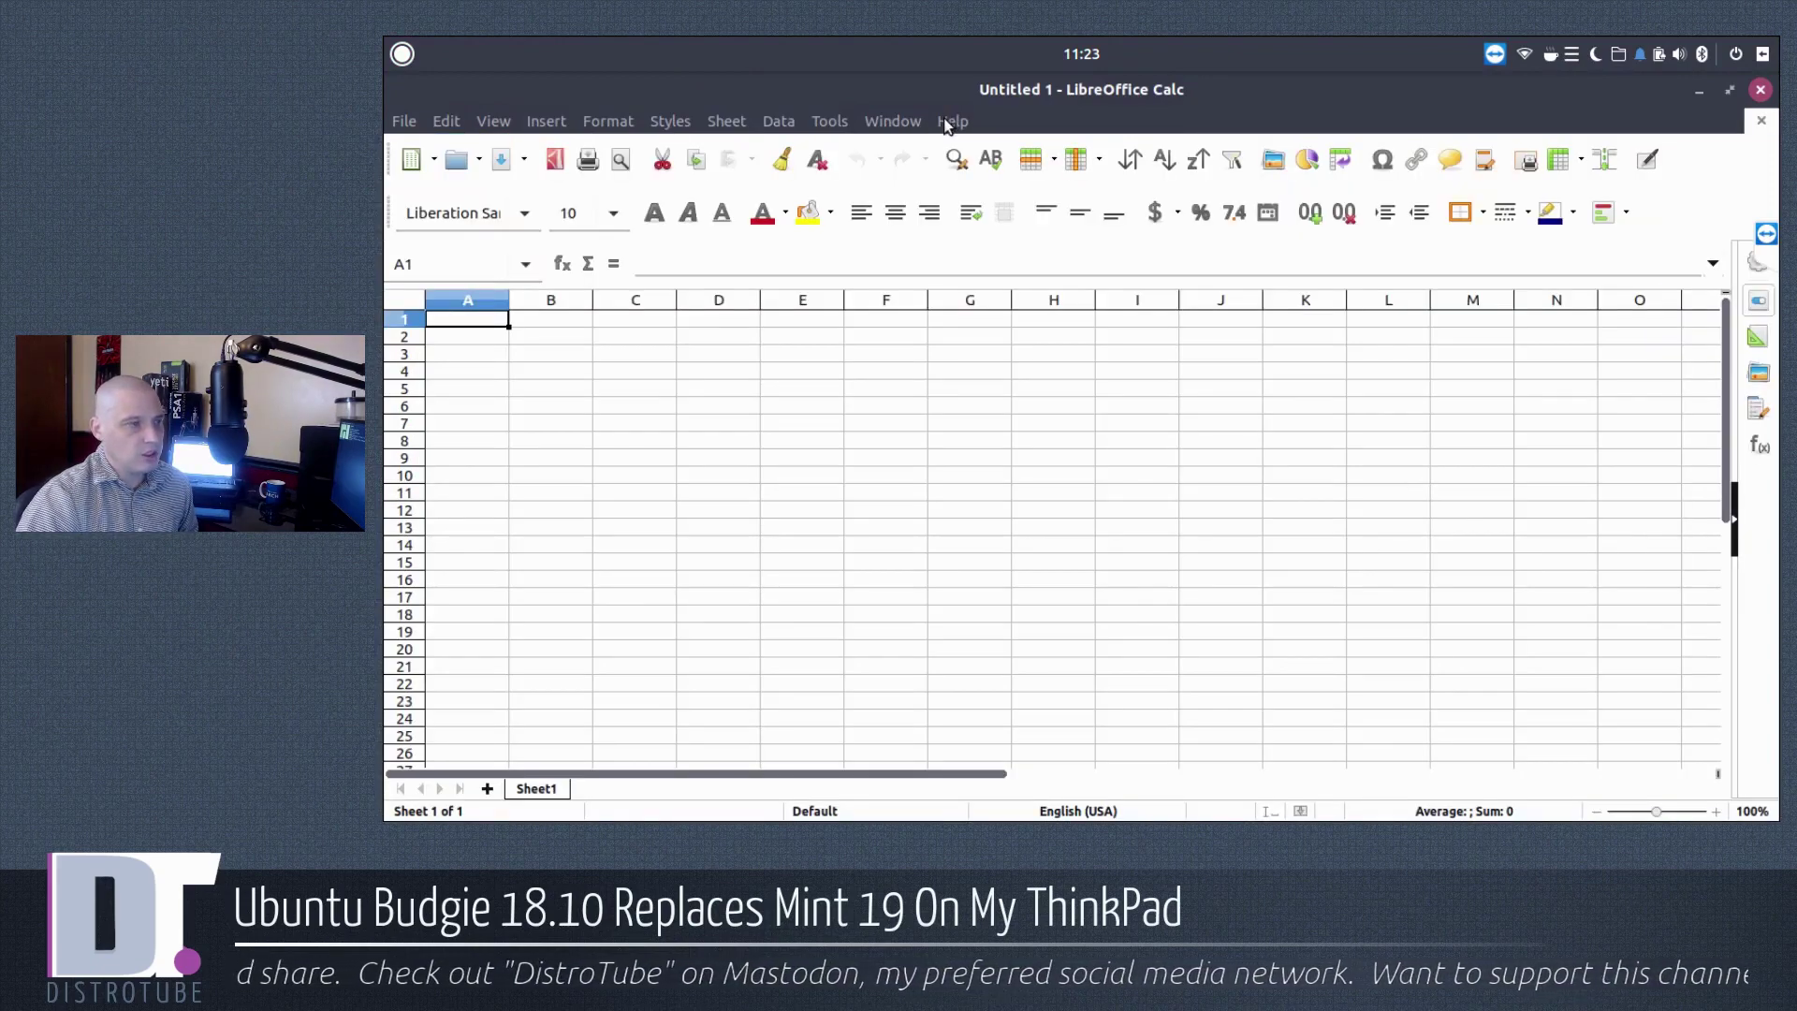
View the About LibreOffice window showing version 6.1.2.1, then close it.
click(949, 122)
click(1091, 393)
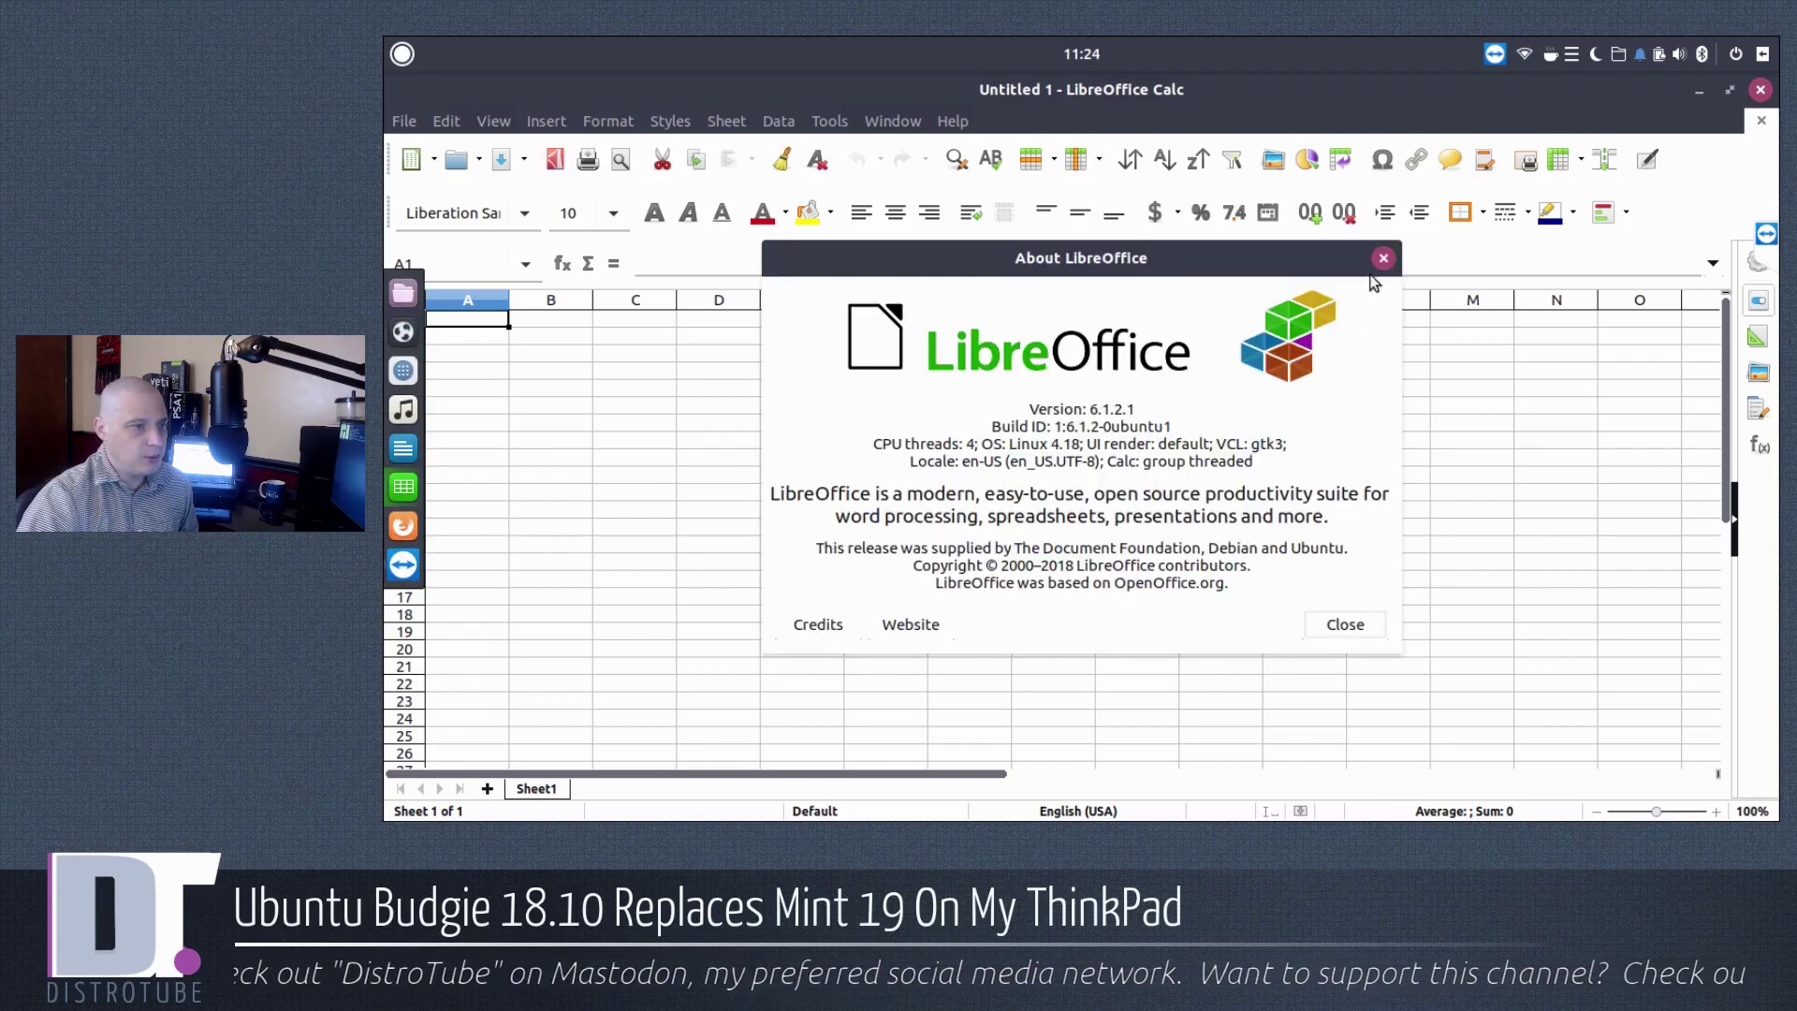
click(1383, 258)
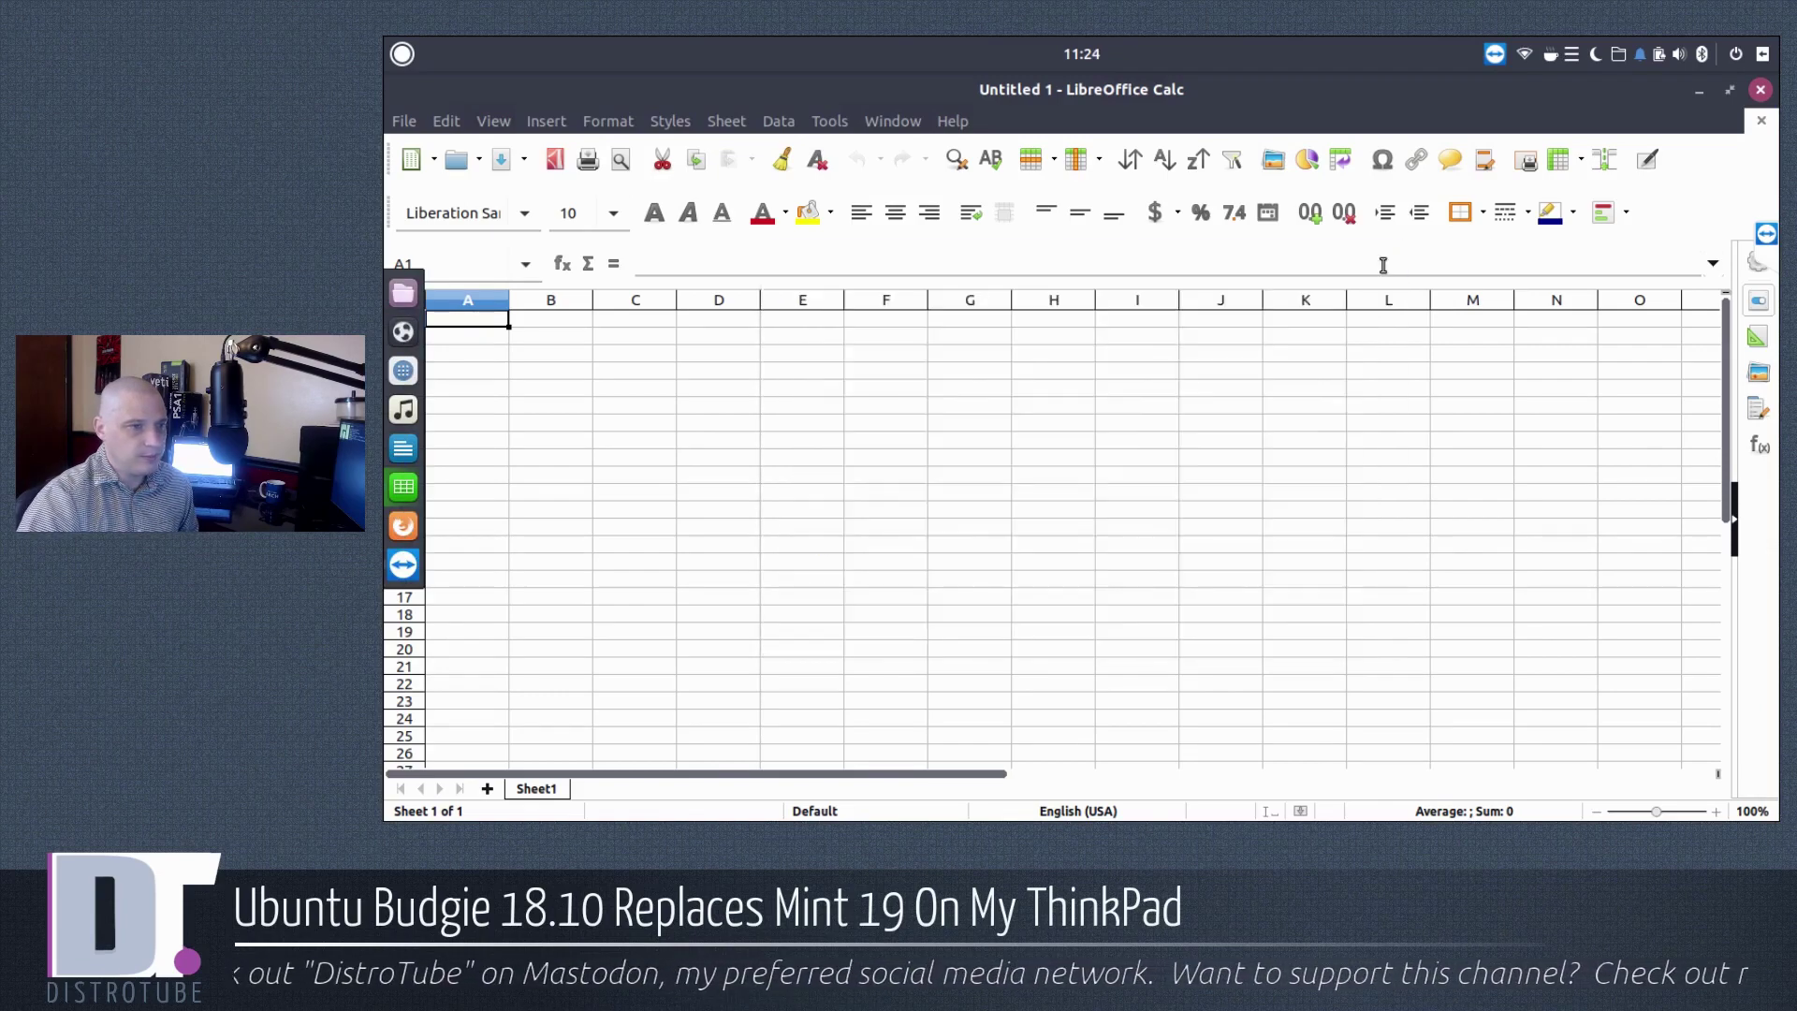
Close Calc, then launch GNOME MPV from the Sound & Video category.
click(1758, 93)
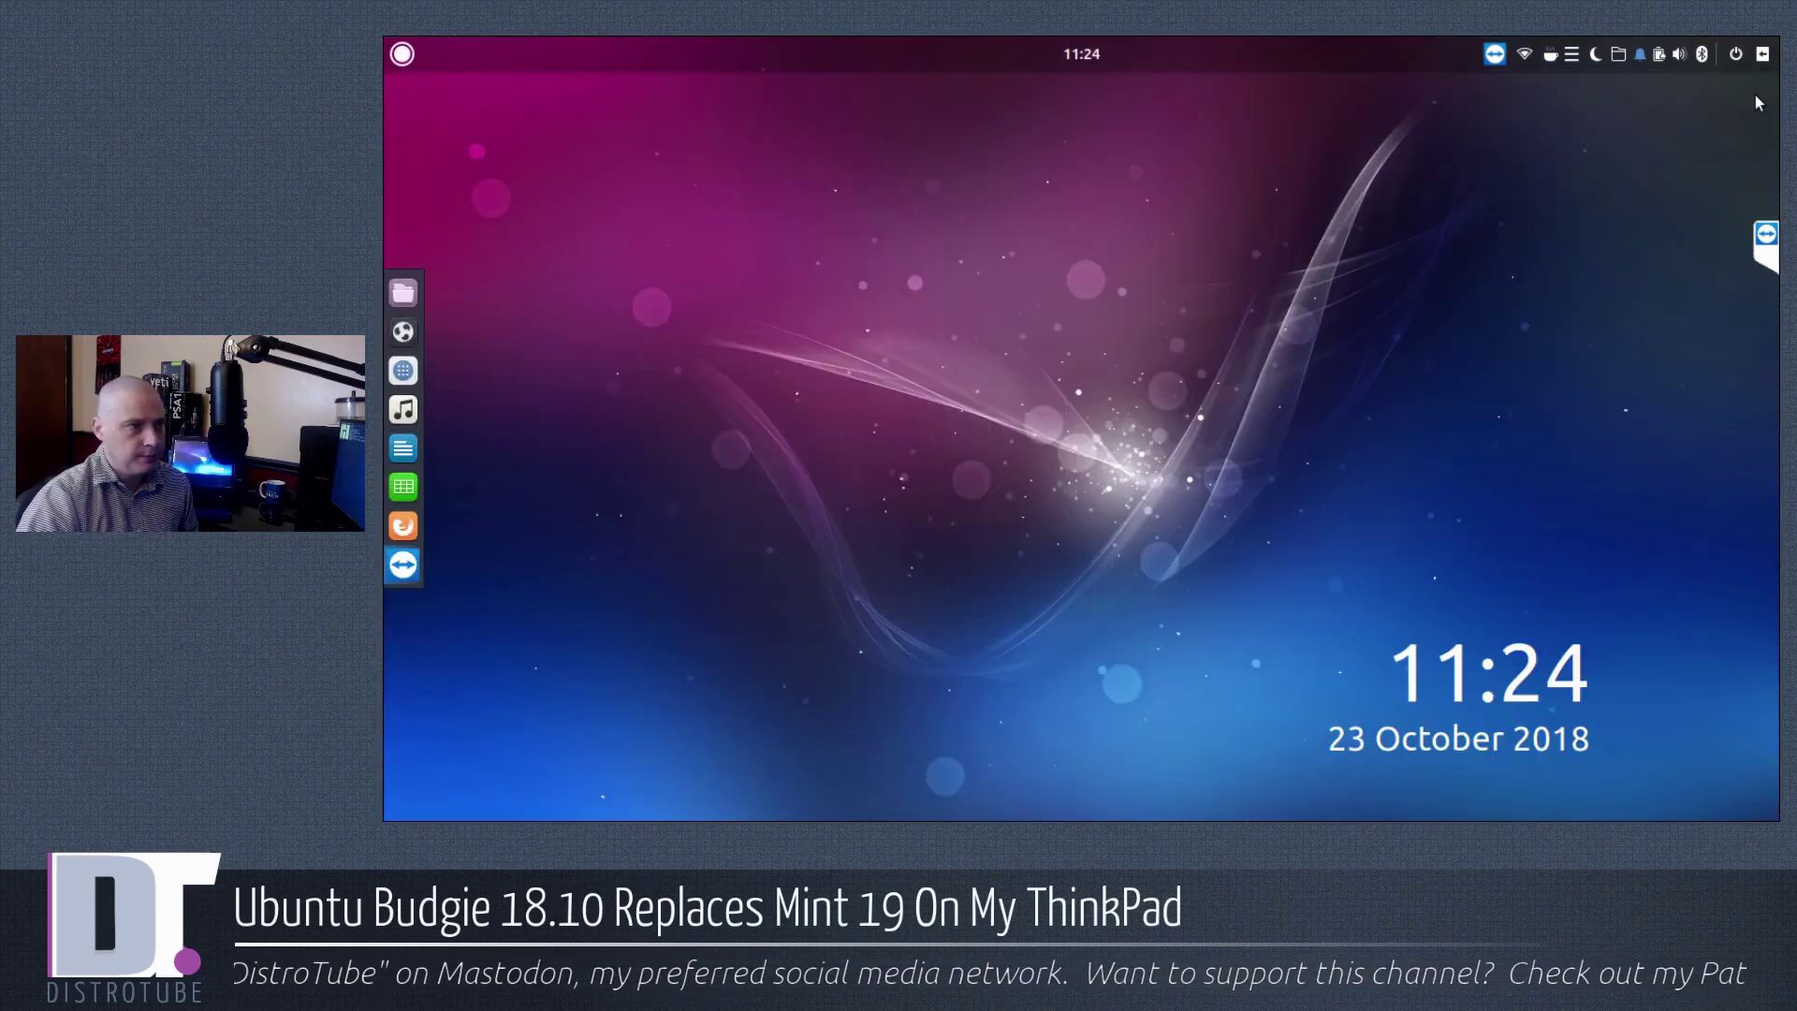
click(403, 53)
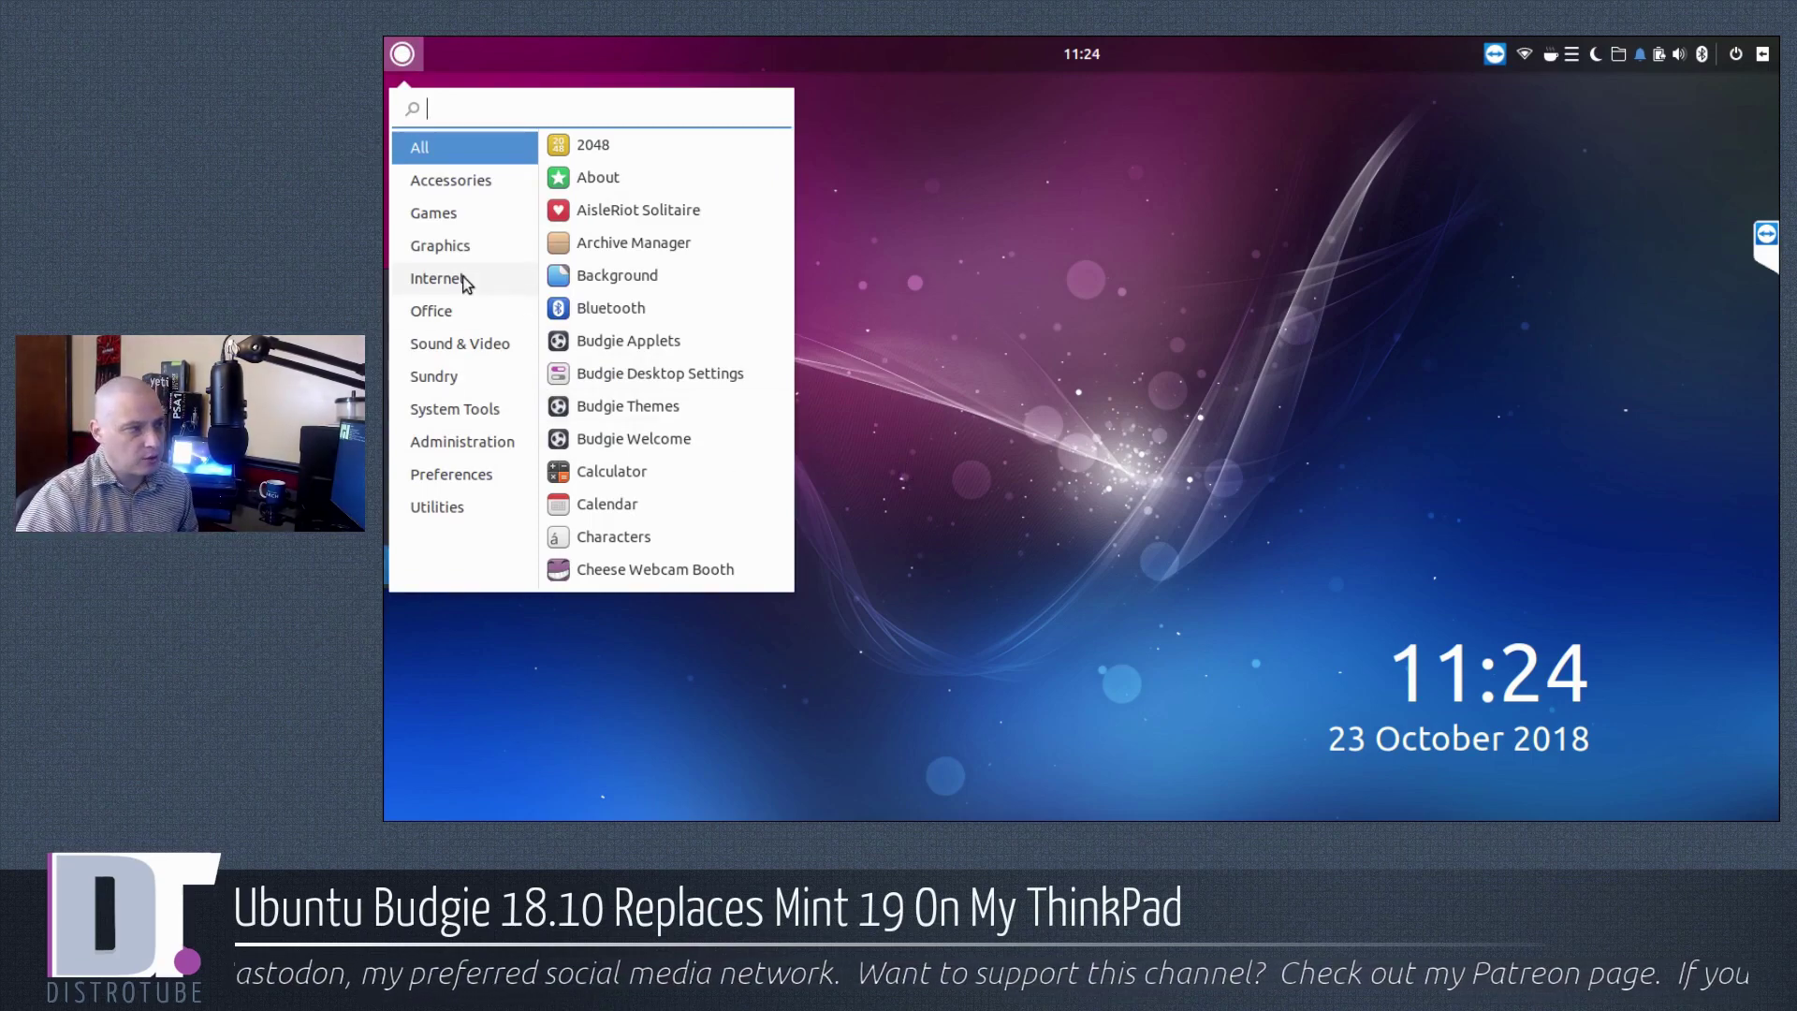
click(464, 318)
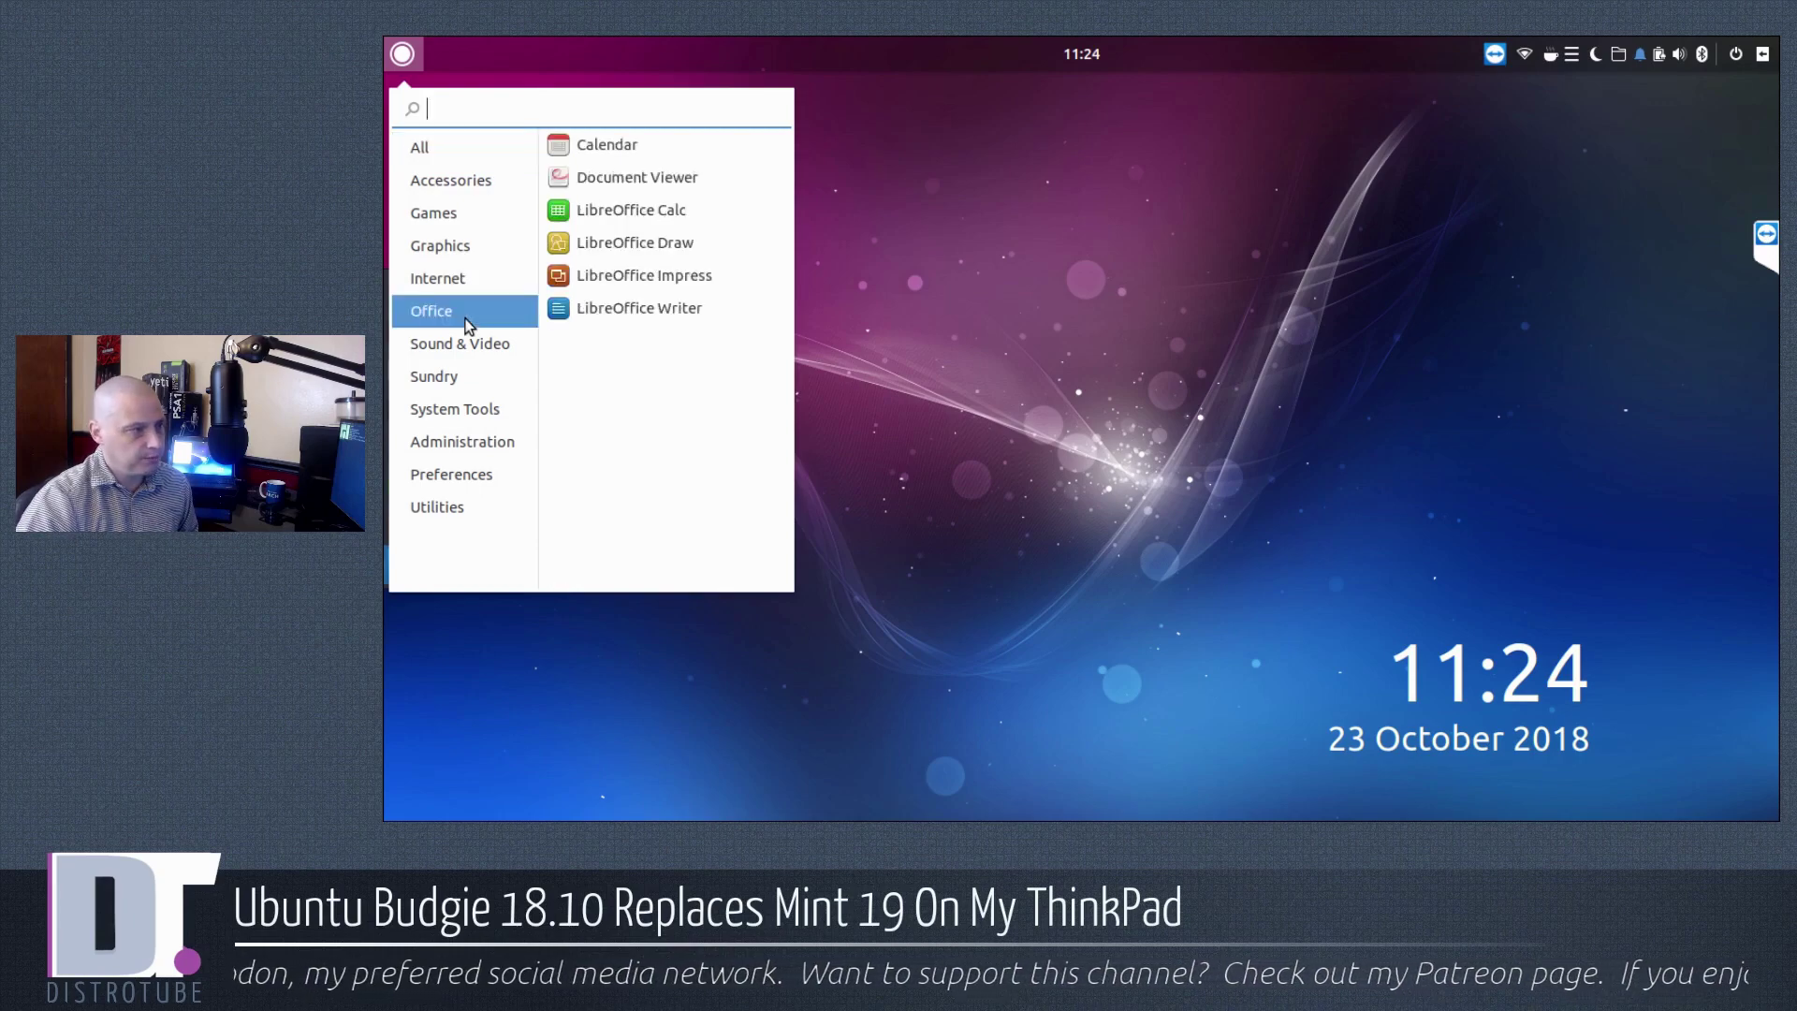
click(460, 348)
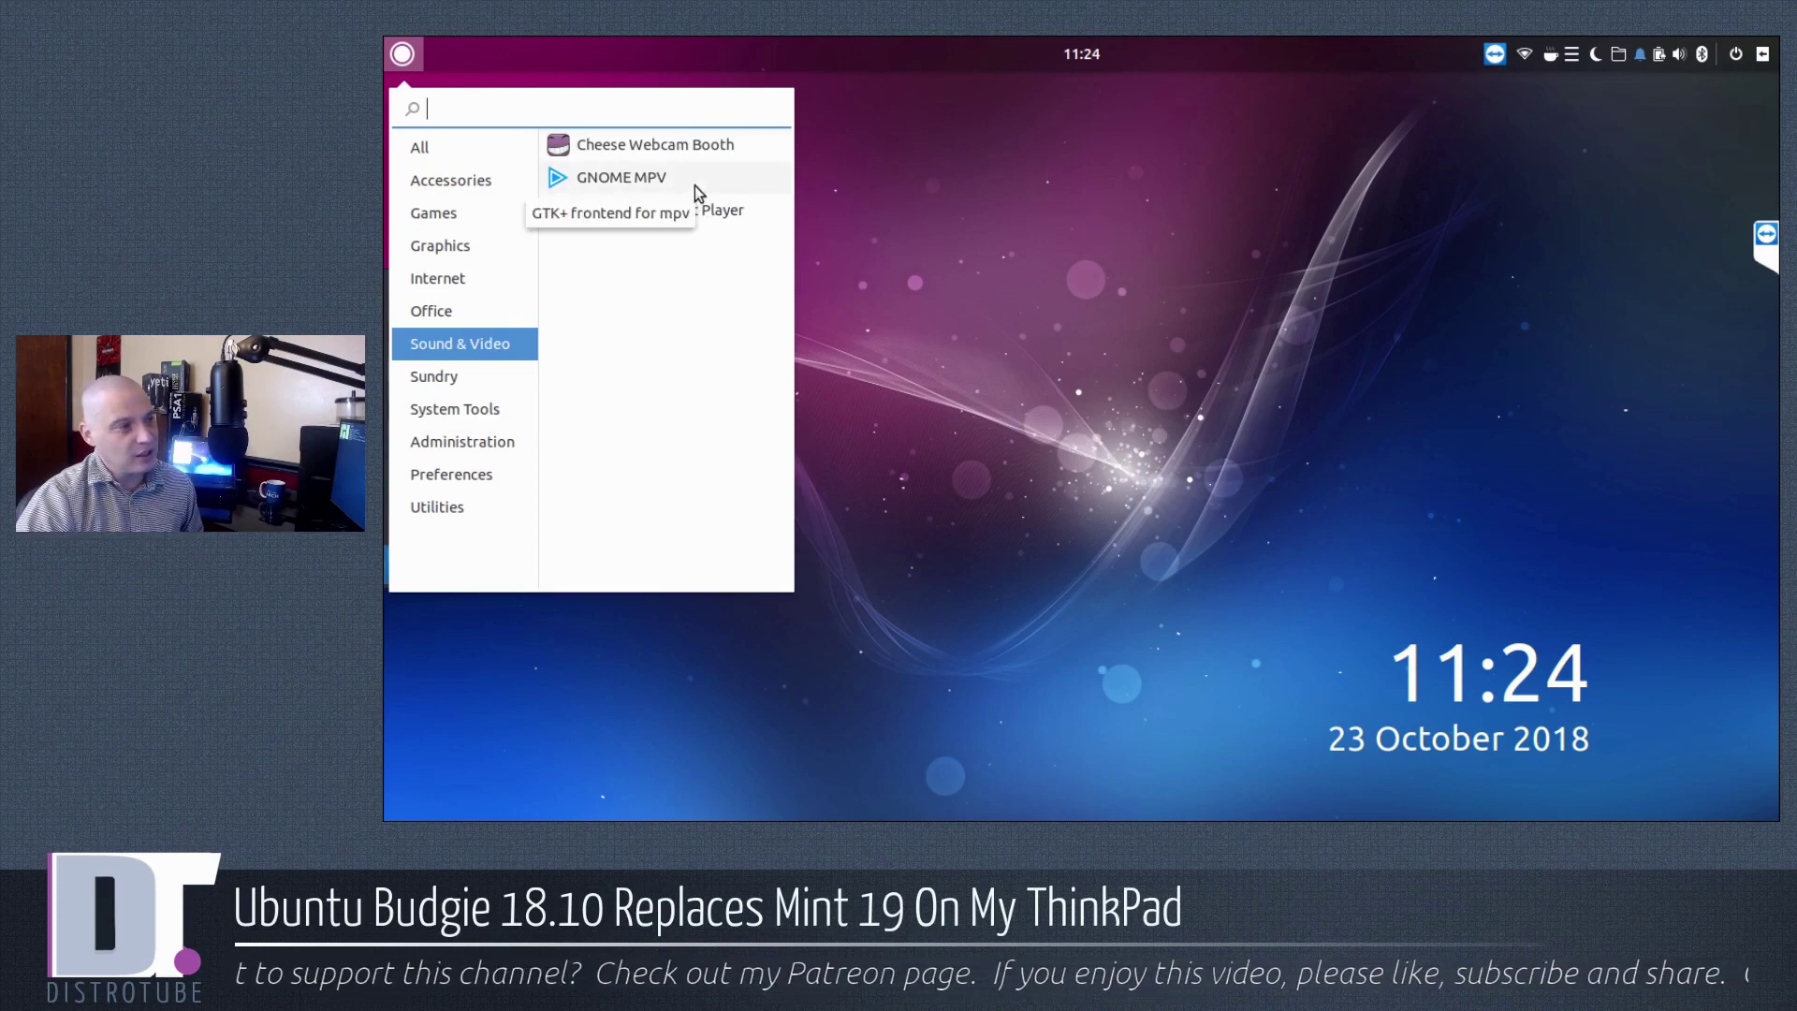
click(694, 185)
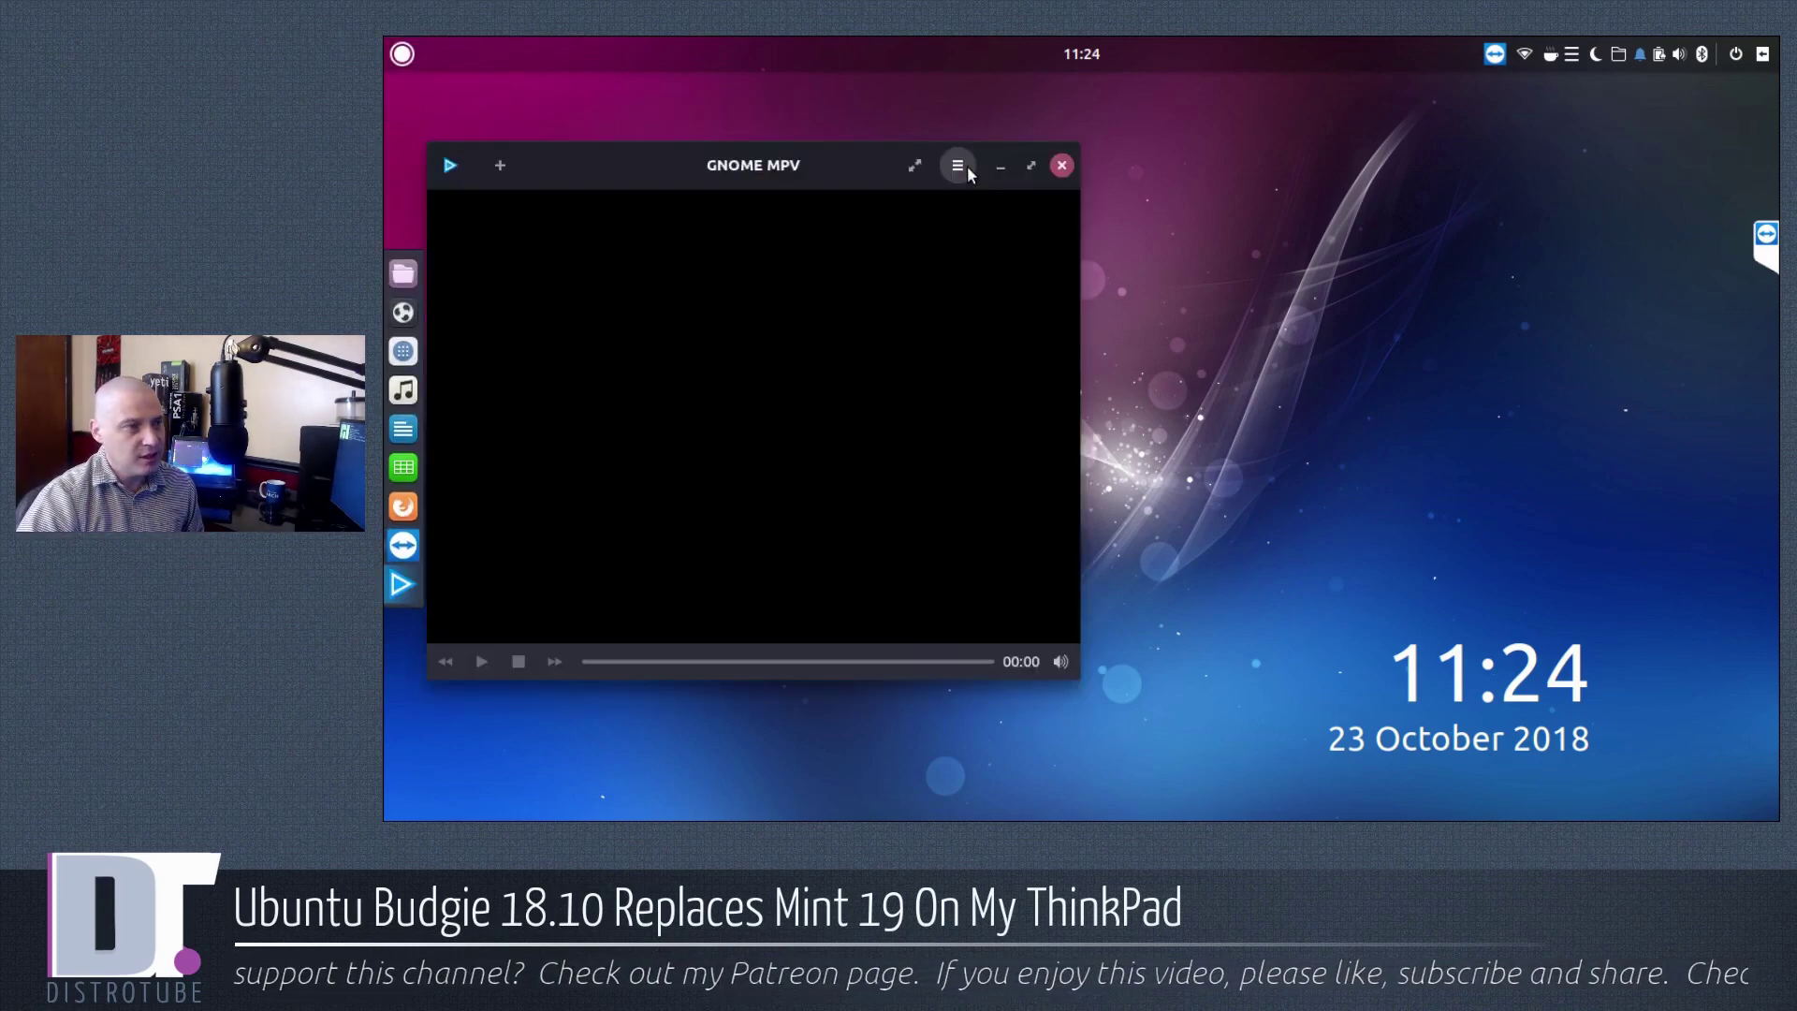
Peek at GNOME MPV's playback options and move the player window right and down.
click(957, 166)
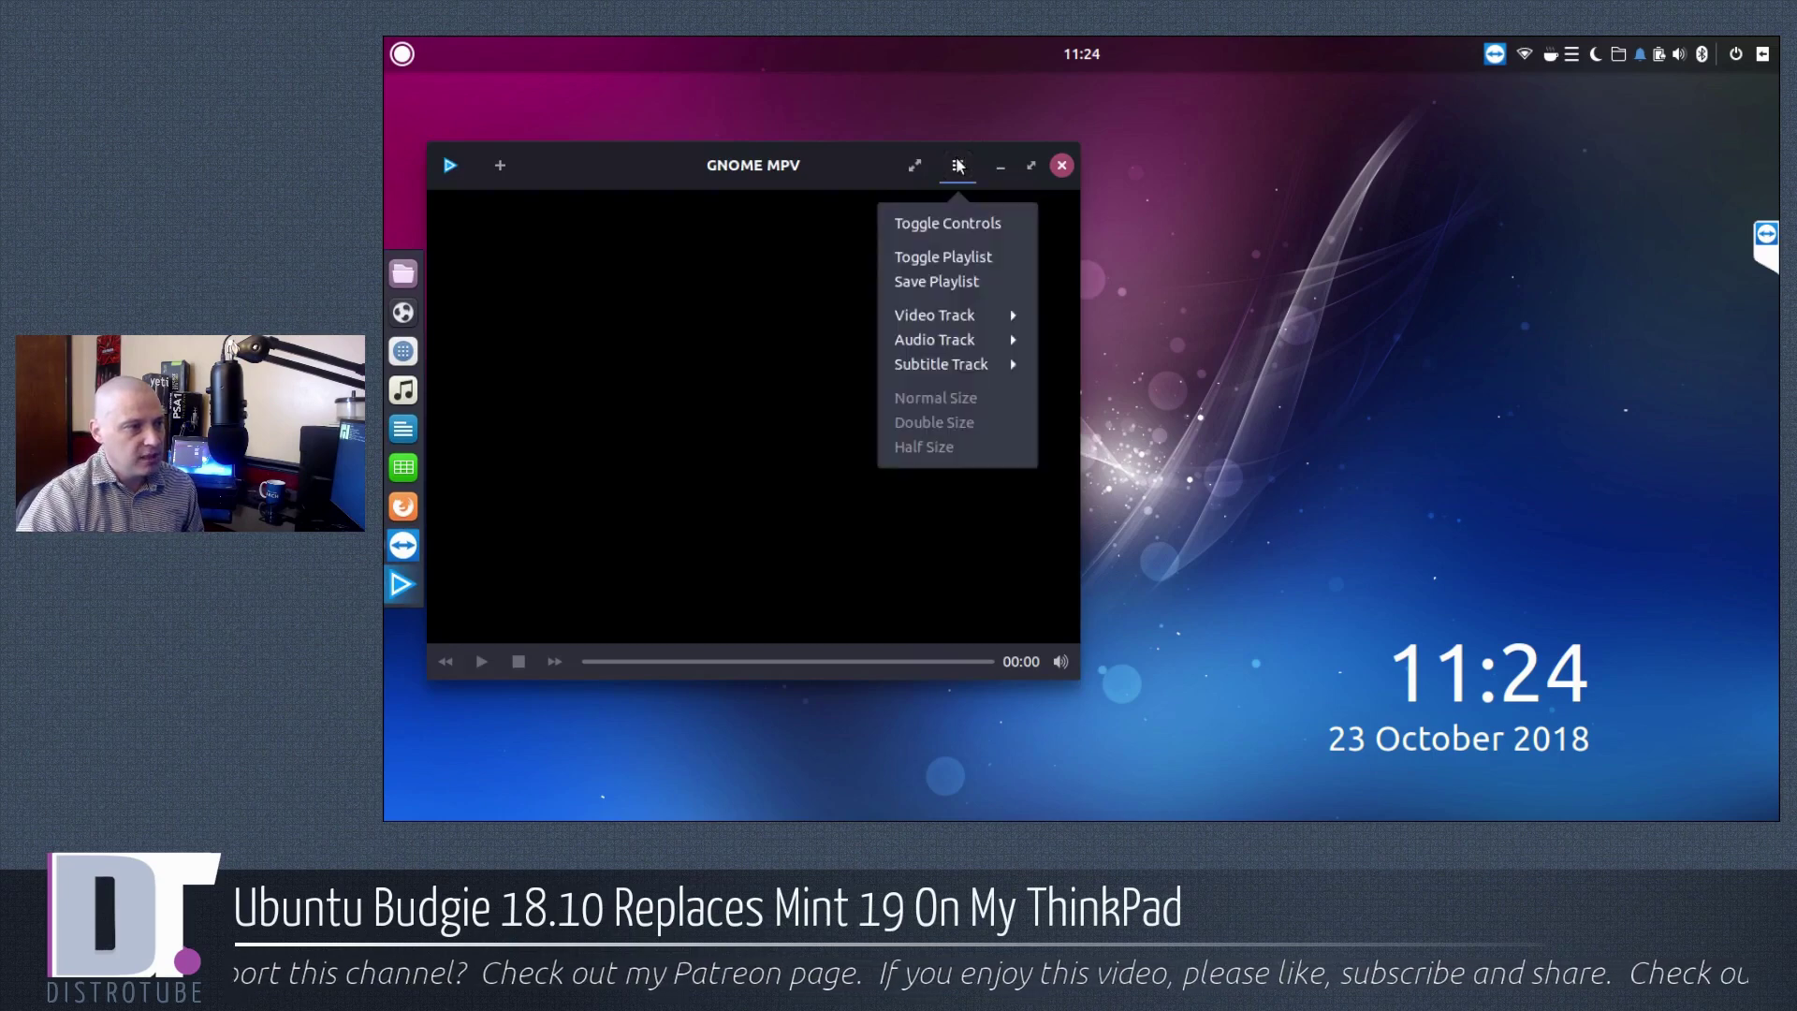
click(641, 170)
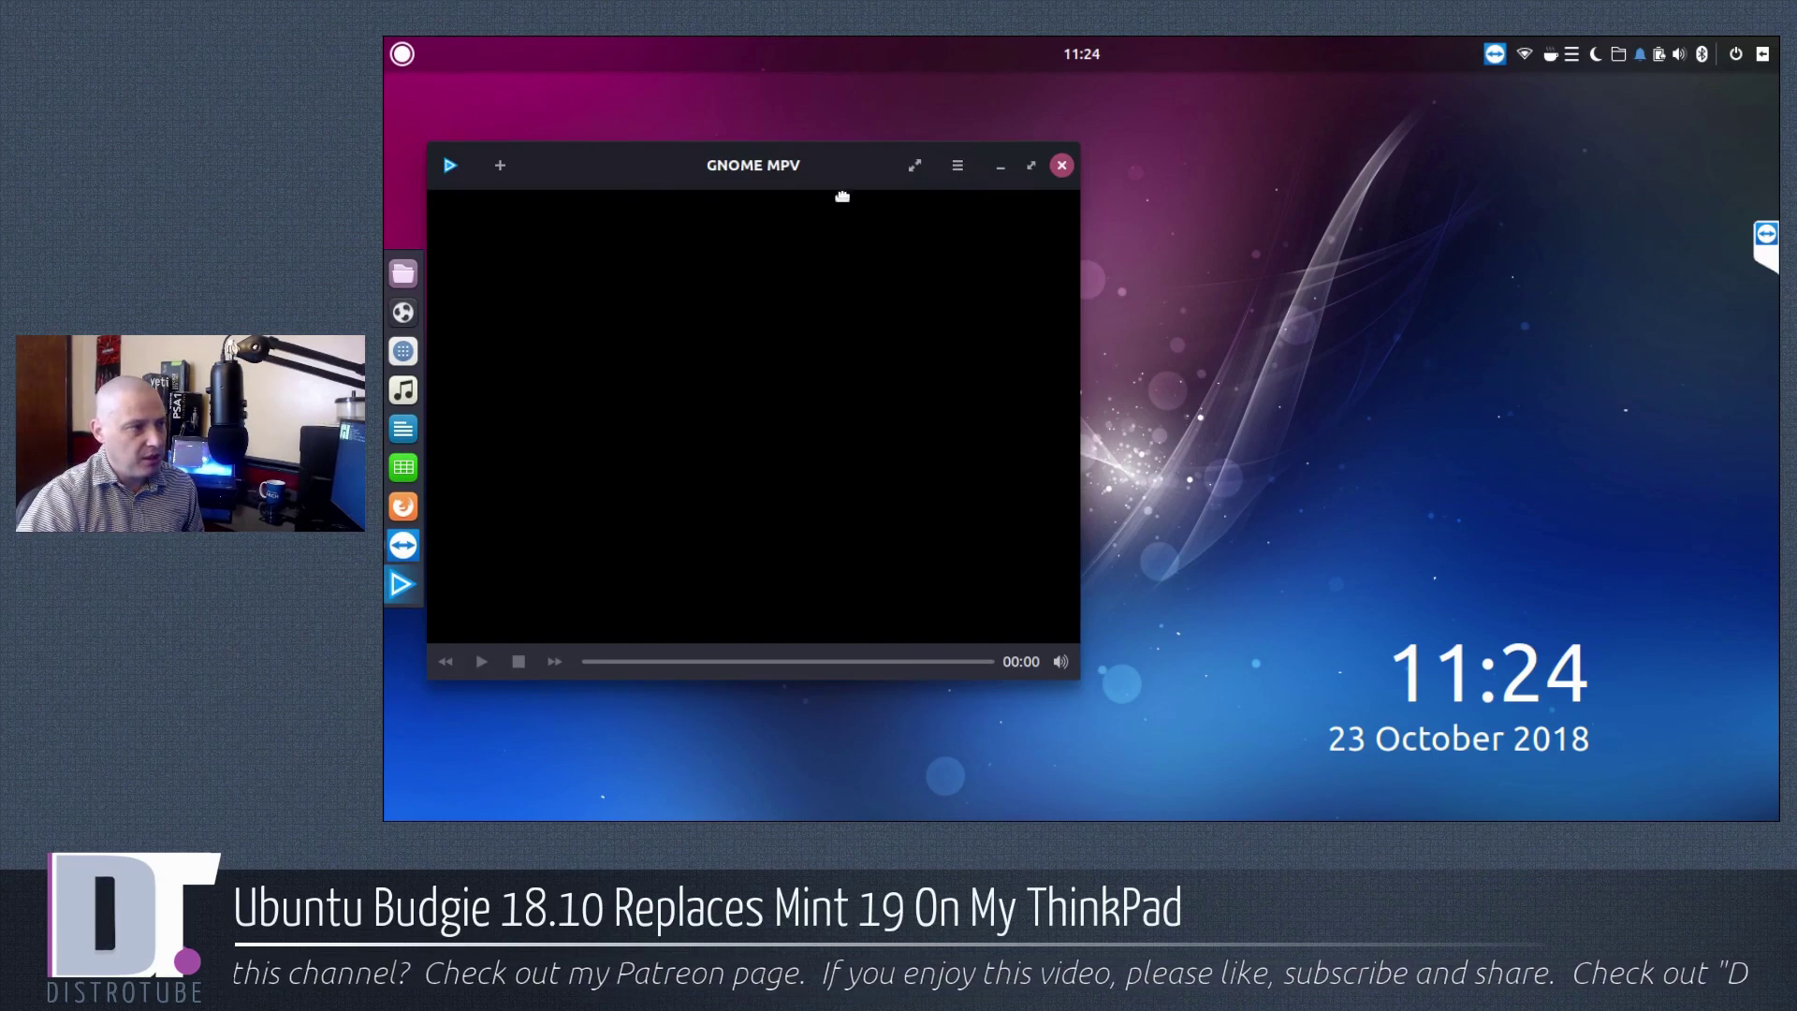
mouse_move(833, 195)
mouse_down()
mouse_move(1027, 233)
mouse_move(794, 207)
mouse_move(812, 219)
mouse_up()
View GNOME MPV's About details showing version 0.14, close the player, and reopen the application menu.
click(828, 222)
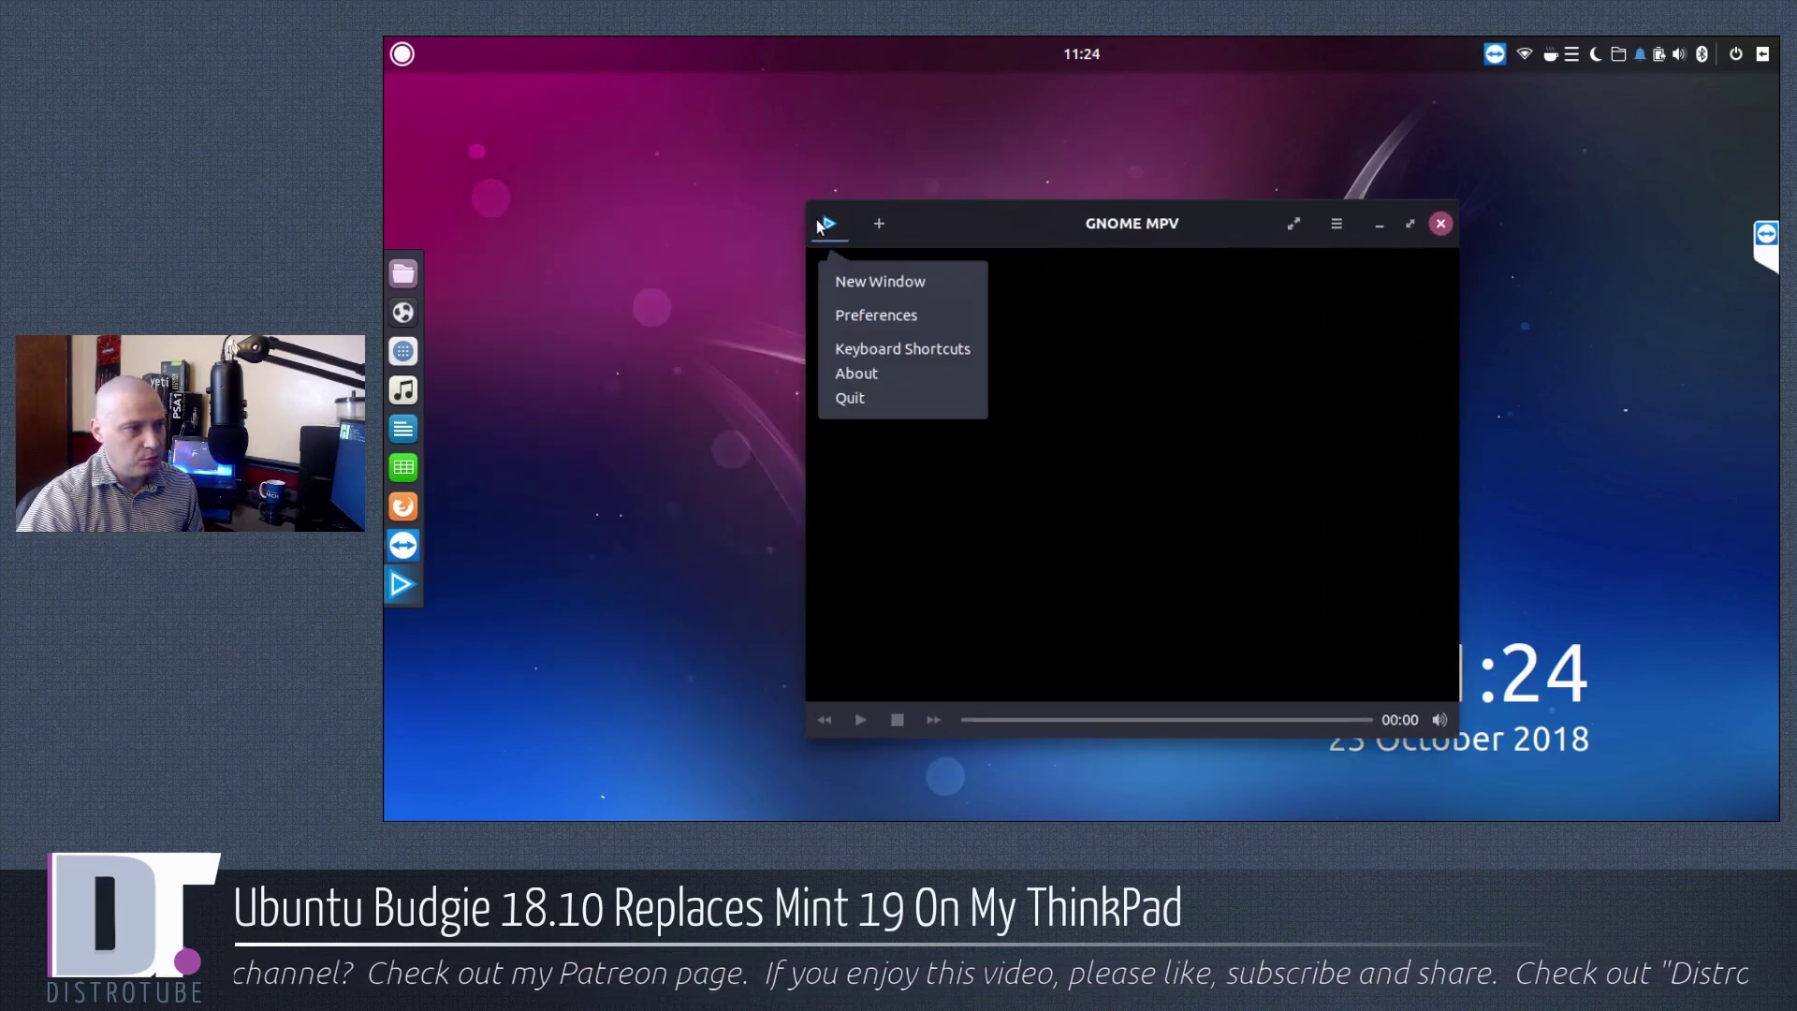
click(931, 378)
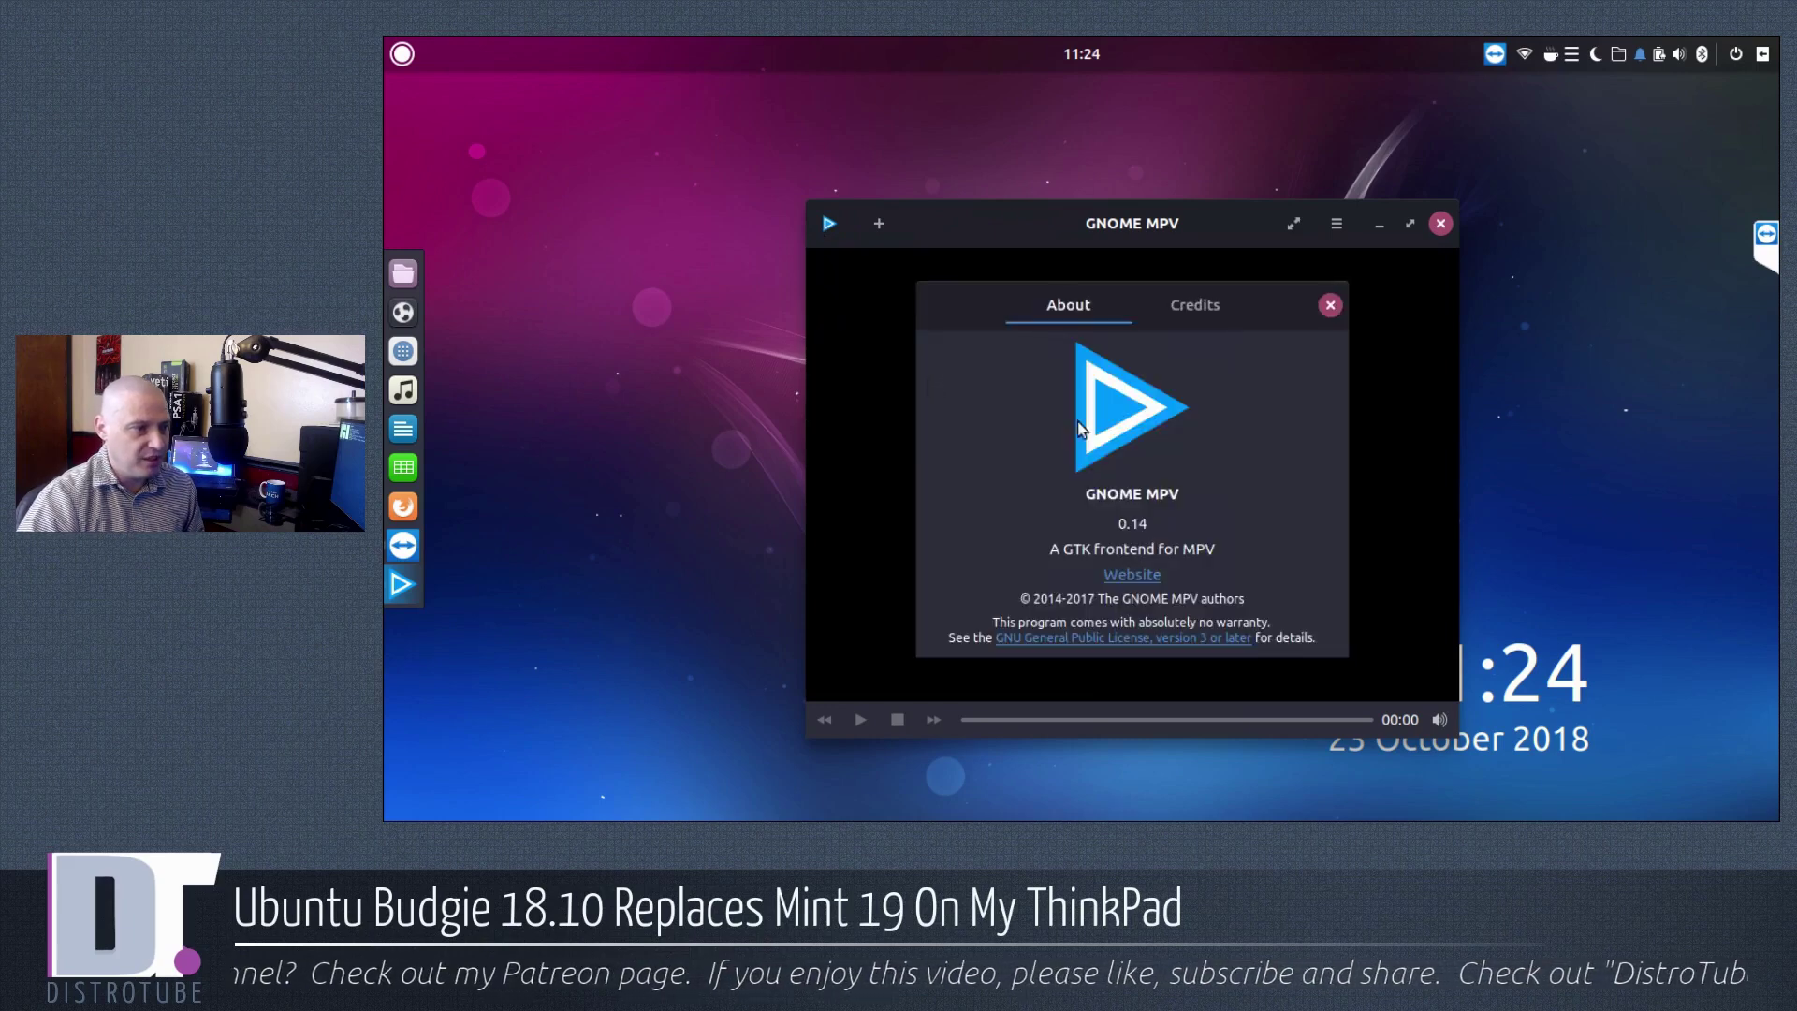
click(1330, 306)
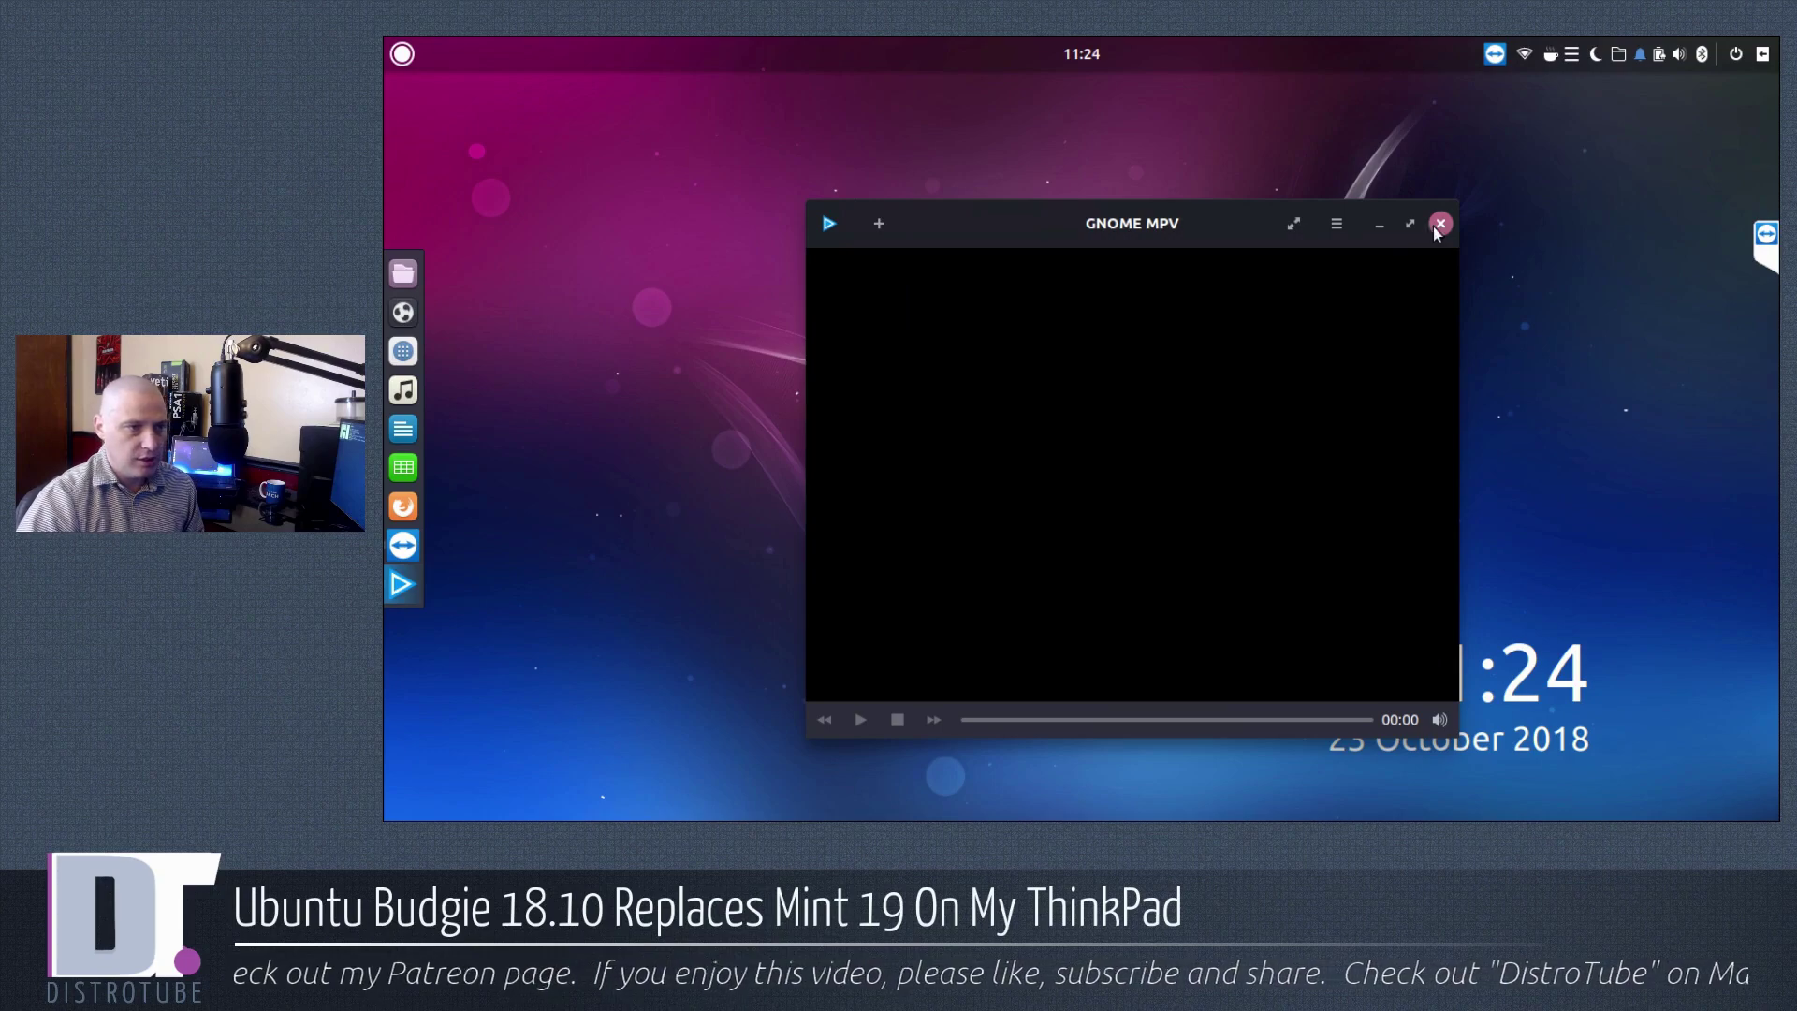
click(1440, 223)
click(402, 54)
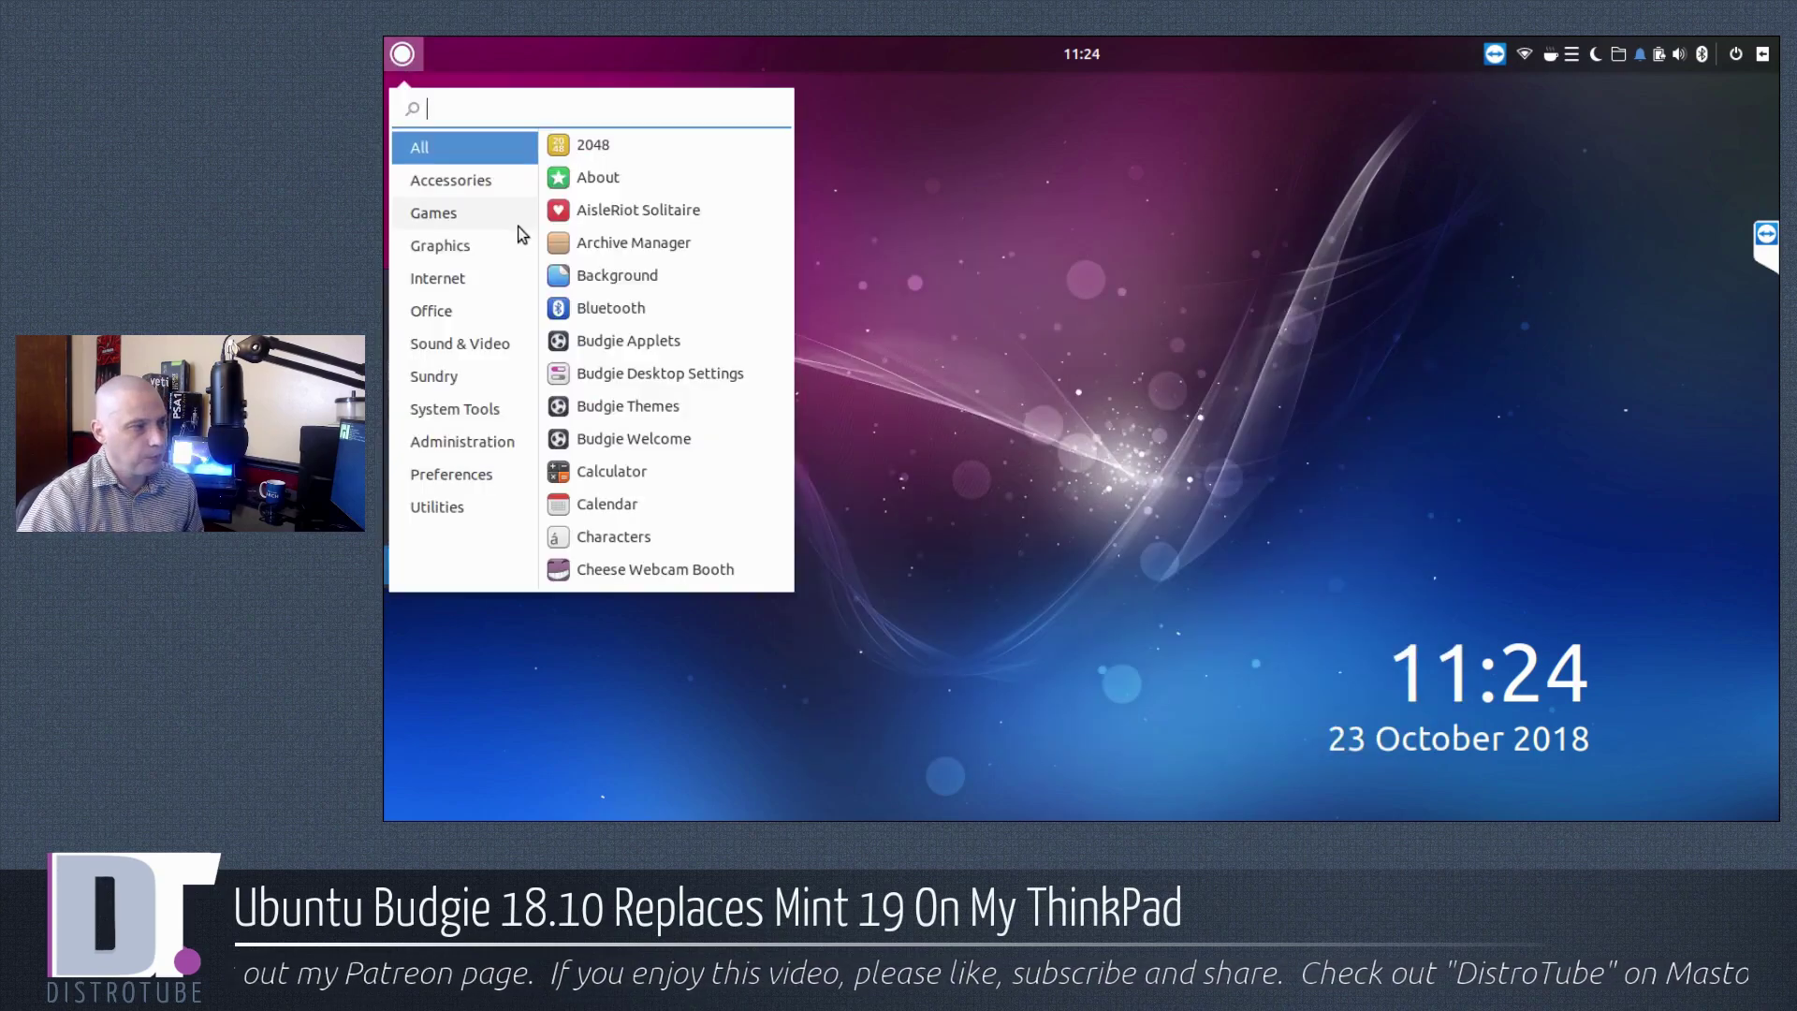
click(496, 344)
click(682, 215)
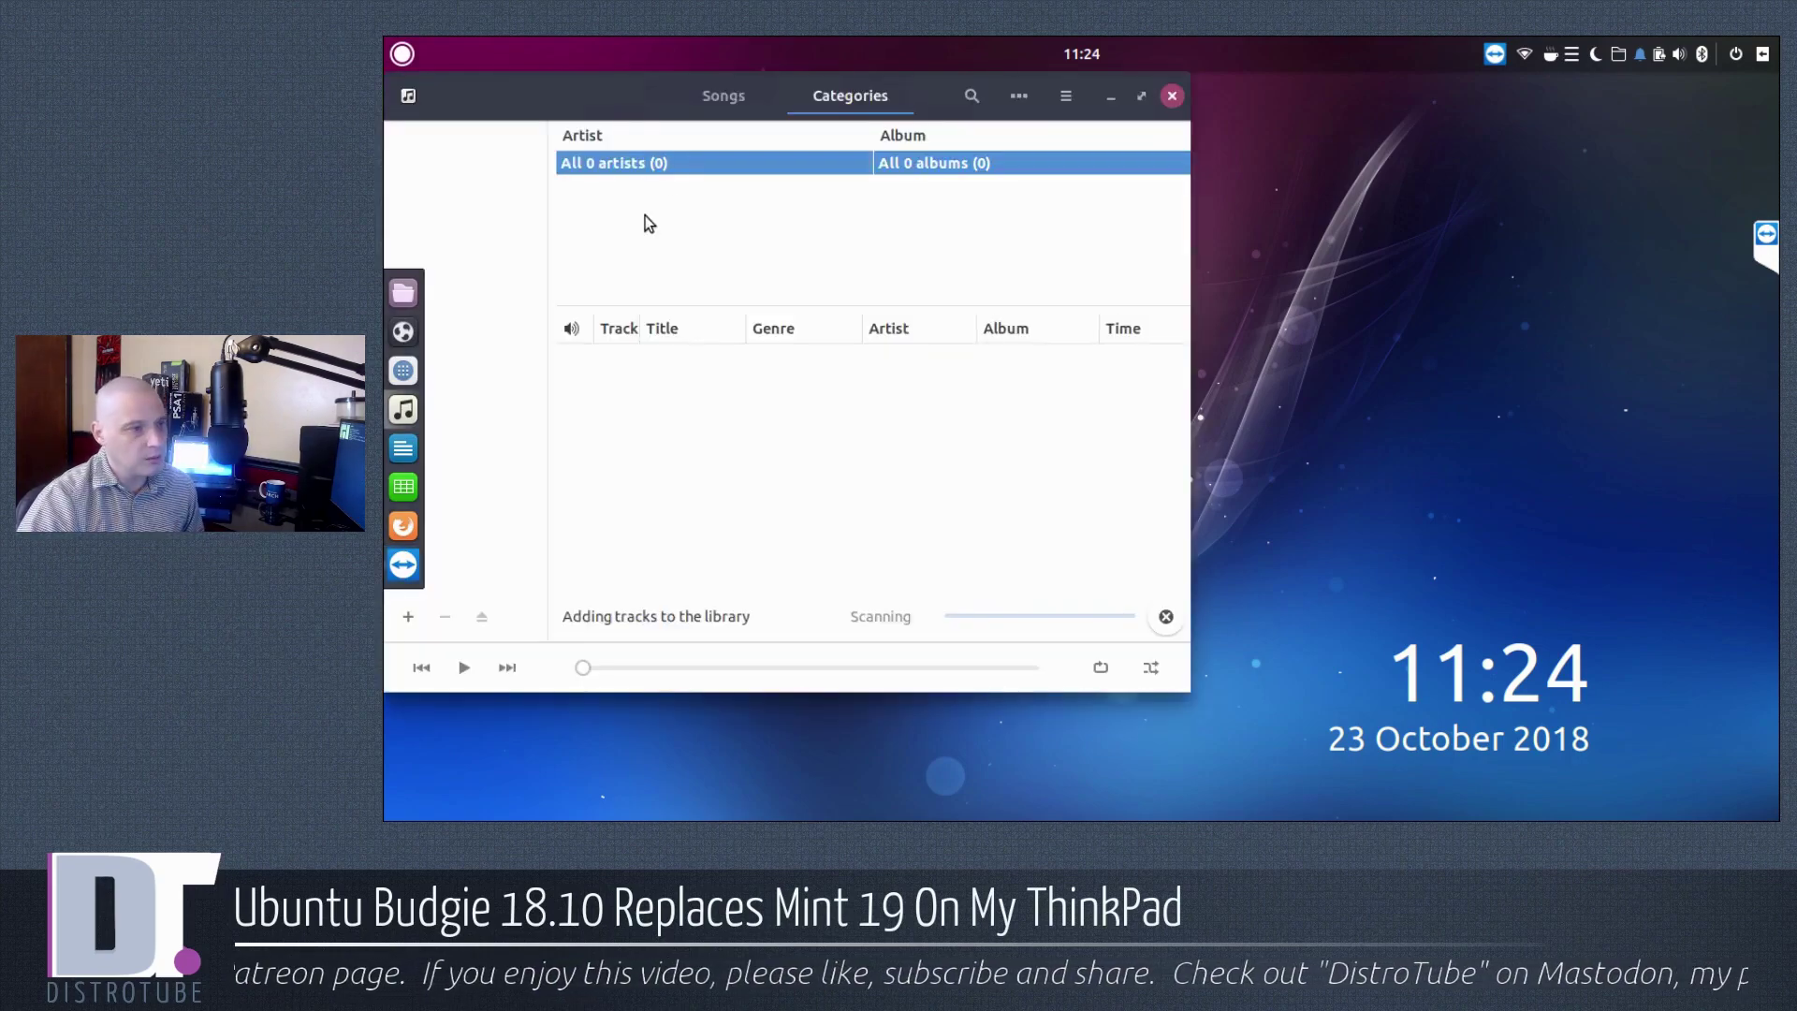
click(408, 95)
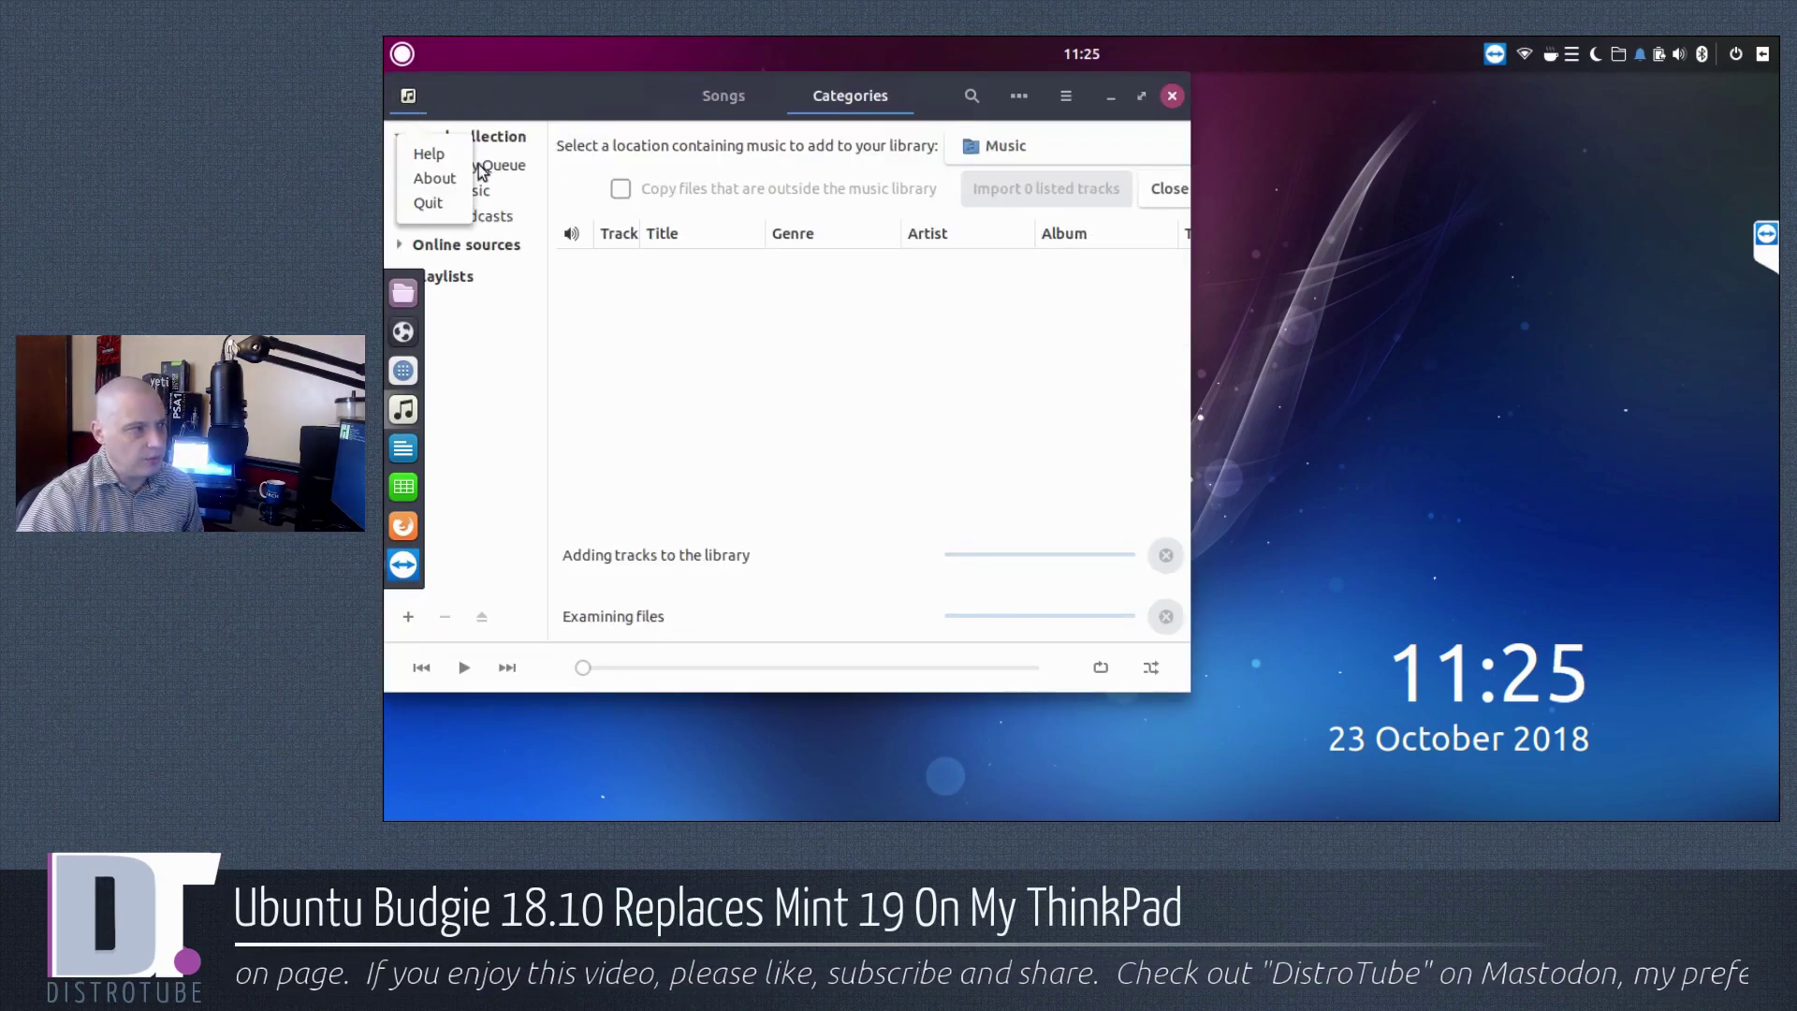
click(434, 180)
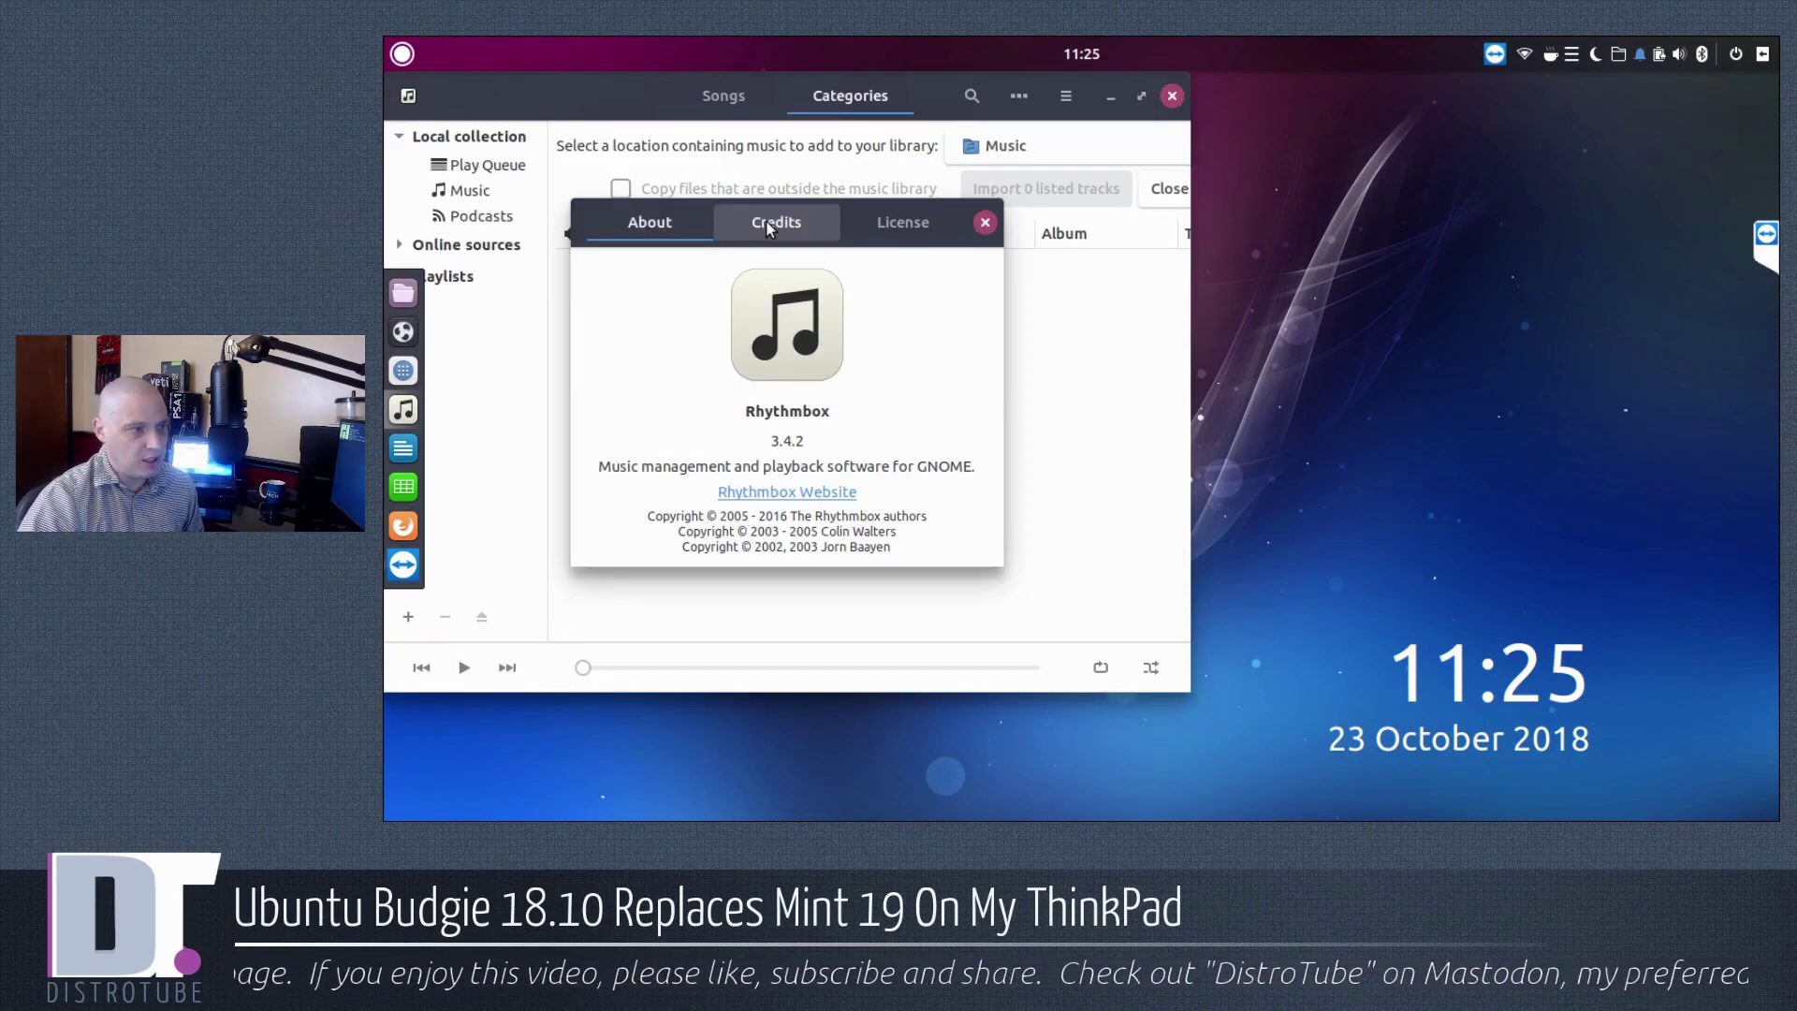
click(988, 225)
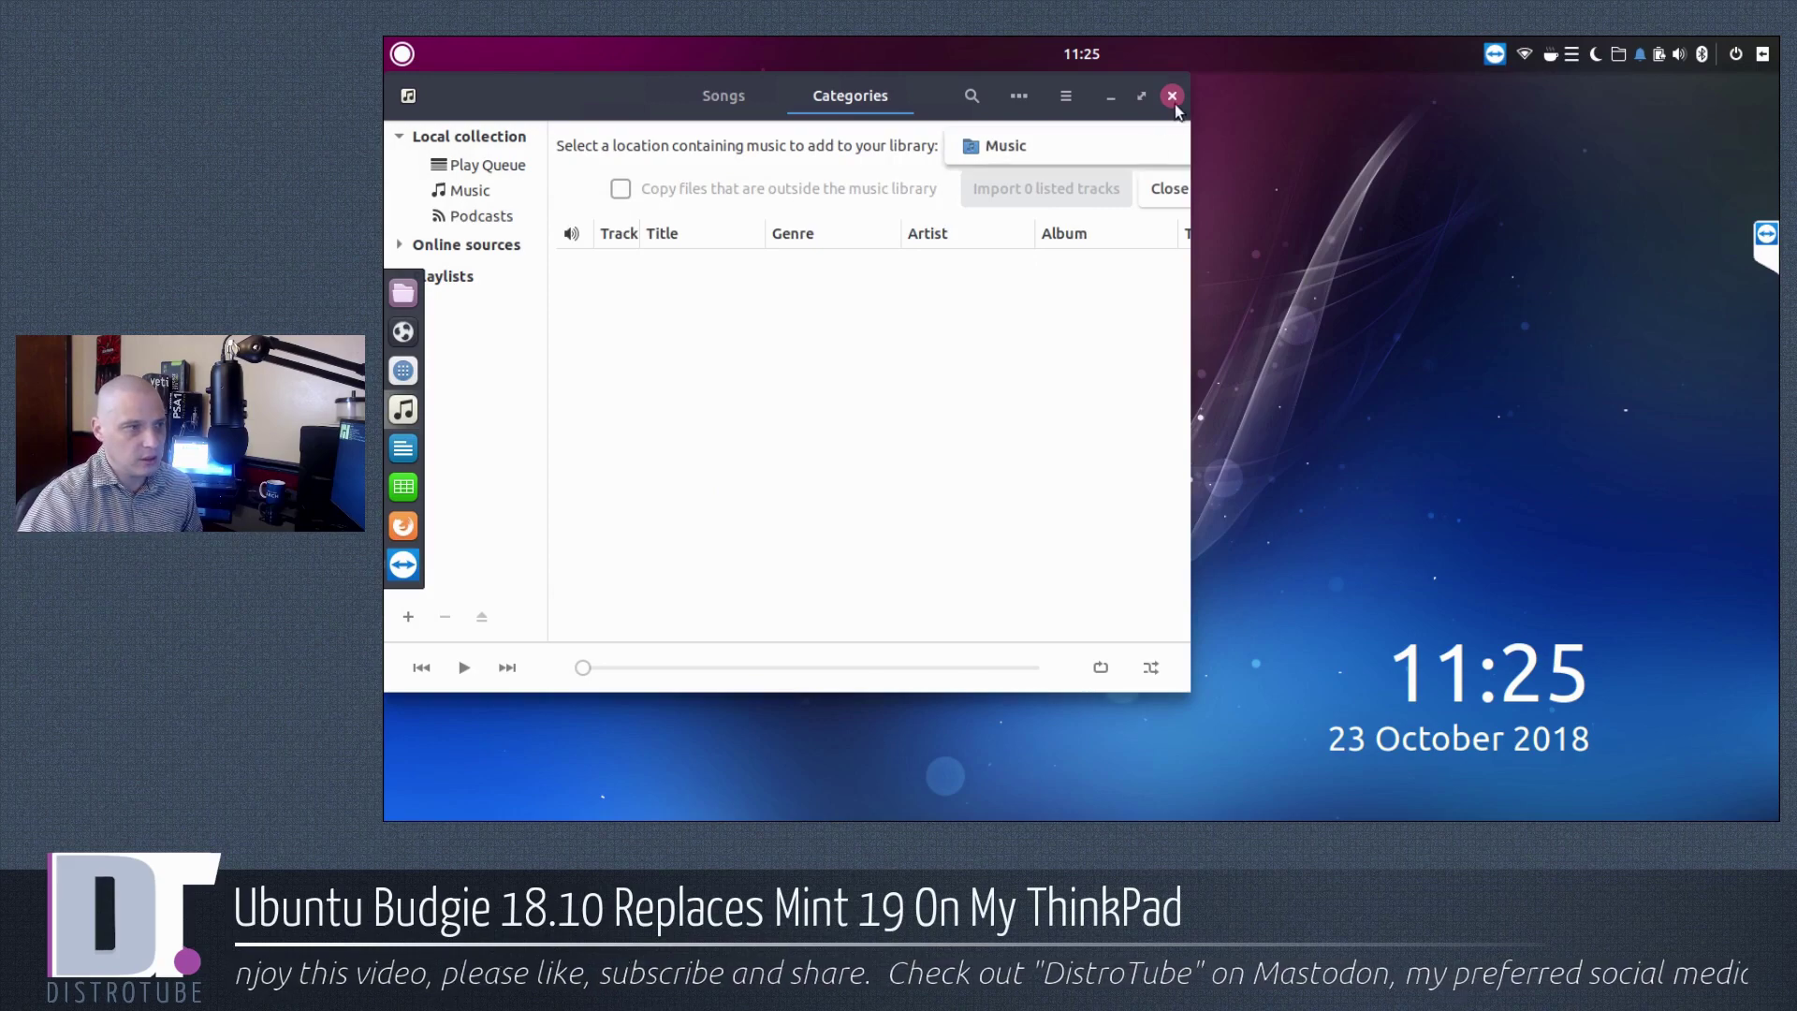
click(1173, 96)
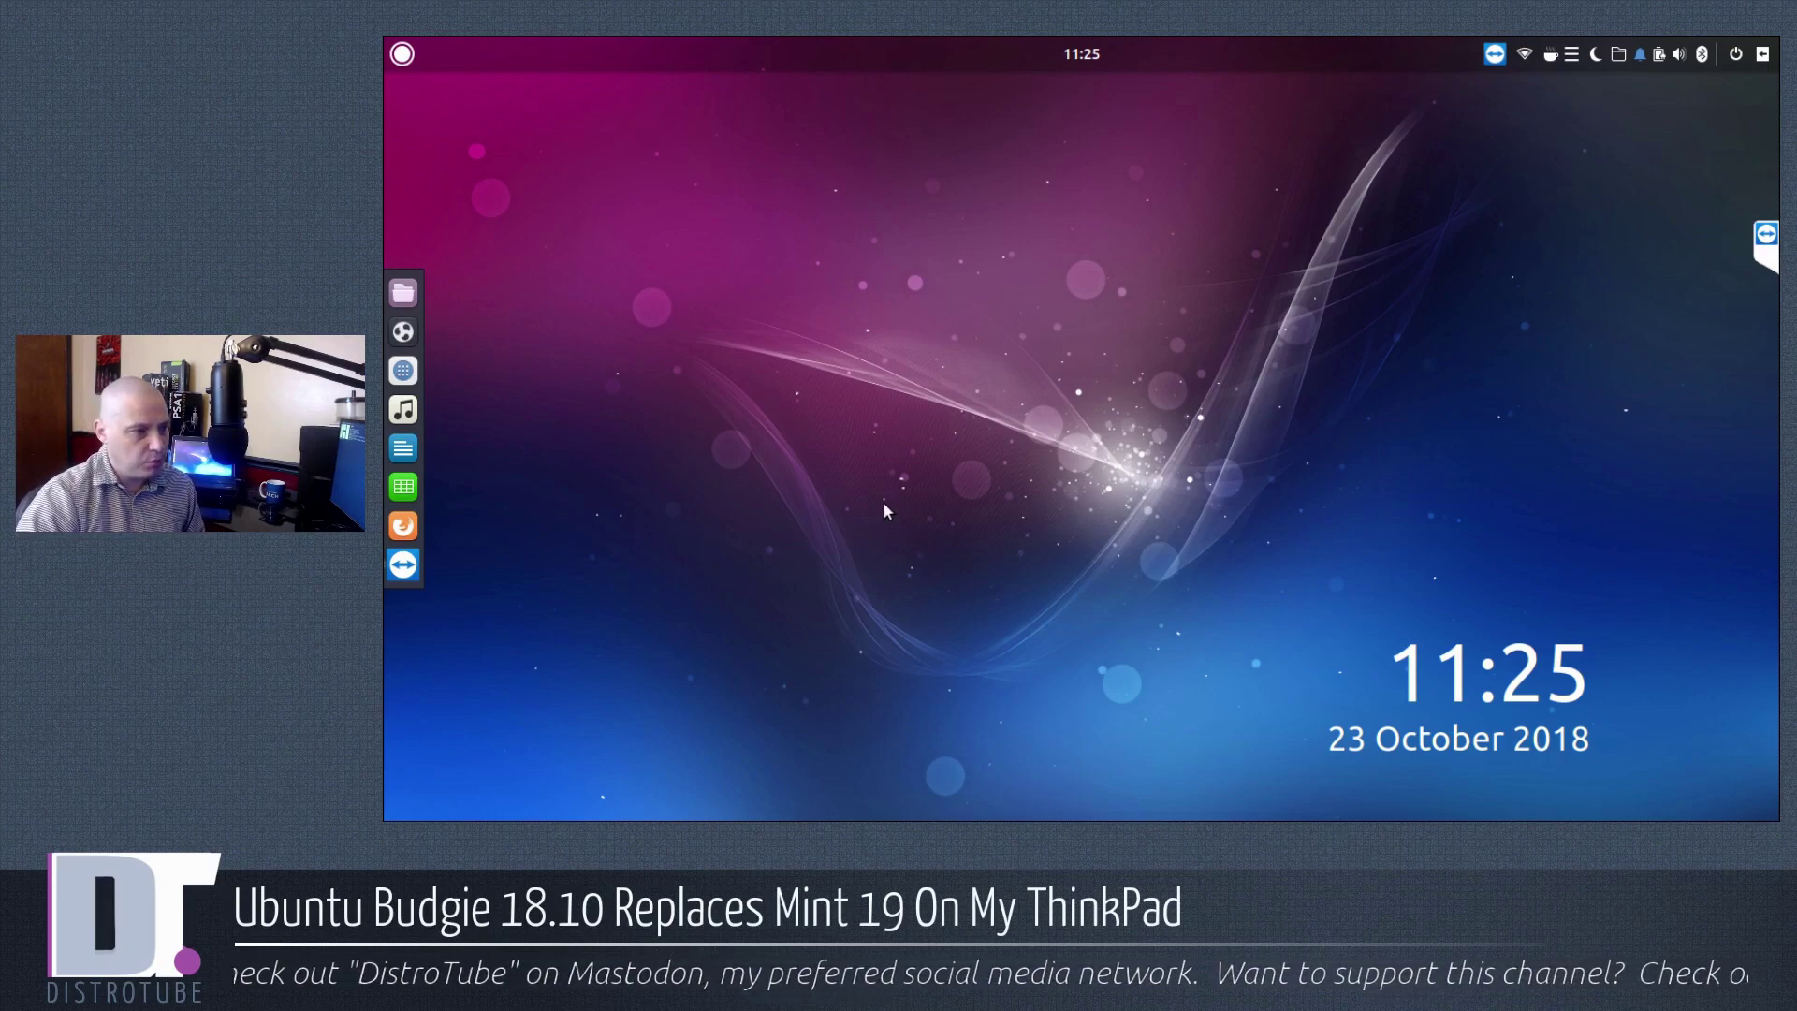
click(404, 62)
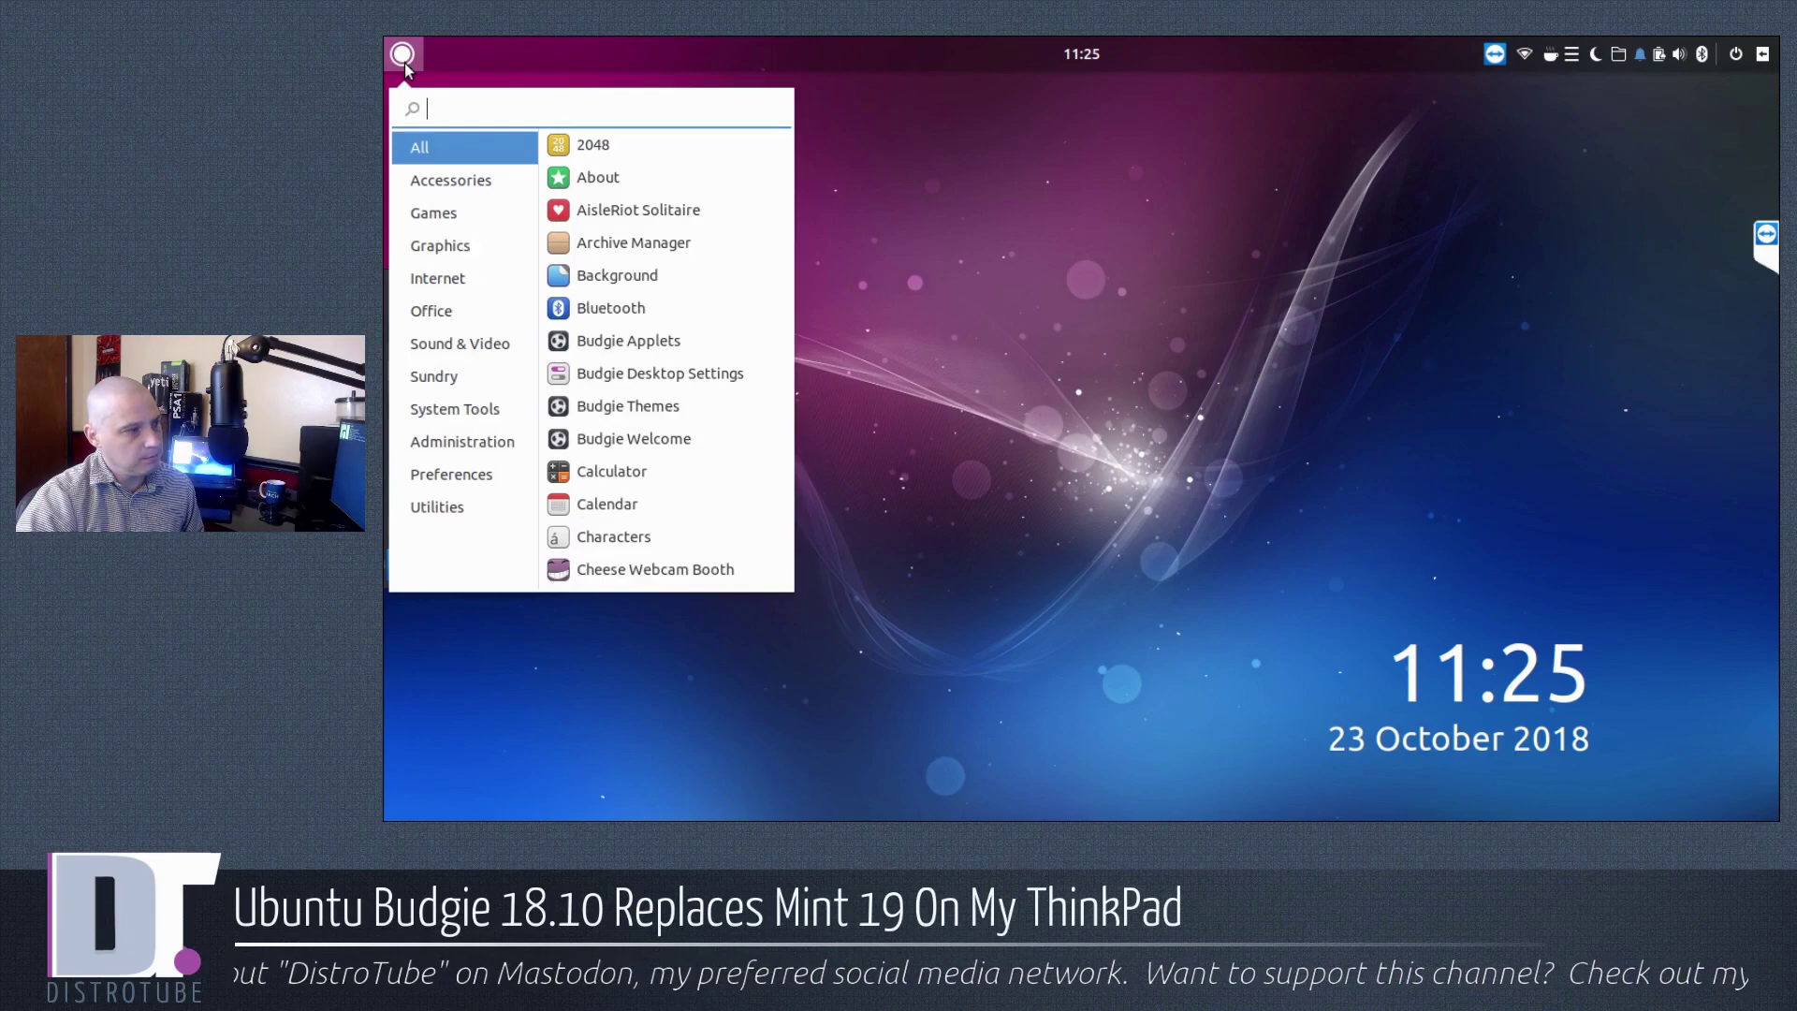
Browse the Sundry and System Tools apps, then open the Caffeine applet with Caffeine Mode off.
click(475, 378)
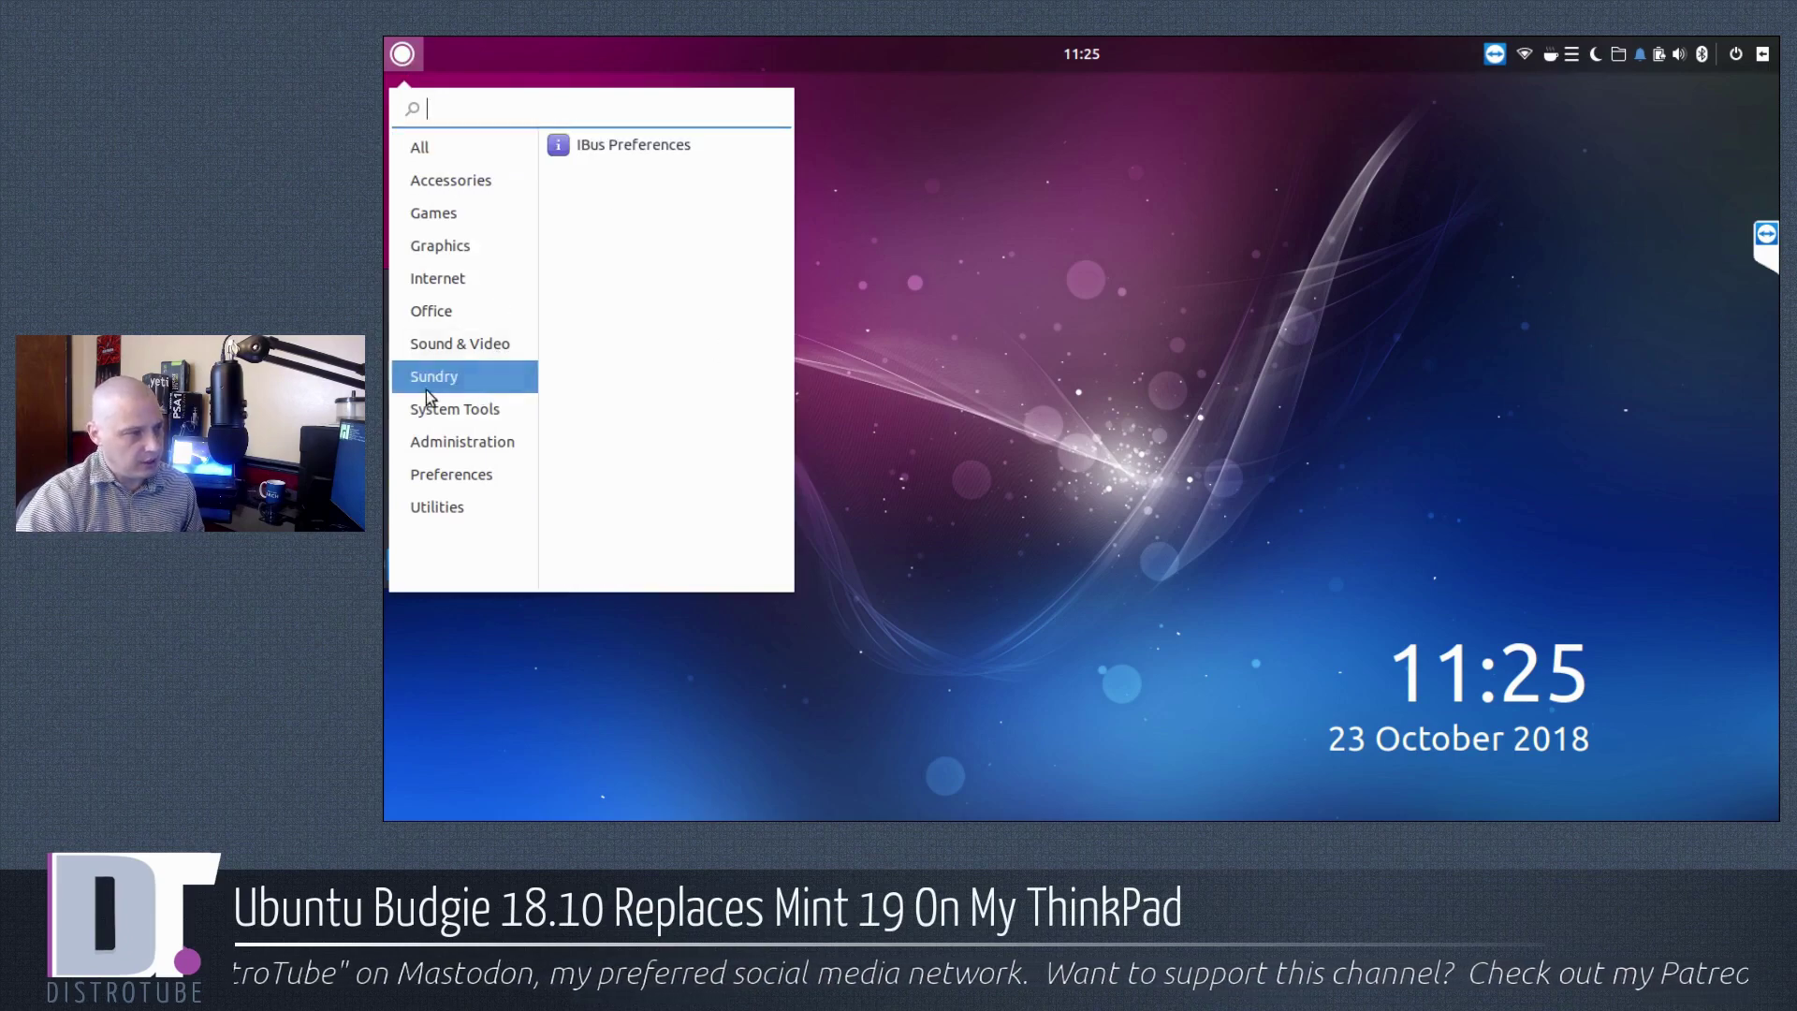
click(472, 409)
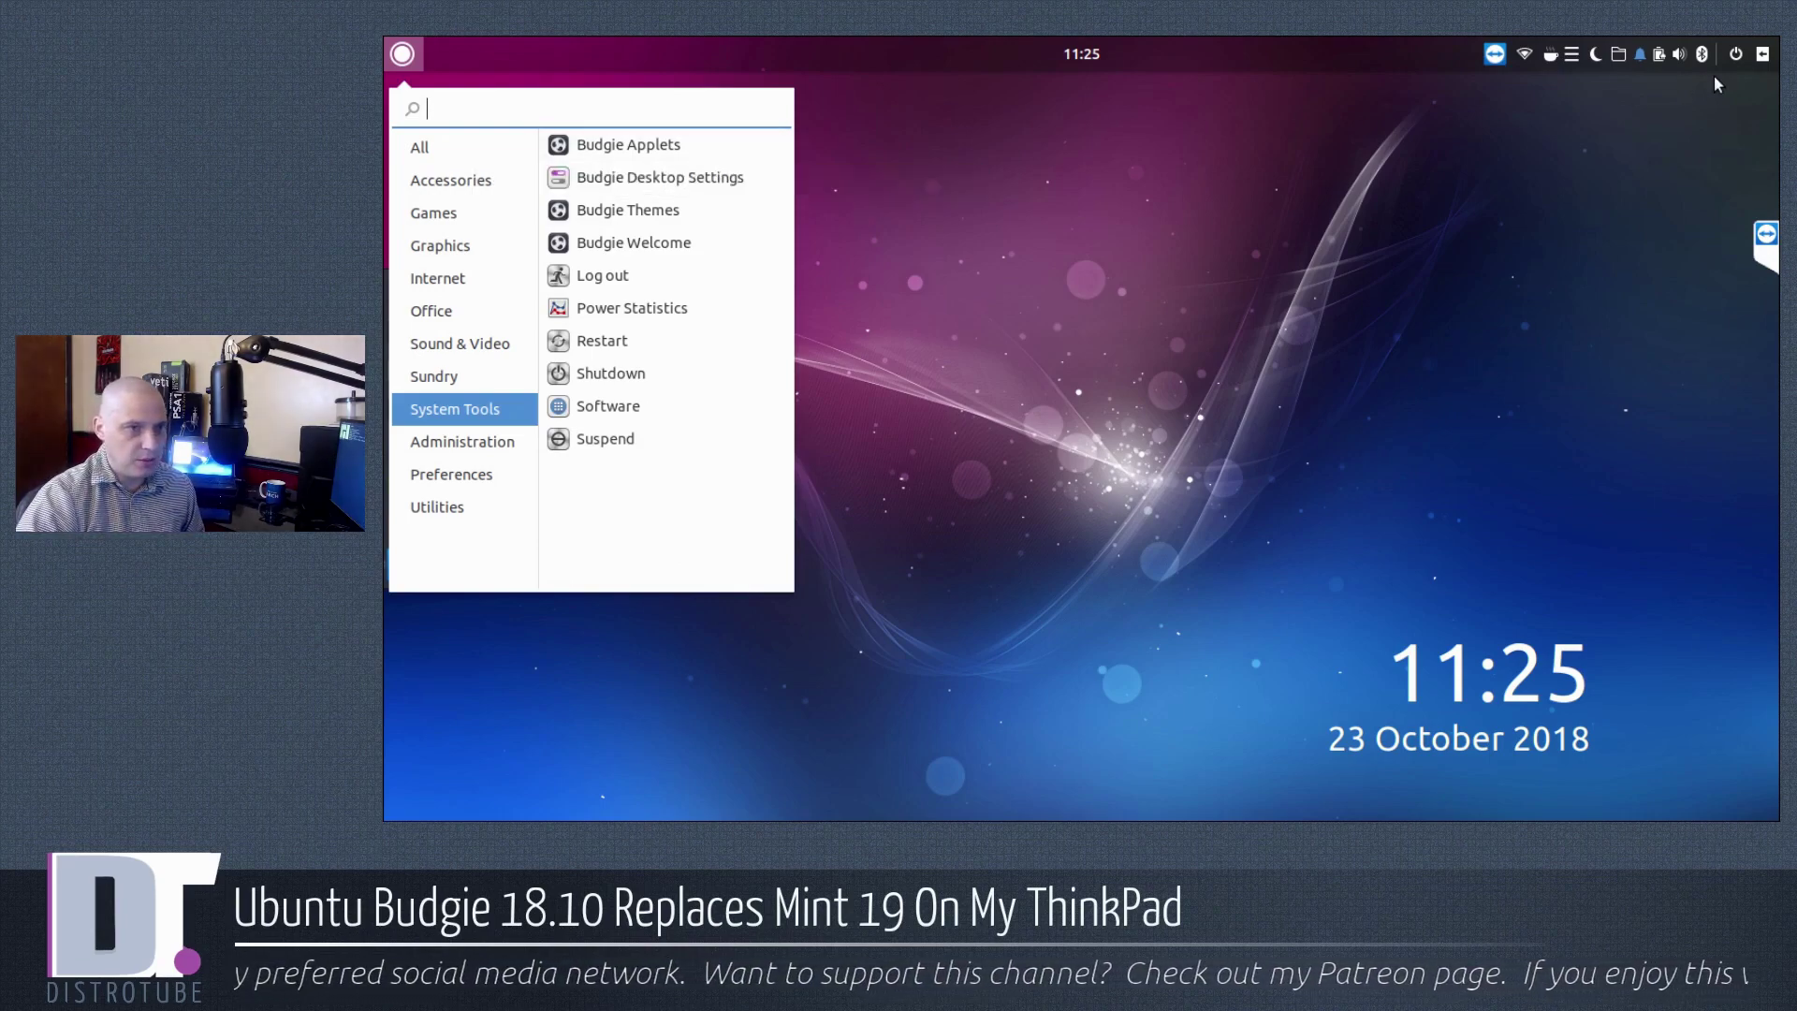
click(1549, 54)
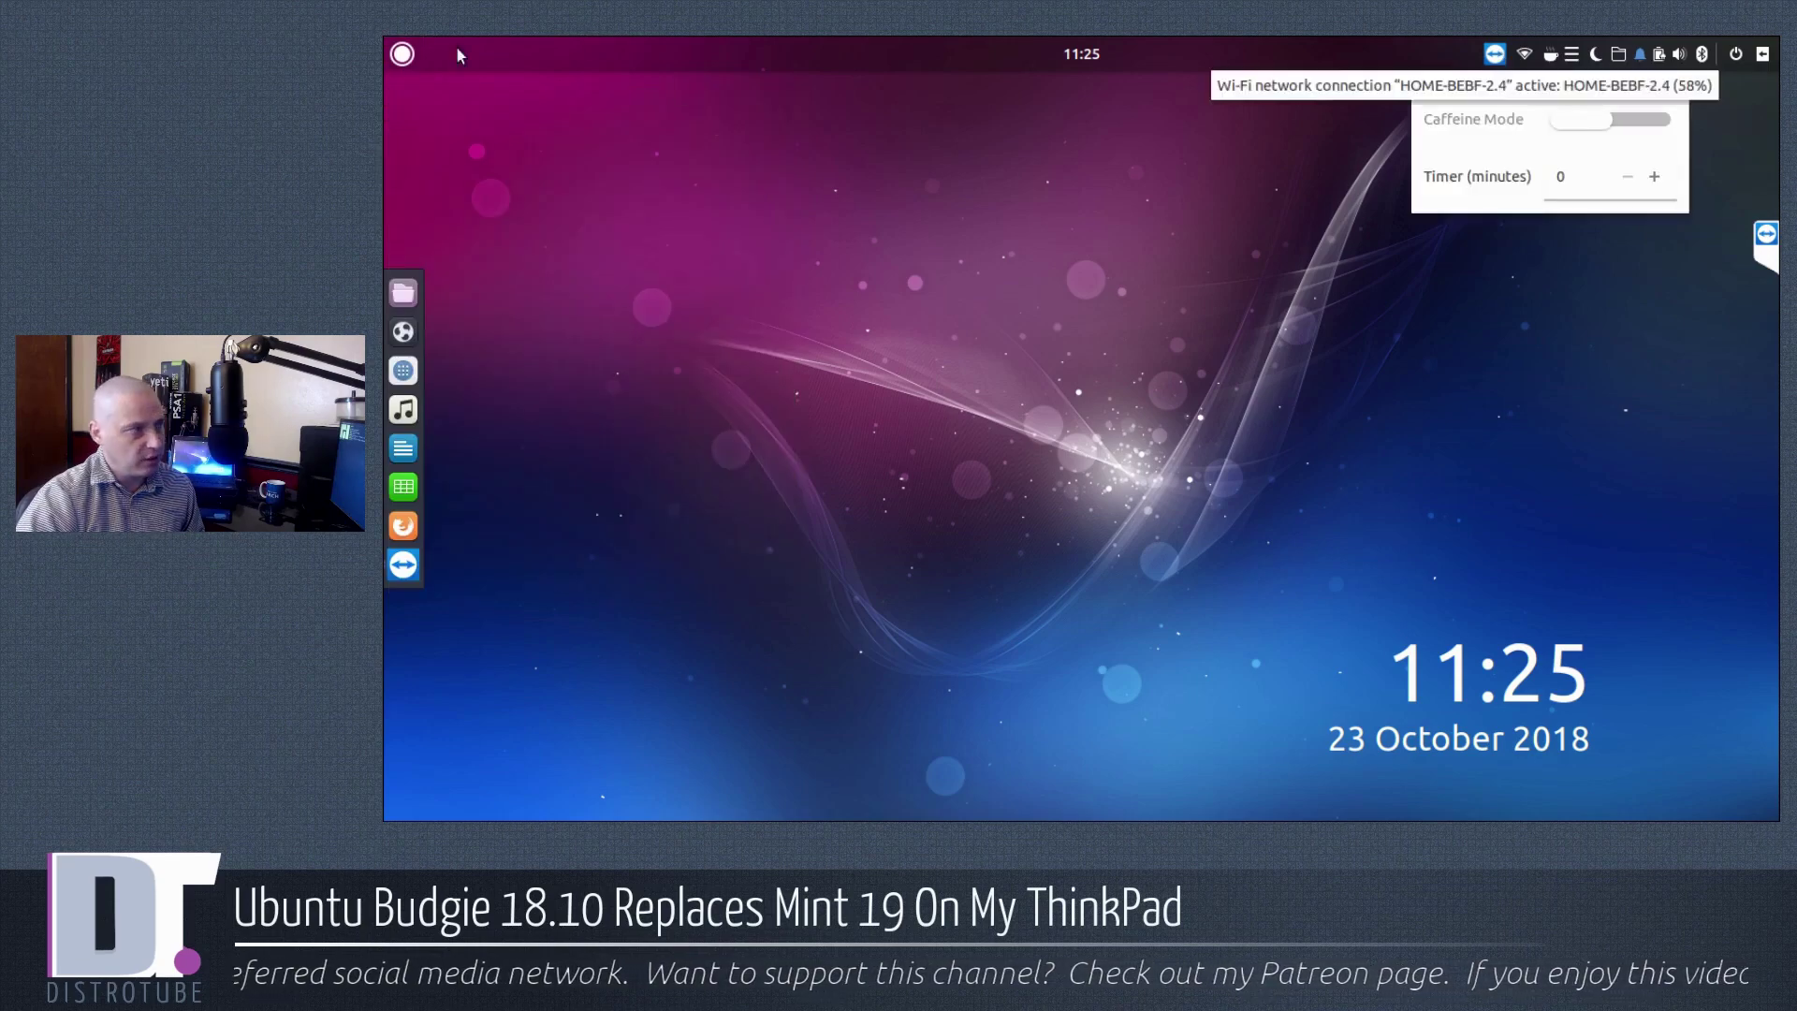
Check the Caffeine mode and timer settings, then the QuickNote scratch pad.
click(402, 54)
key(Escape)
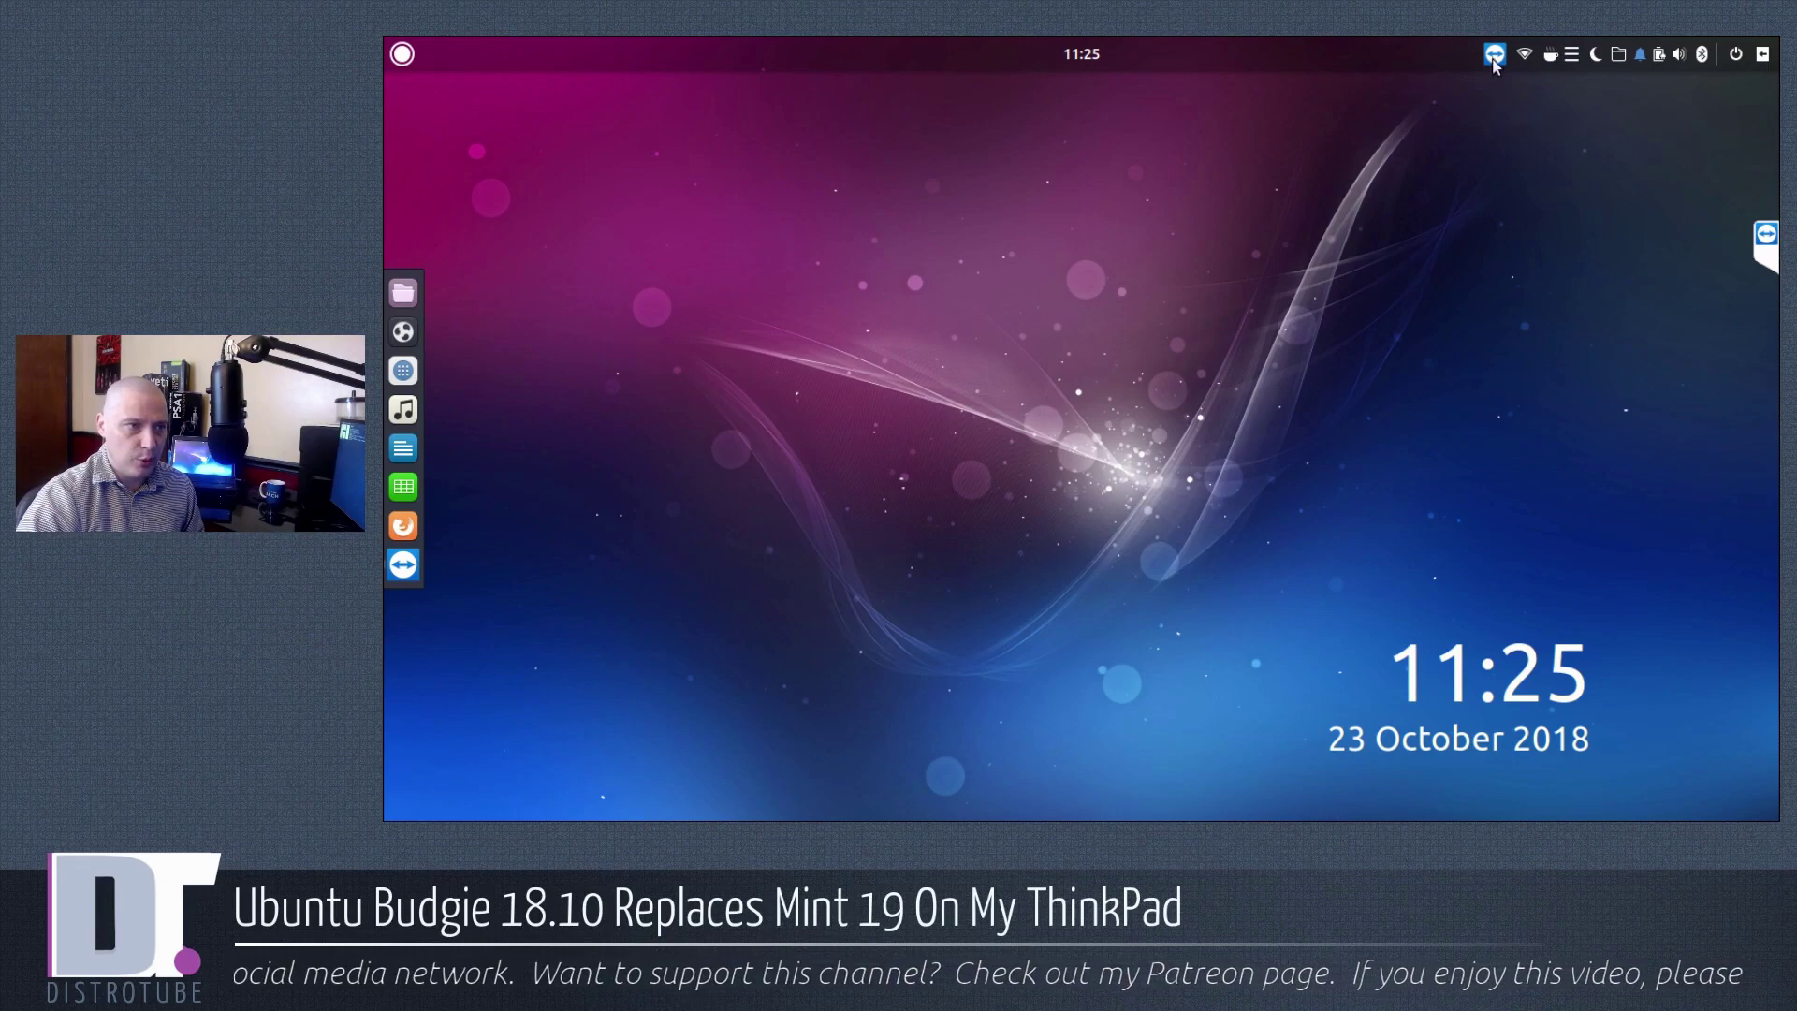
click(1551, 56)
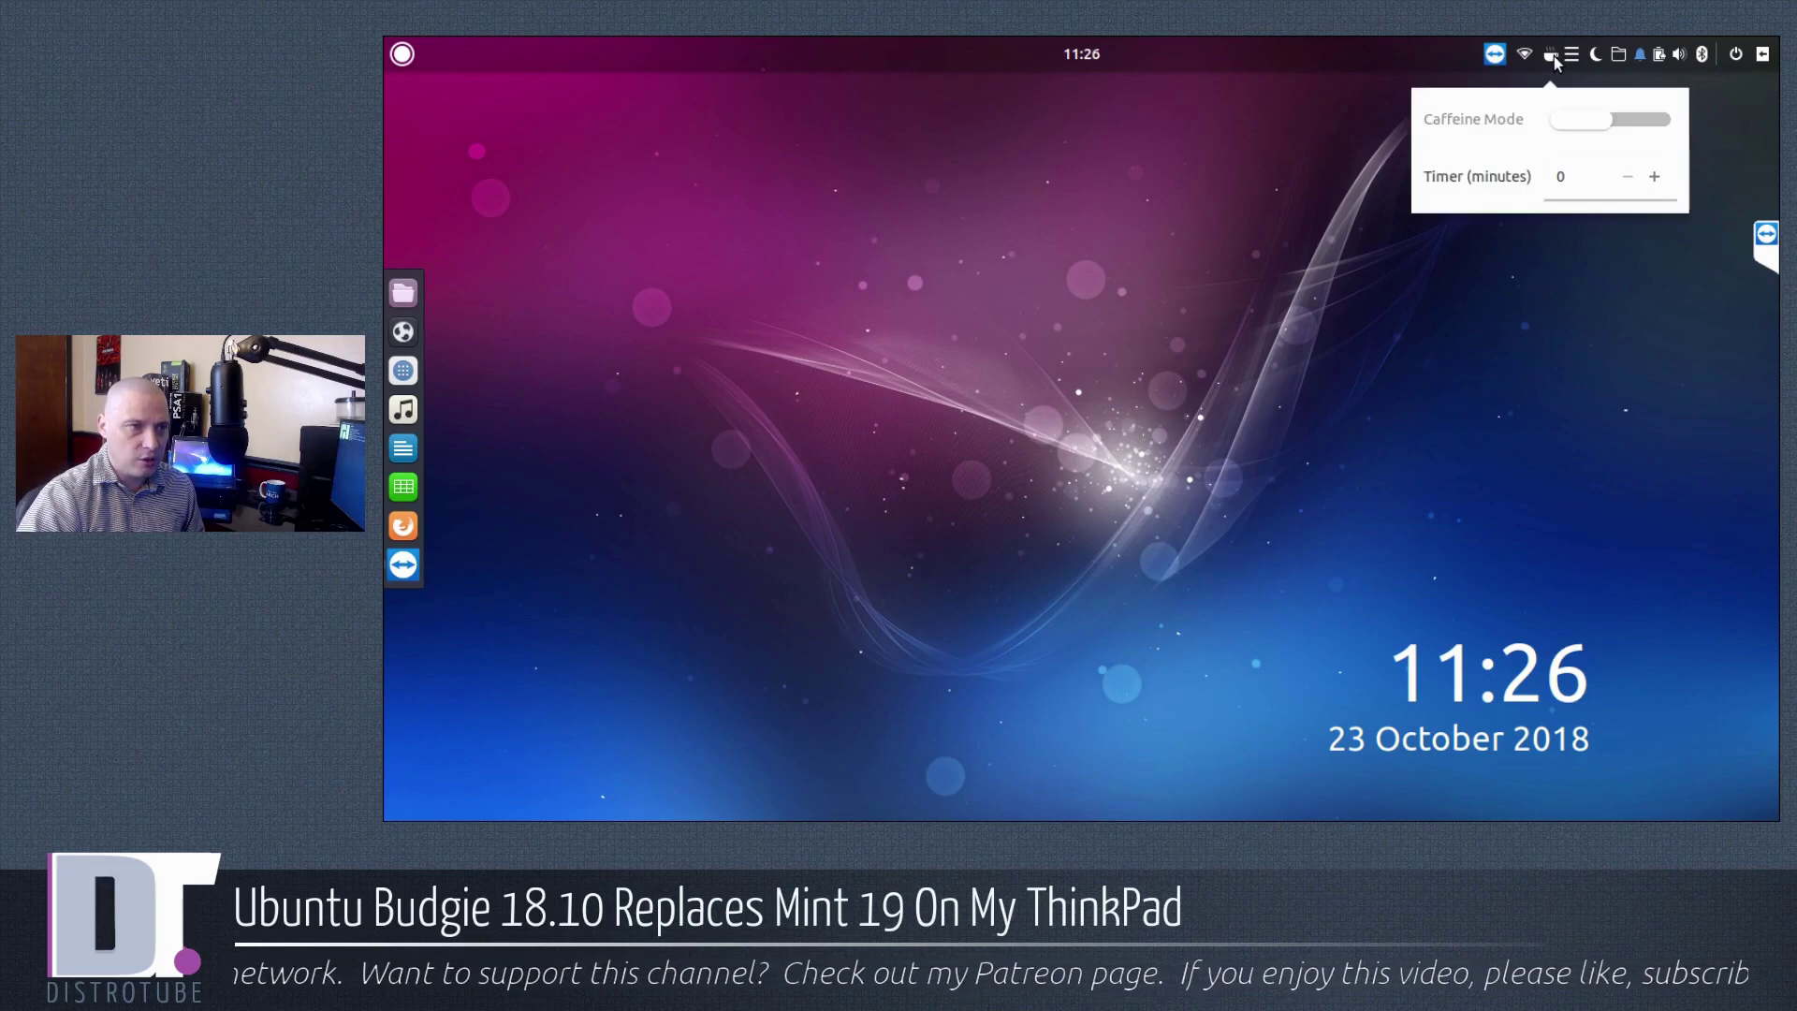
click(1553, 56)
click(1572, 58)
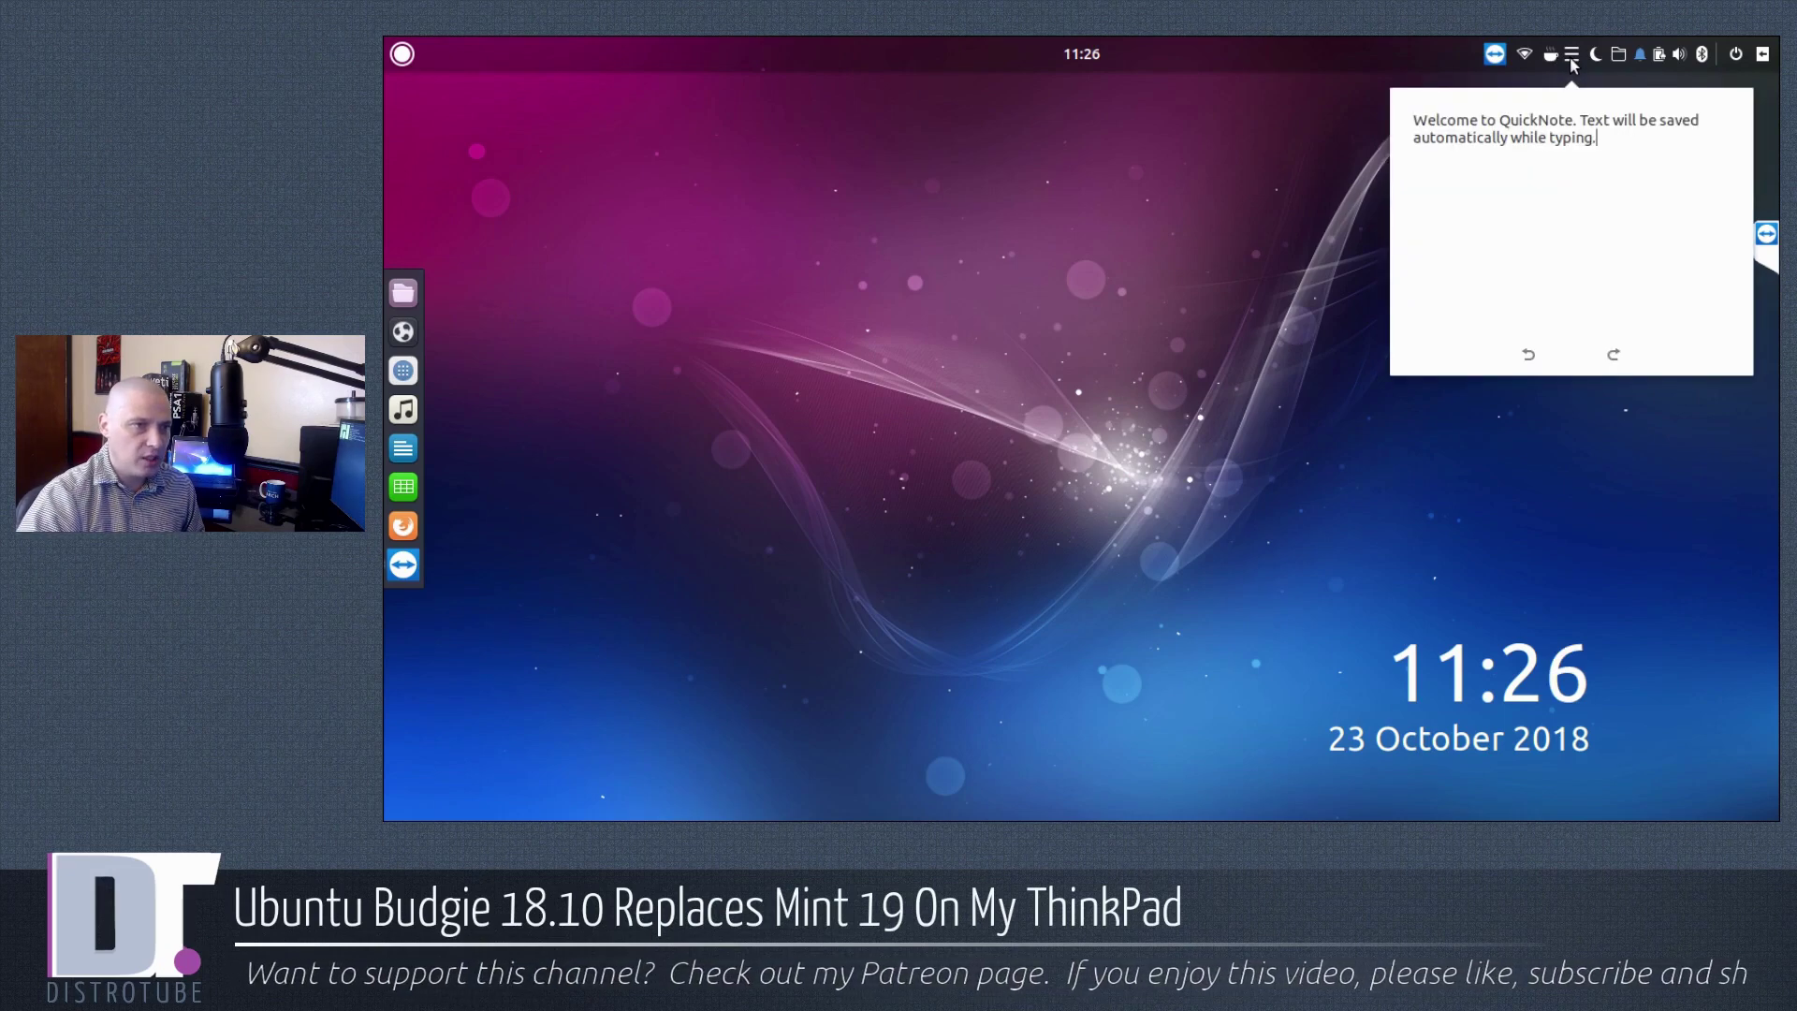
click(1593, 58)
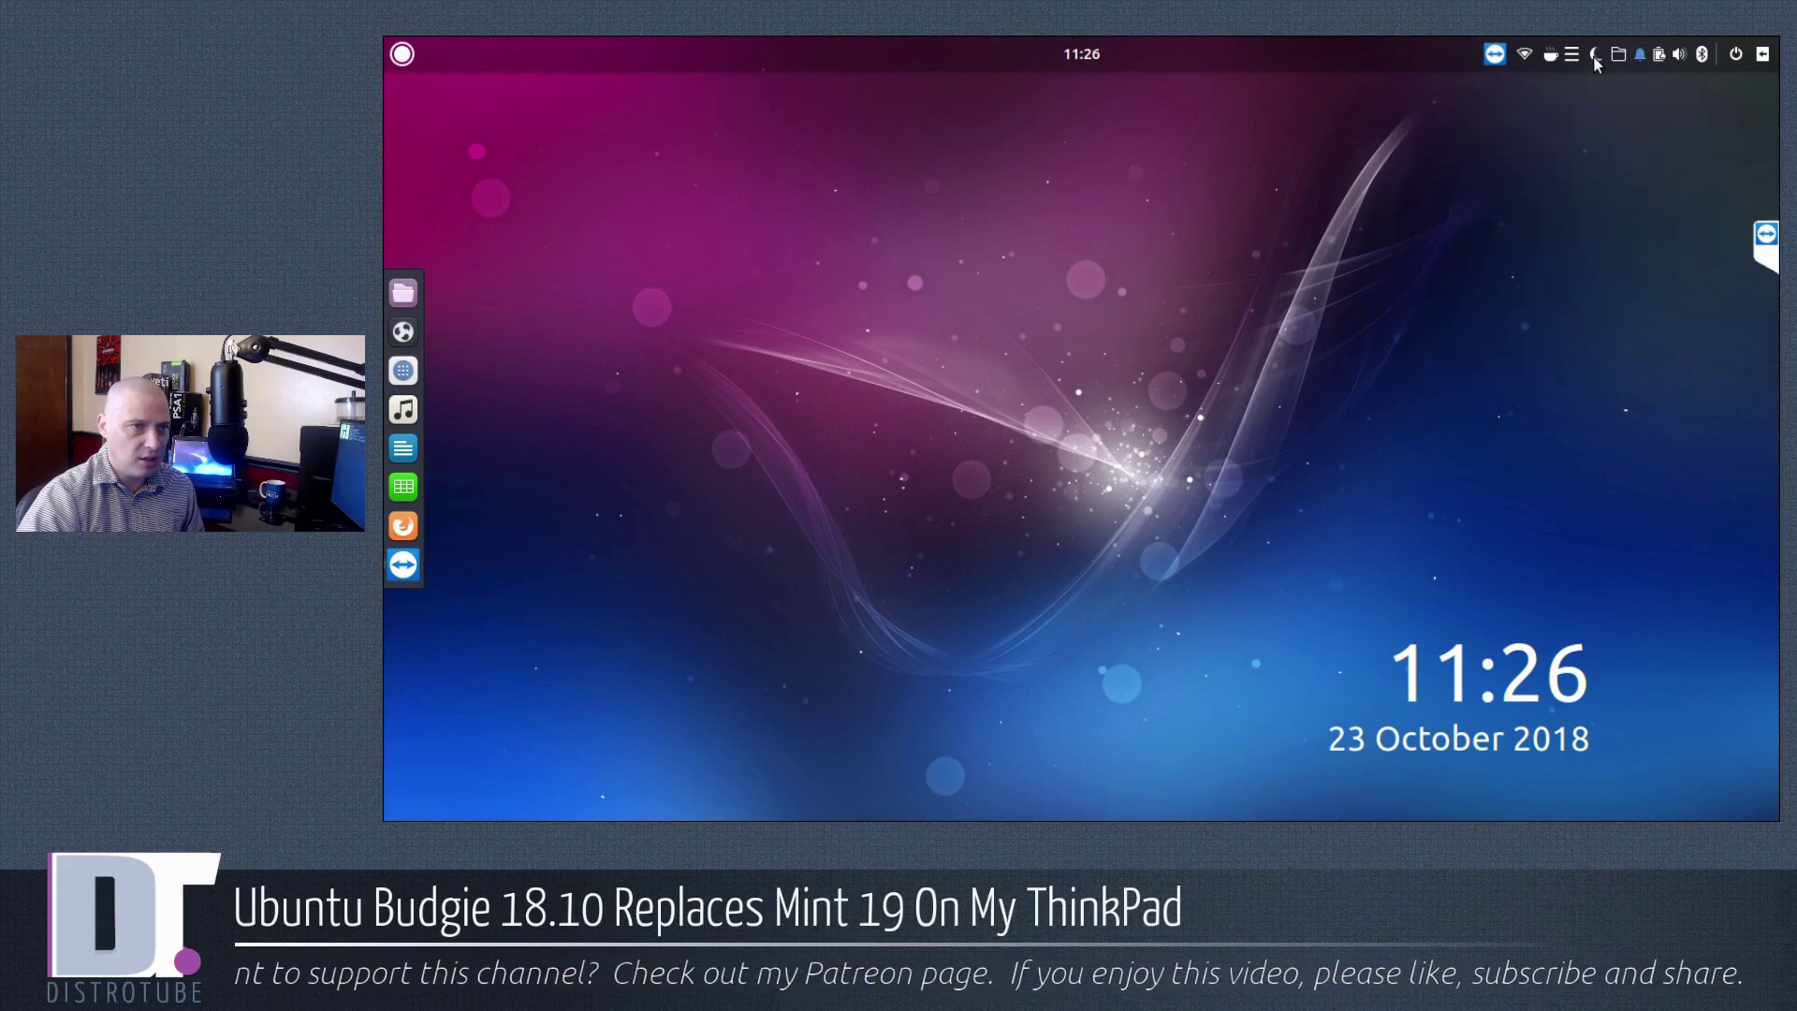
Look at Night Light settings and the empty Places list, then show the session power options.
click(1595, 58)
click(1615, 57)
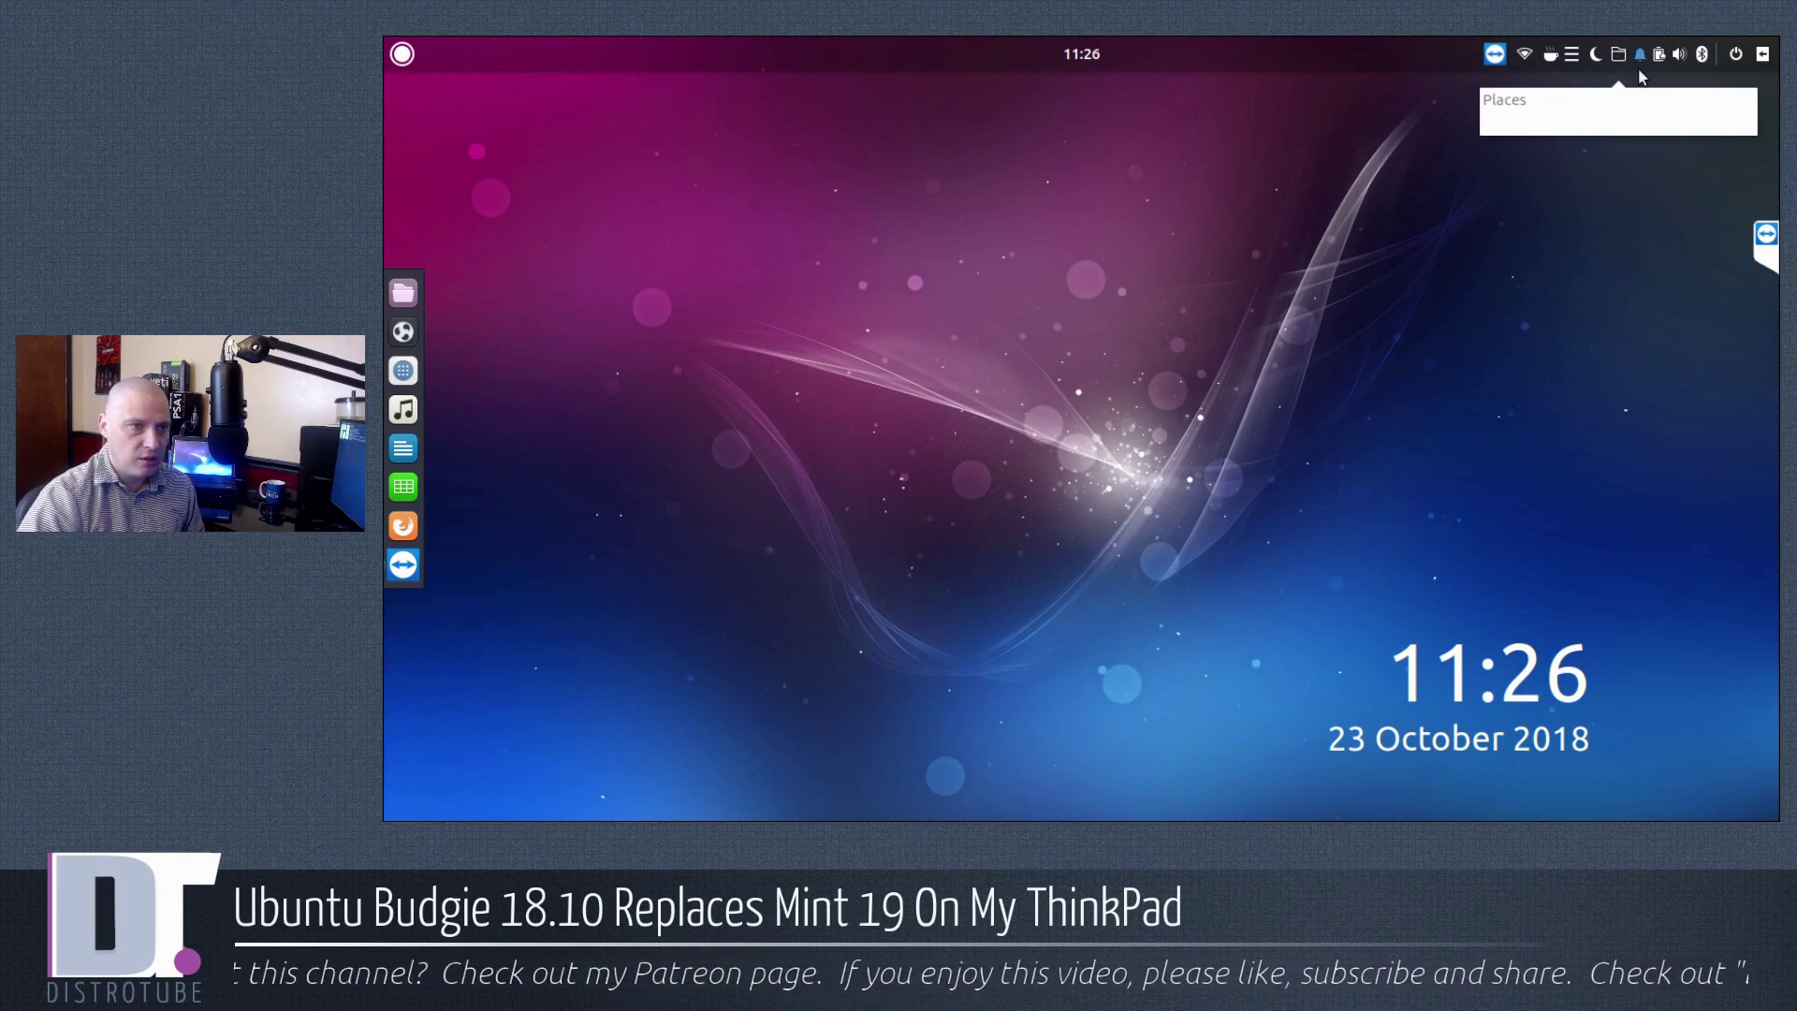
click(1671, 233)
click(1737, 56)
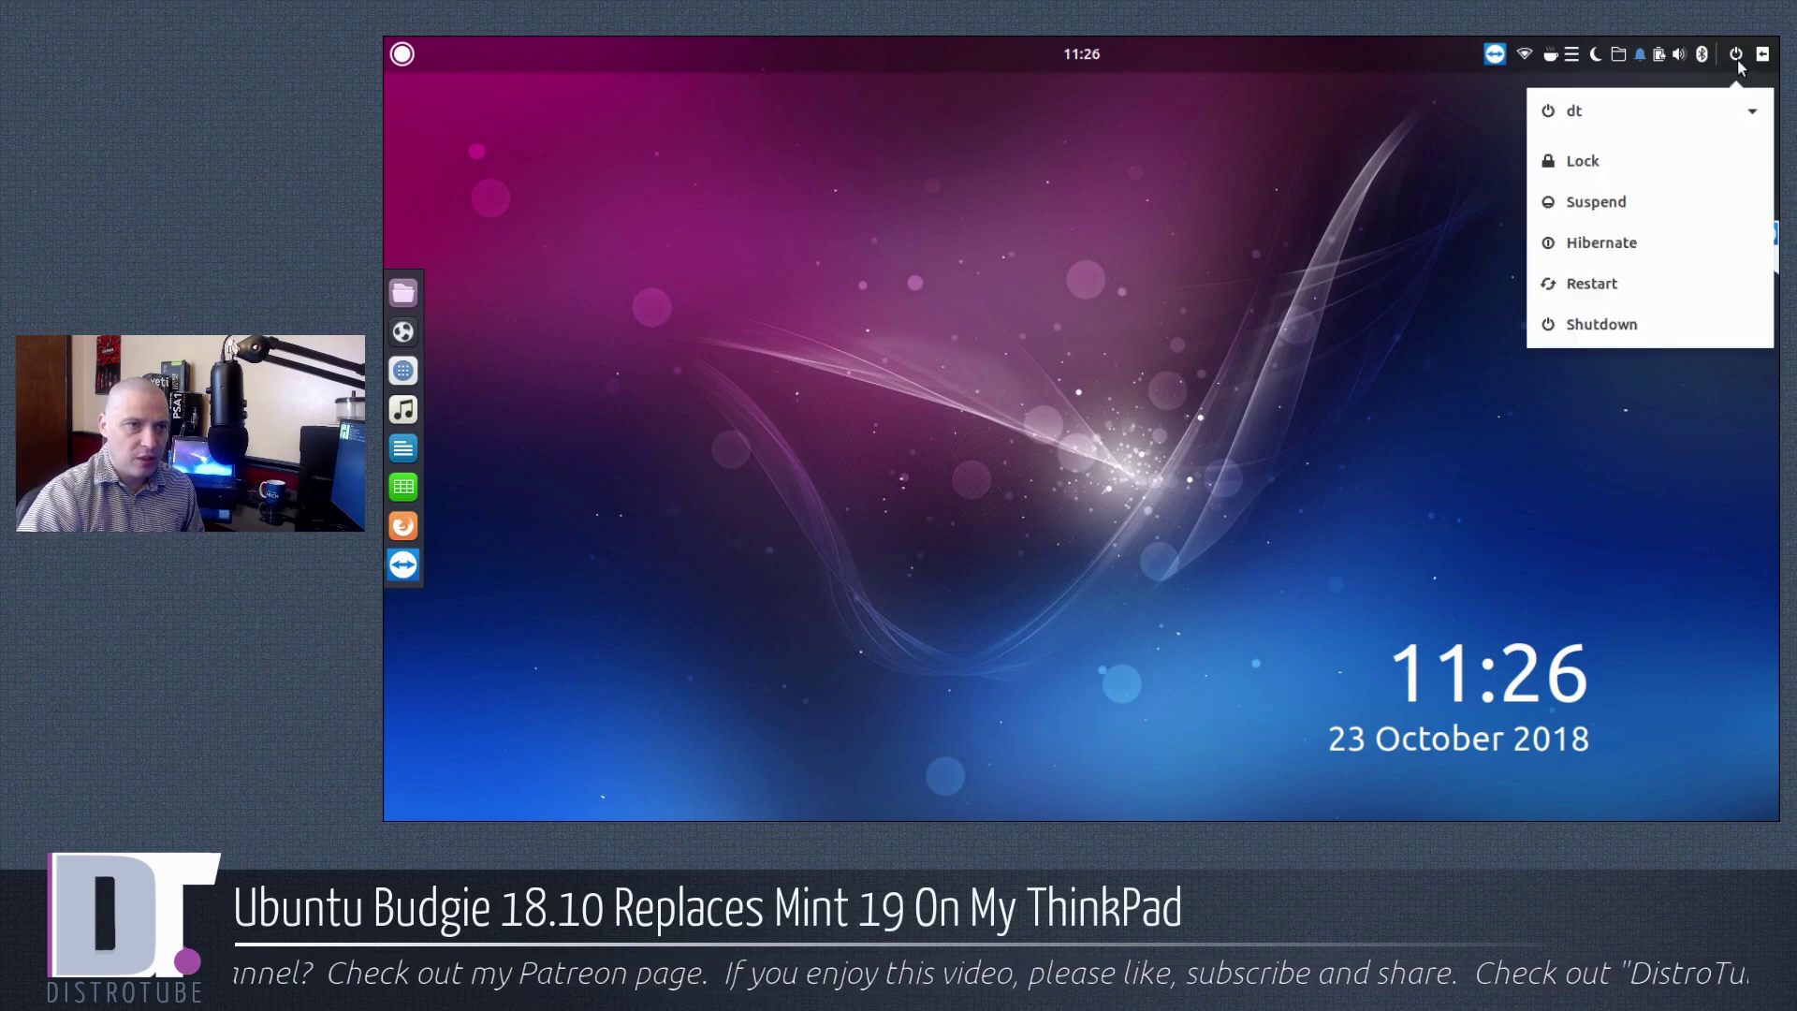
Show Raven's empty Notifications view, then launch Budgie Desktop Settings from the sidebar.
click(1408, 296)
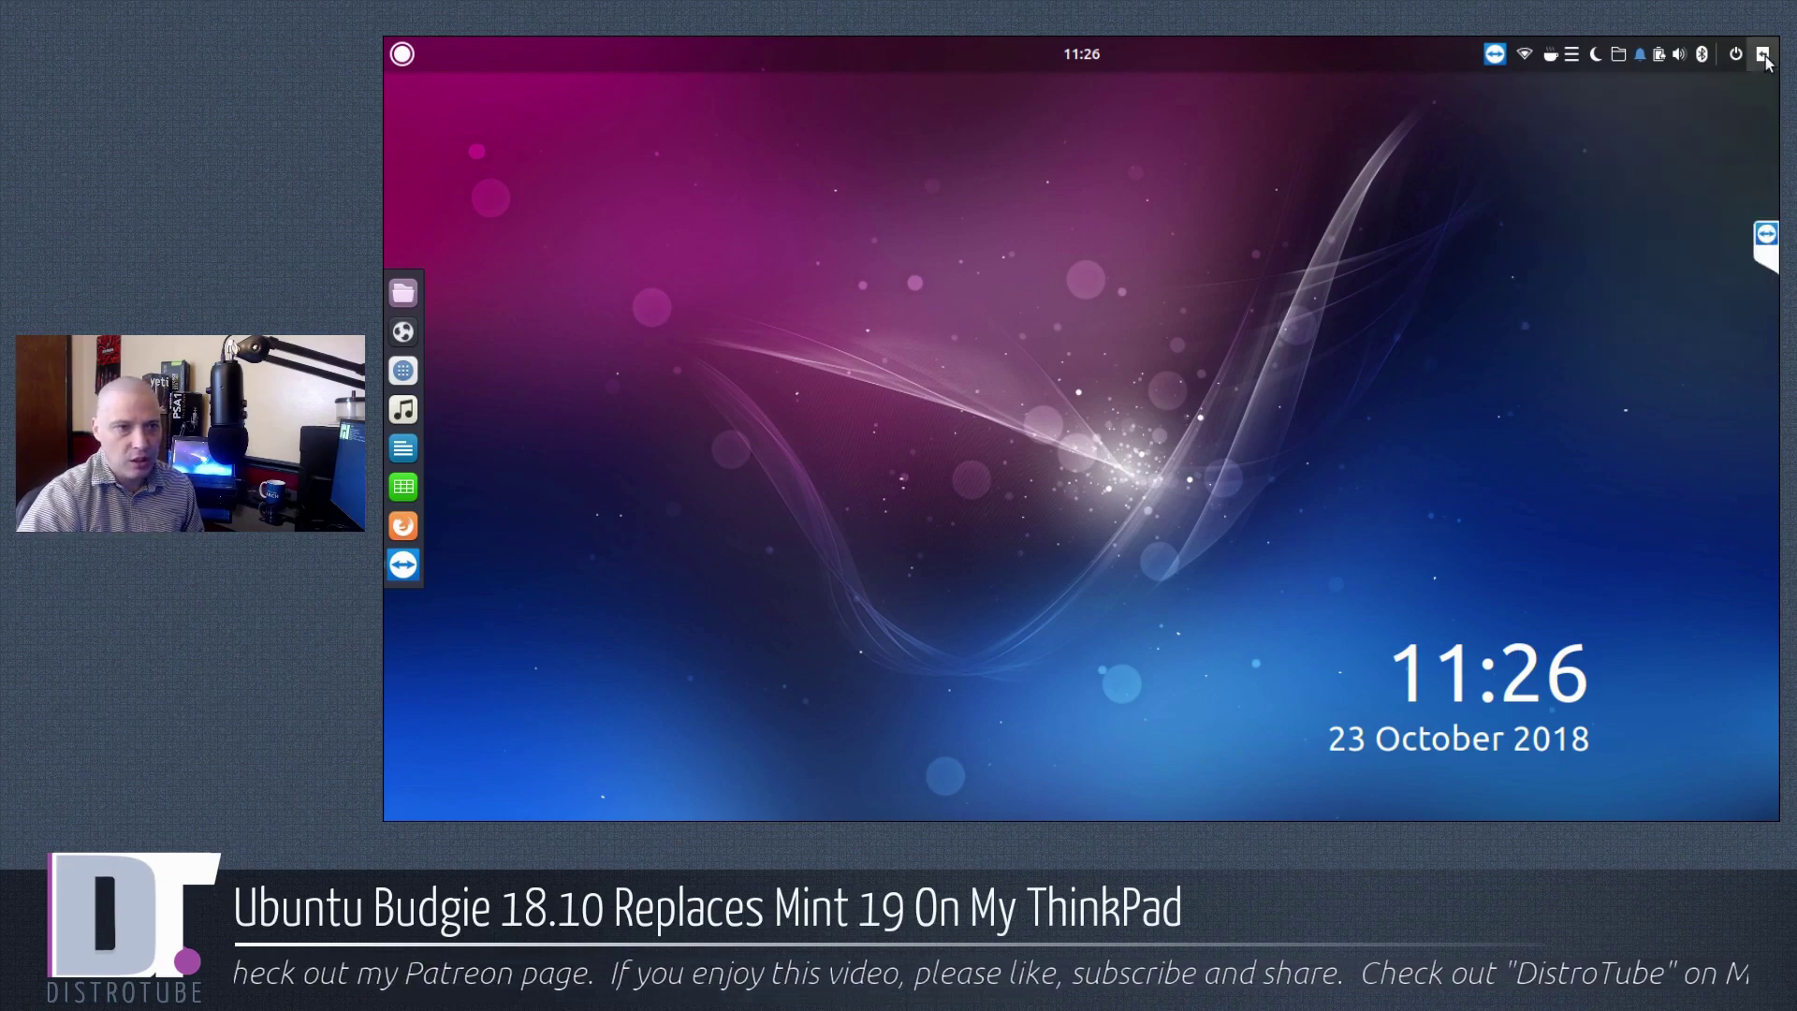
click(1763, 56)
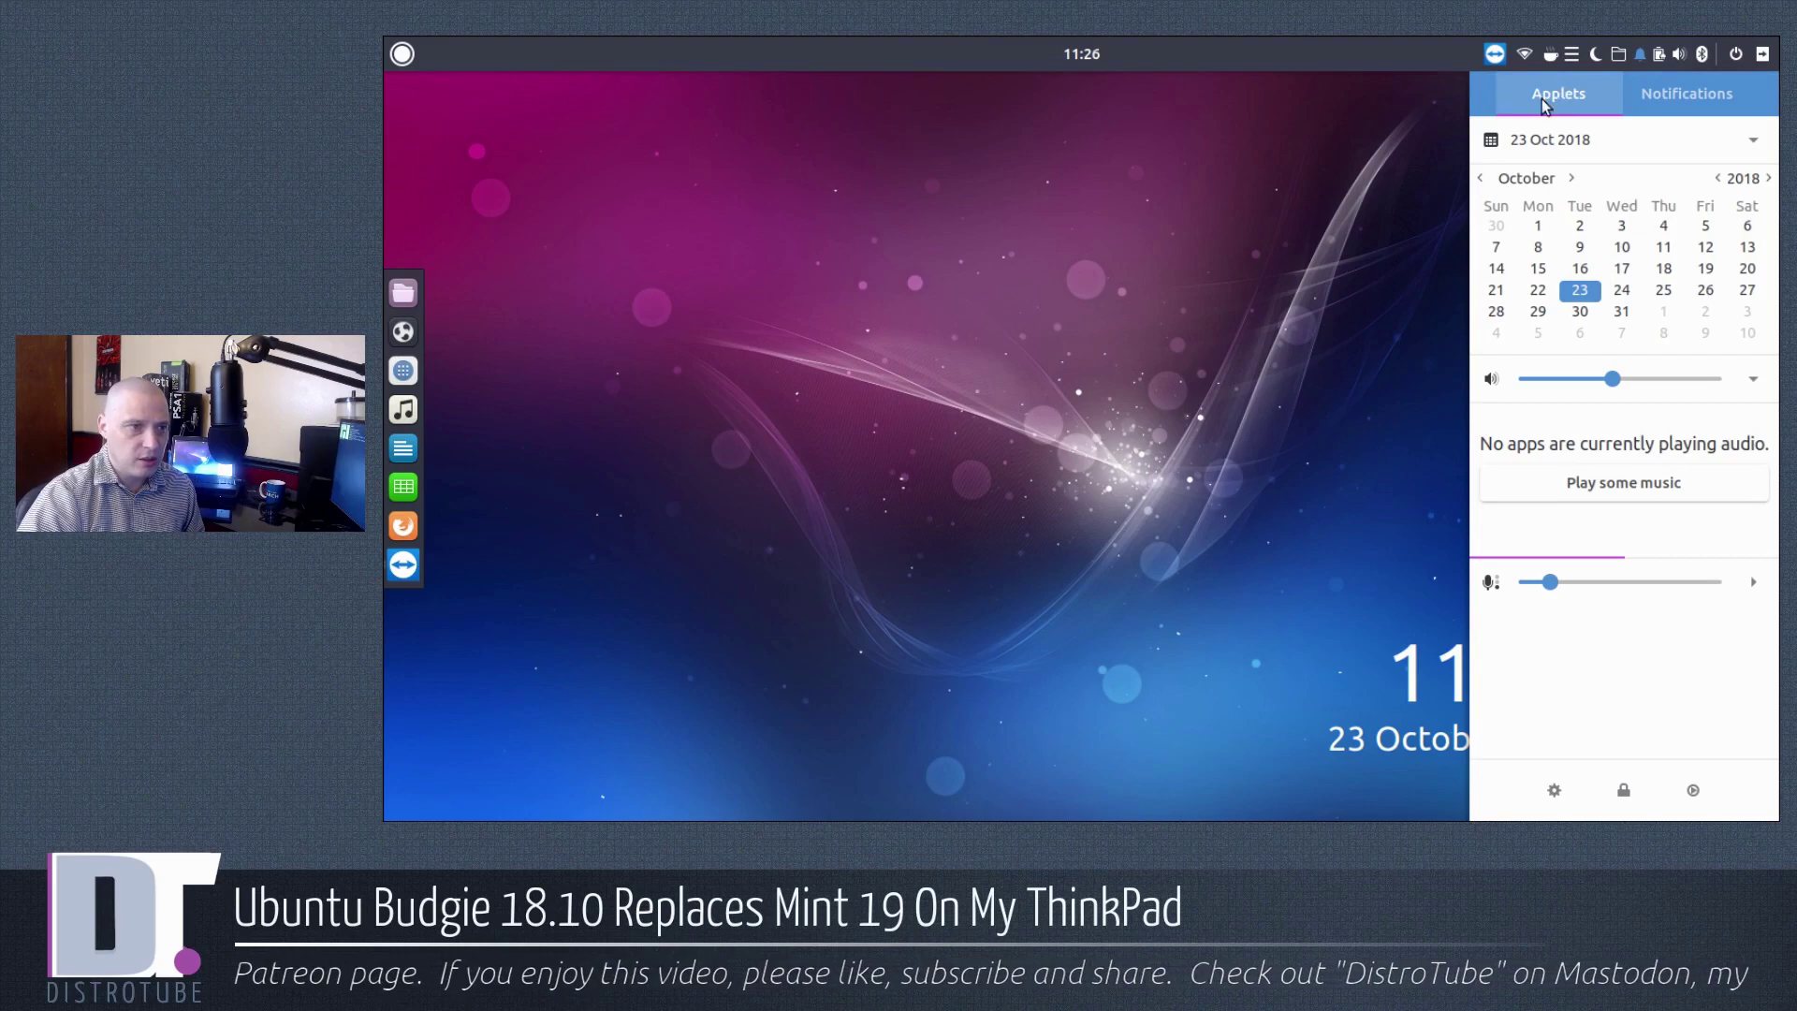
click(1655, 97)
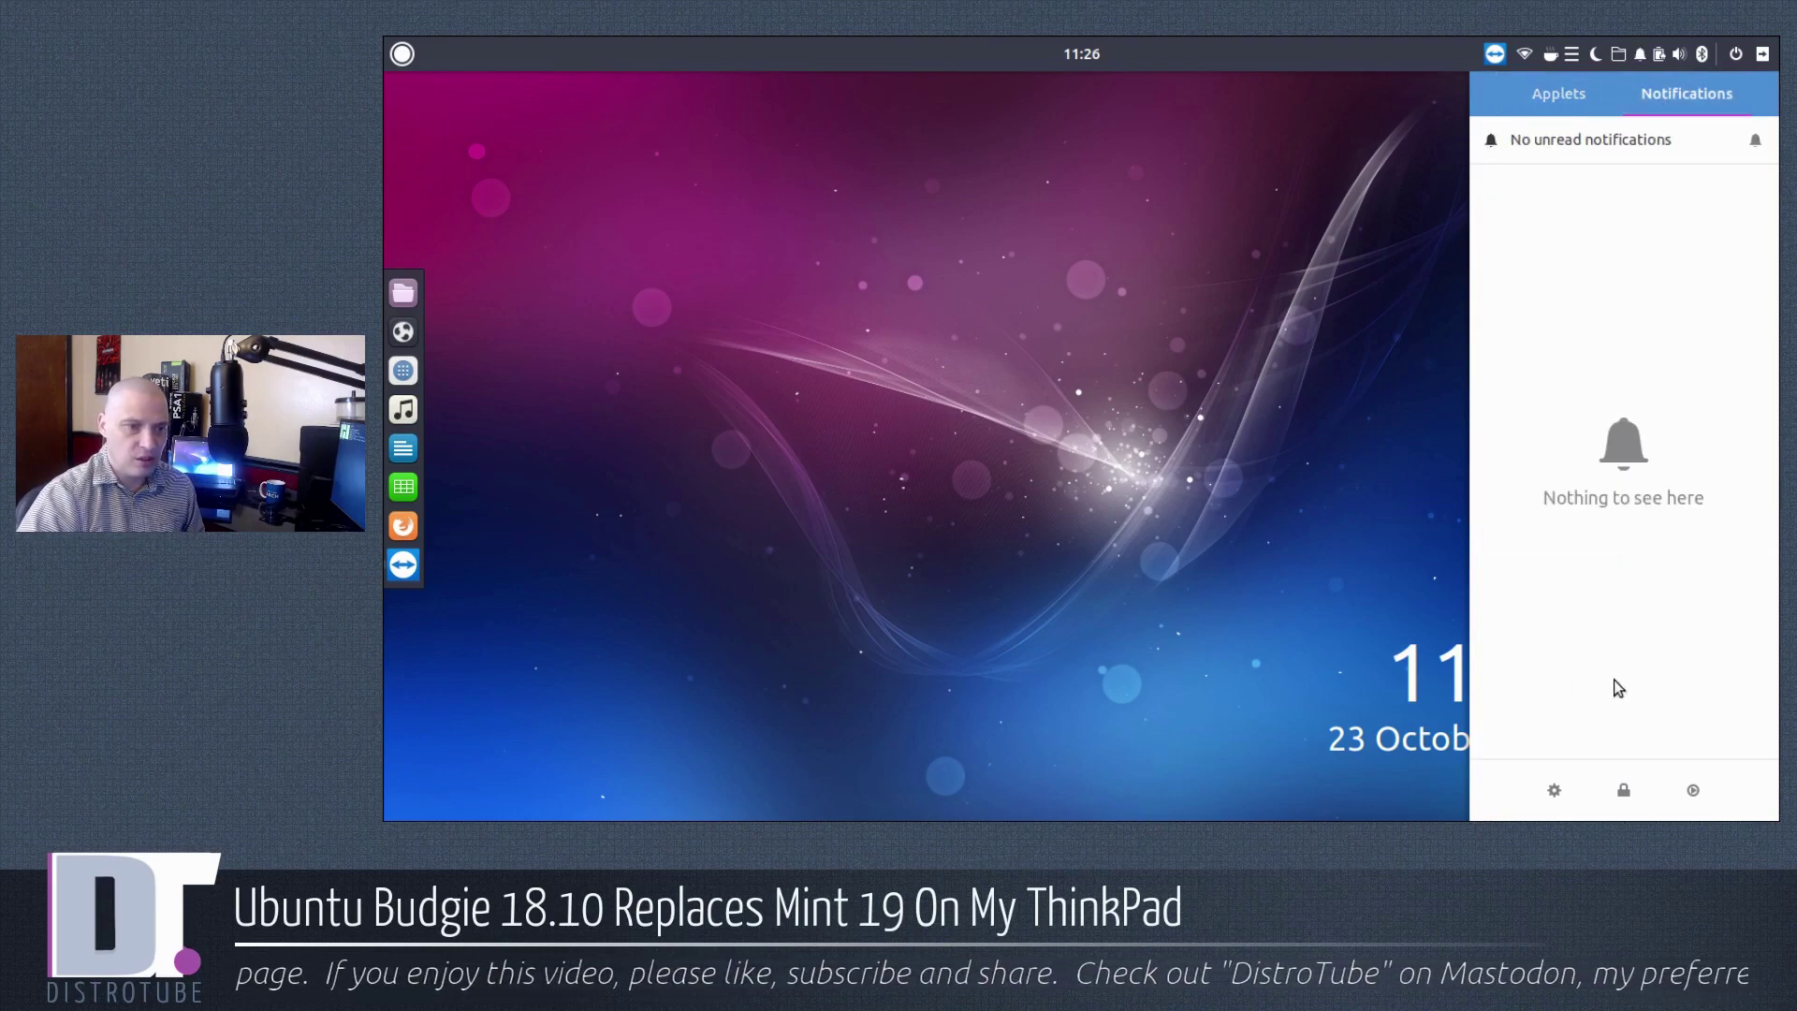
click(1554, 791)
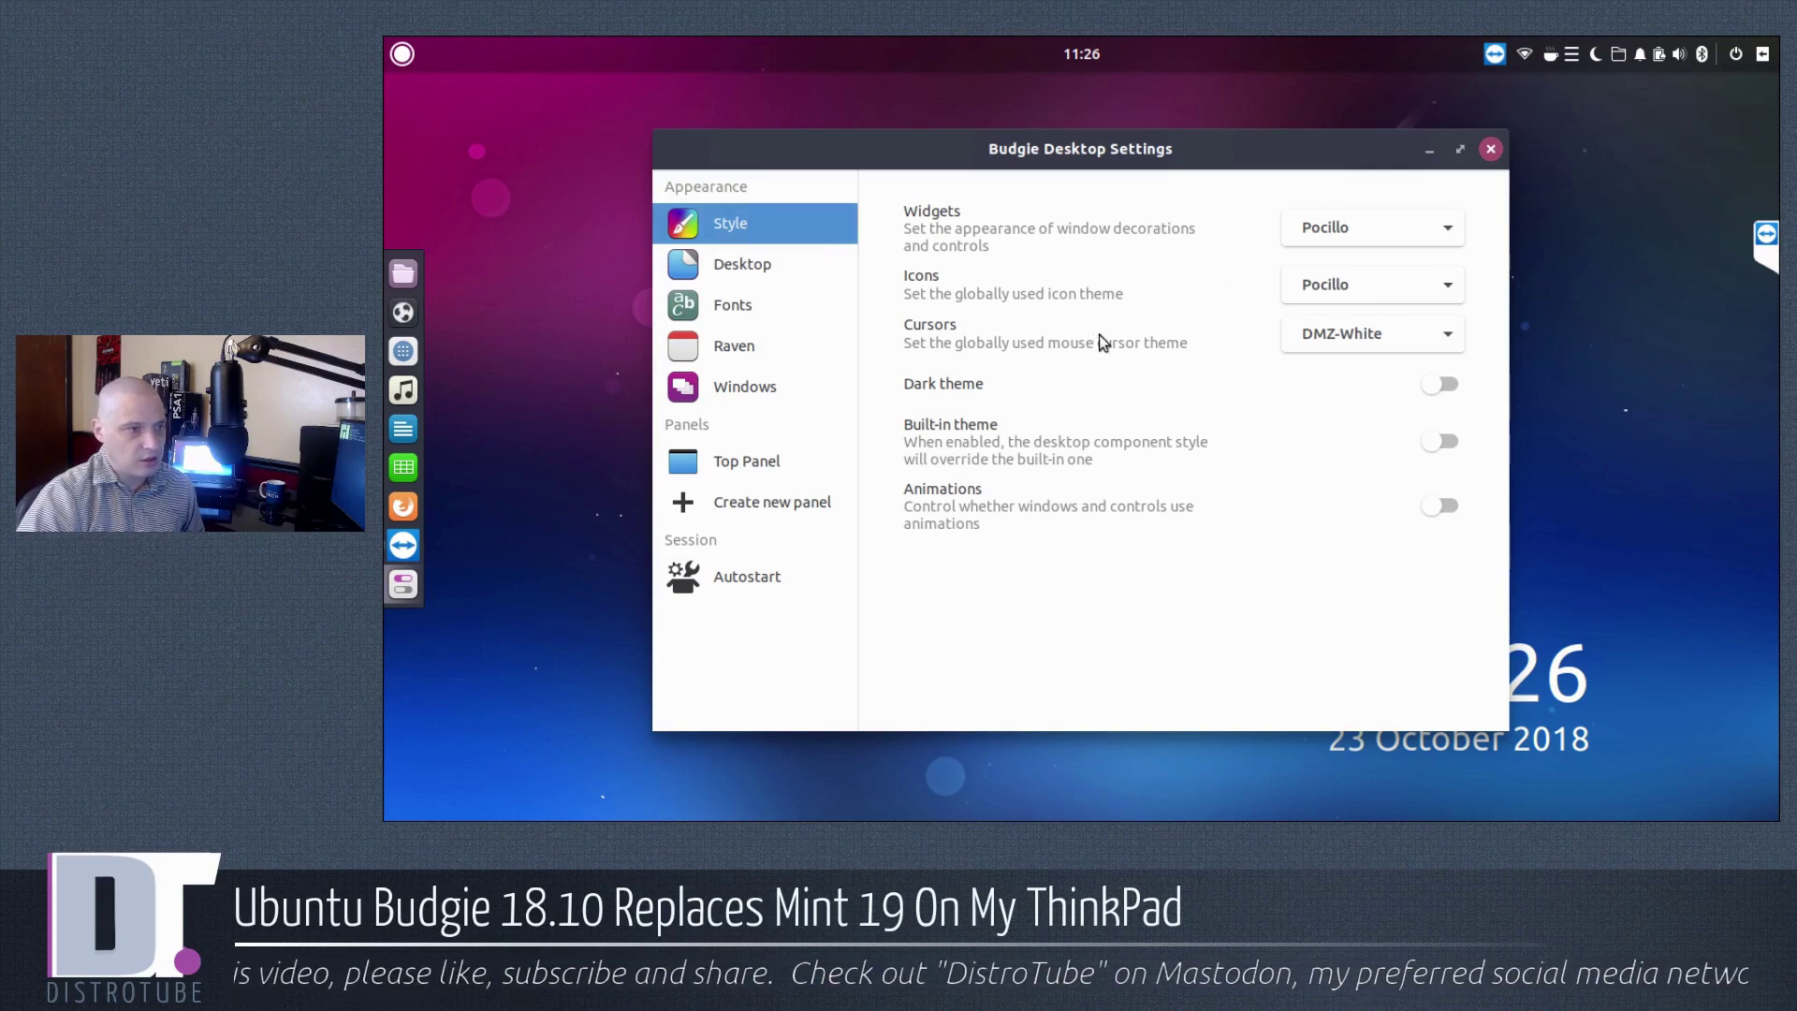
Move the Budgie Desktop Settings window up and left, then close it.
drag(1192, 148, 1142, 169)
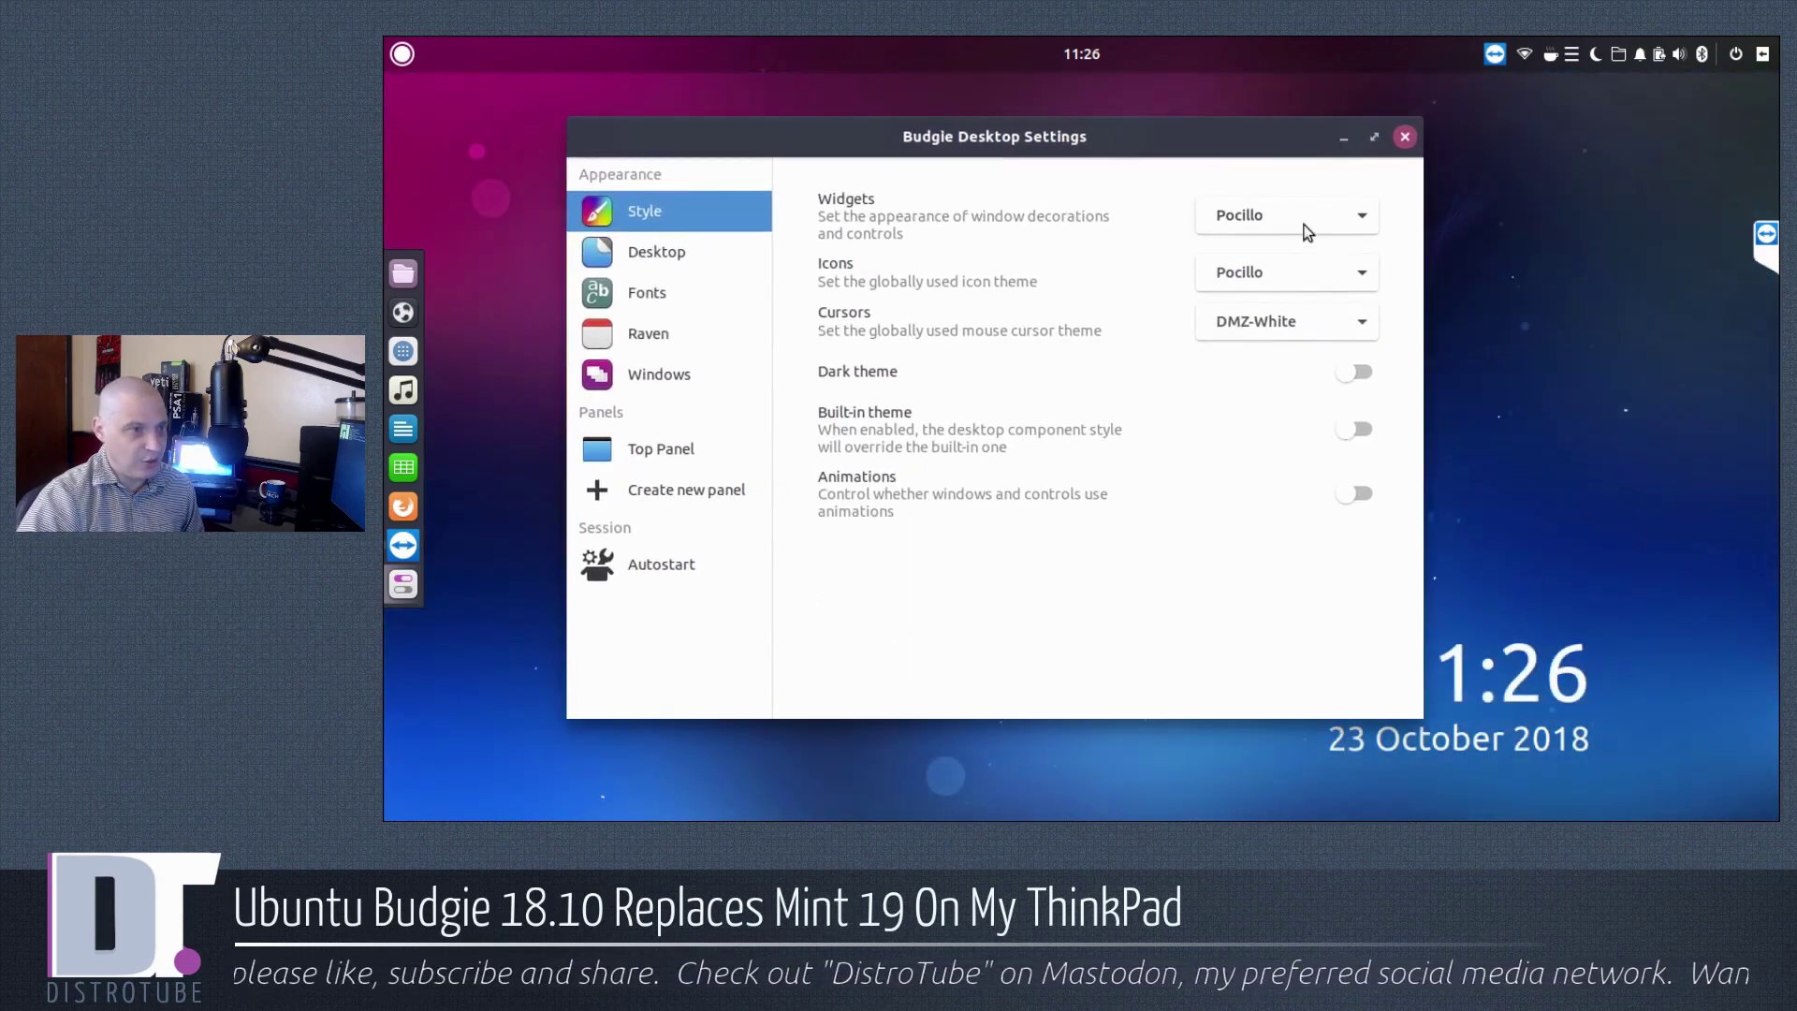
click(1404, 137)
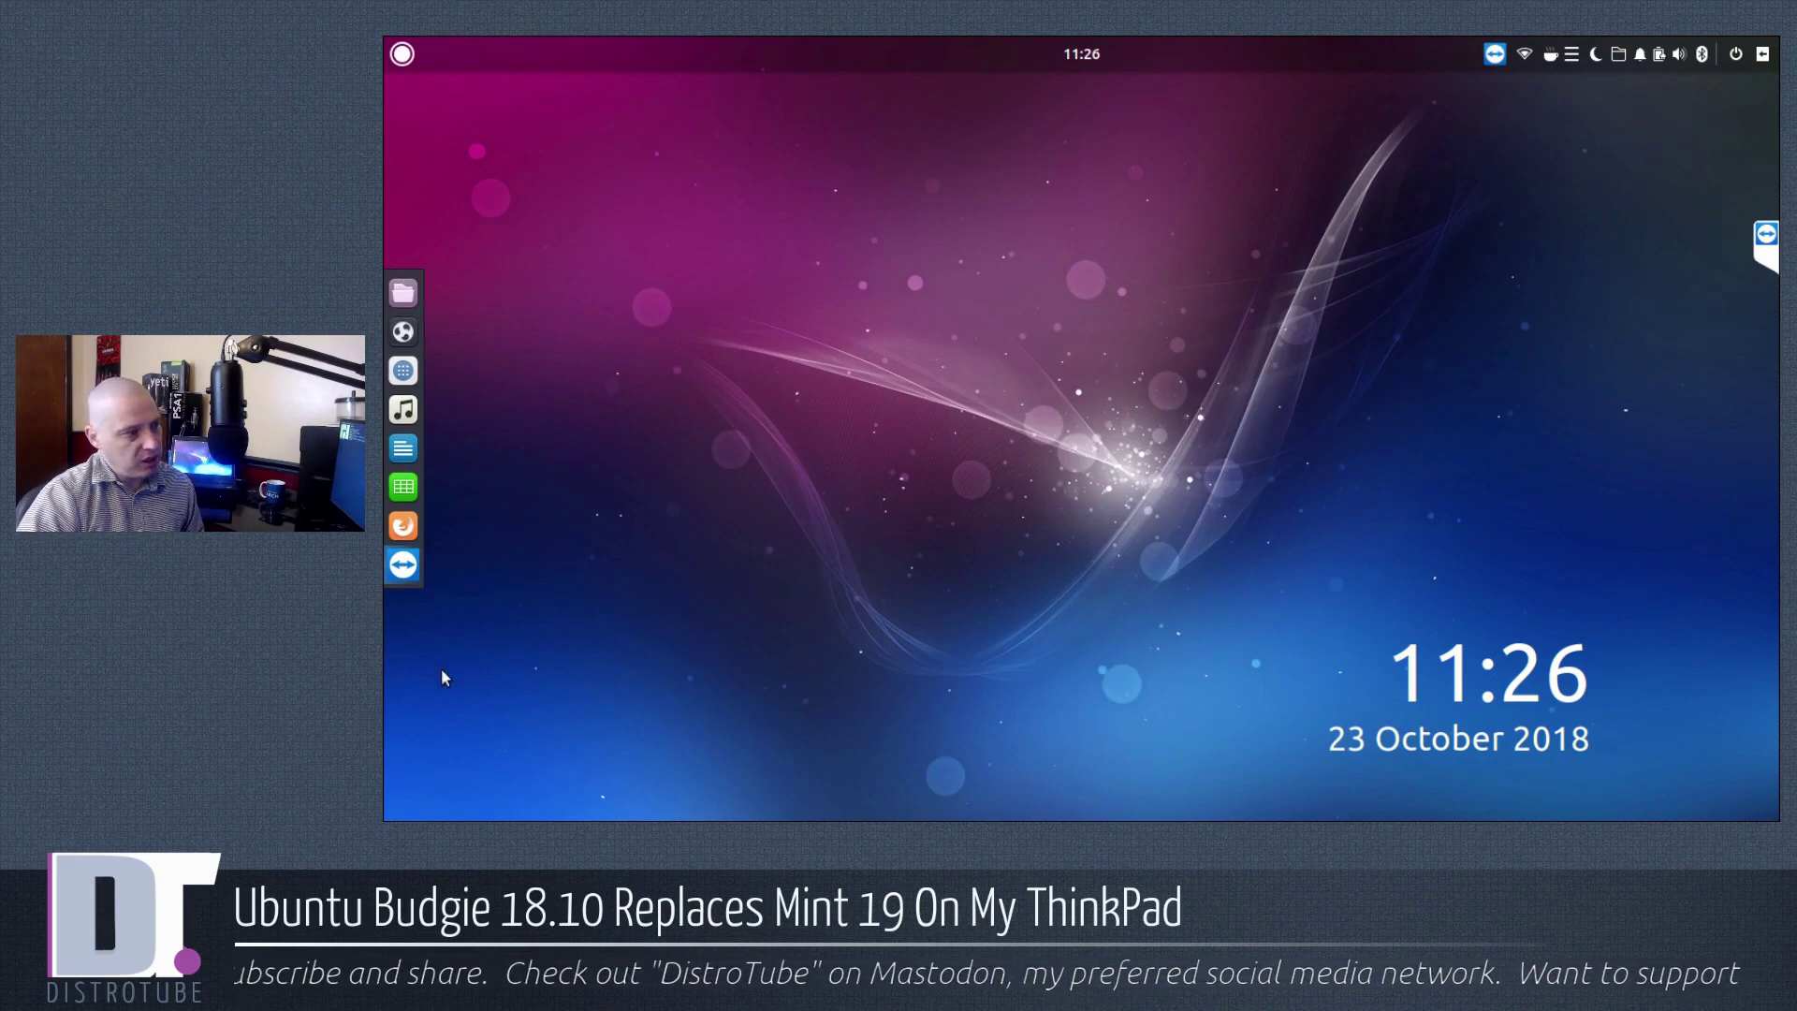
Run Software Updater from the Administration apps and dismiss its up-to-date notice.
click(401, 54)
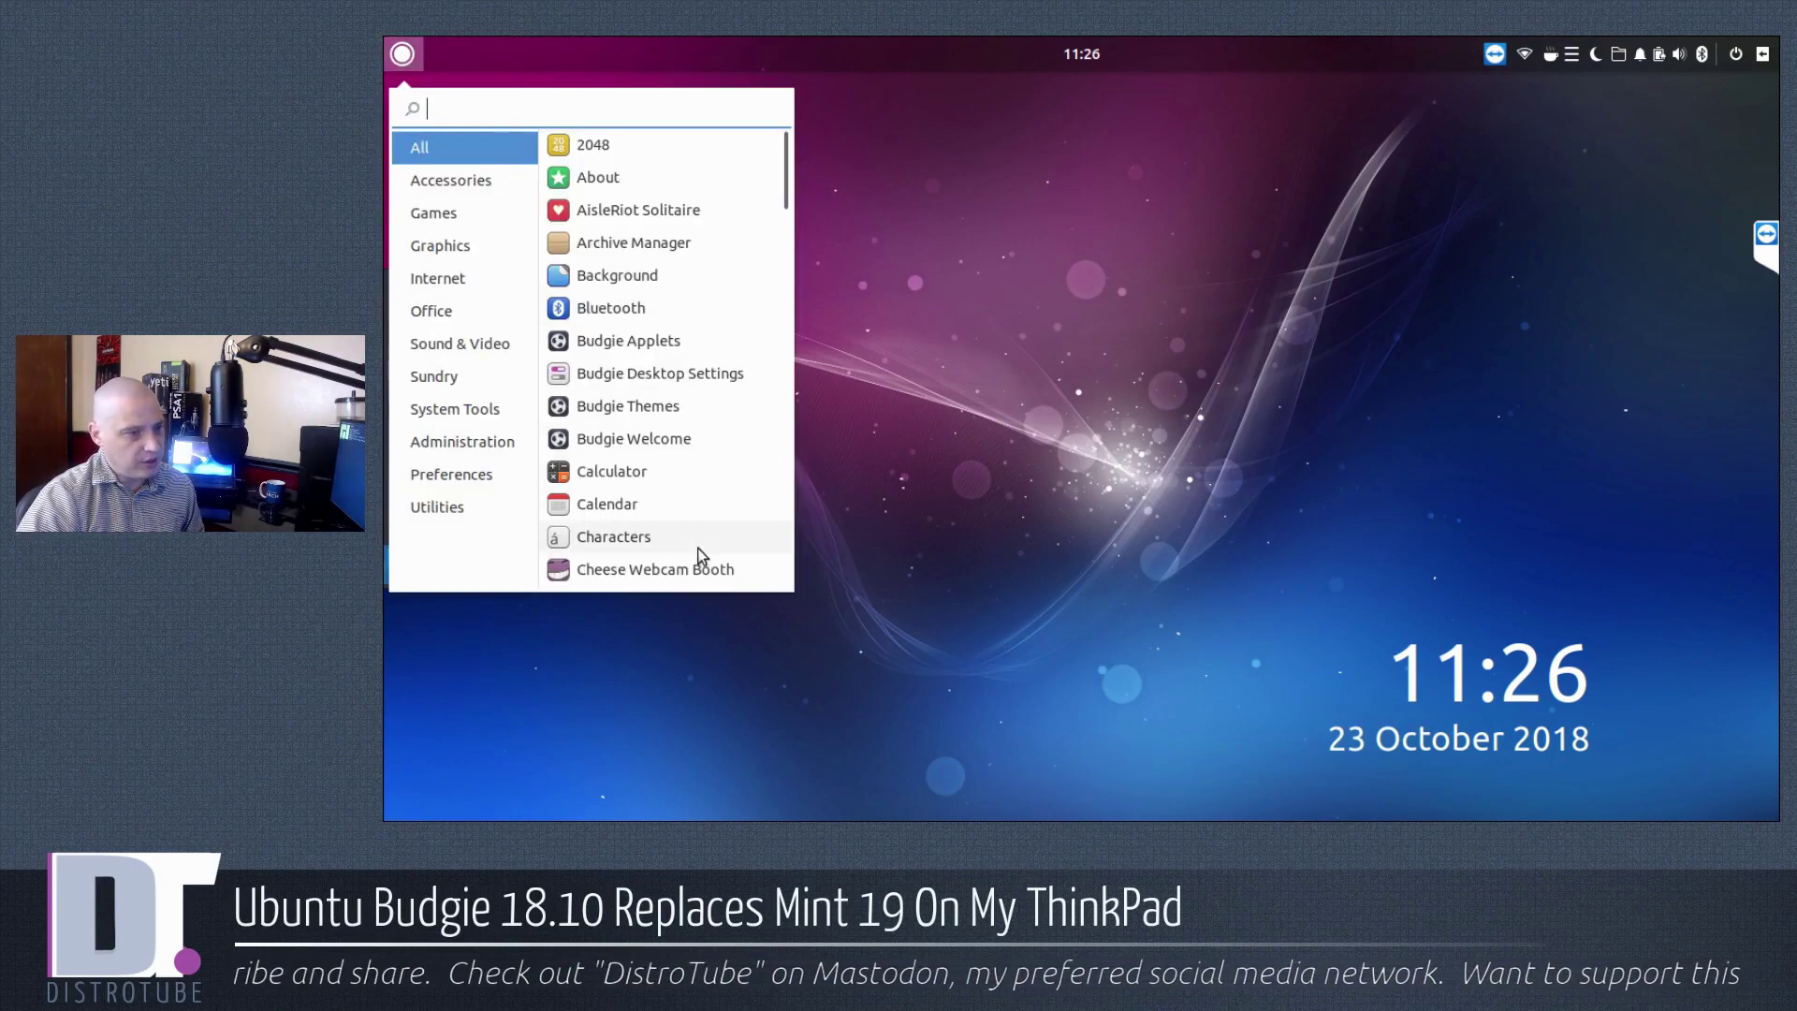
click(1209, 532)
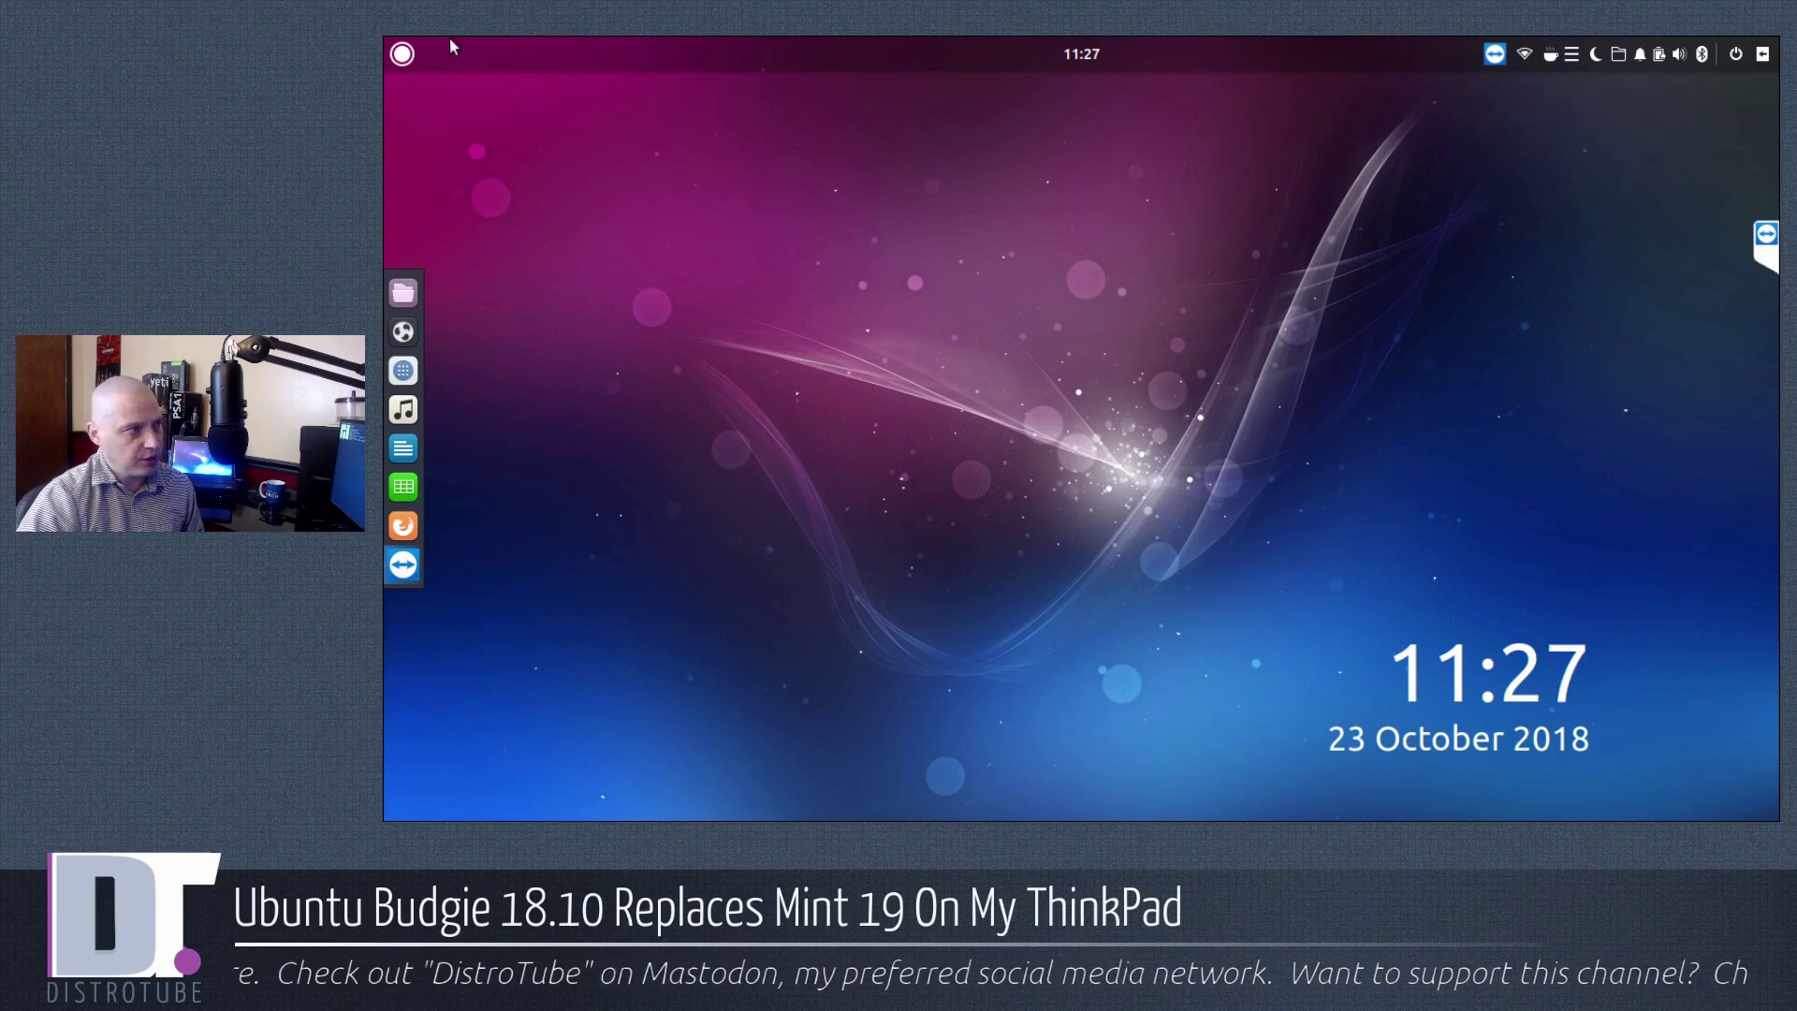
click(401, 53)
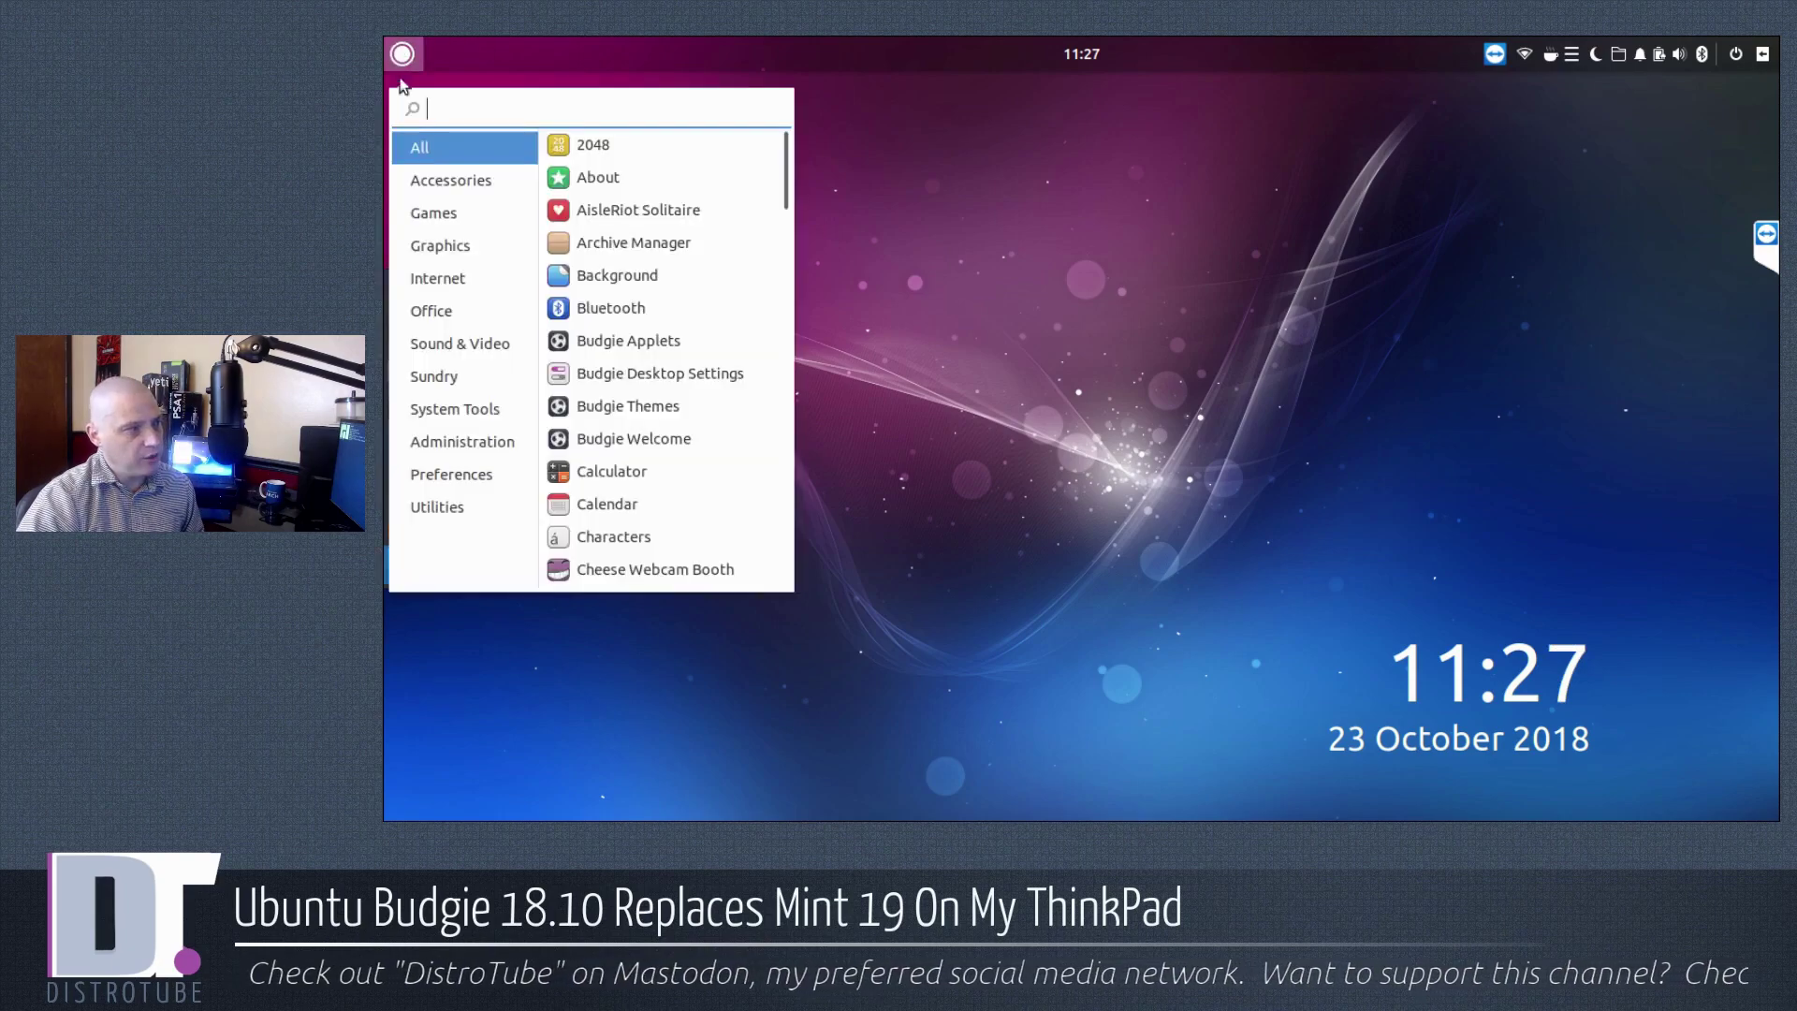
click(505, 441)
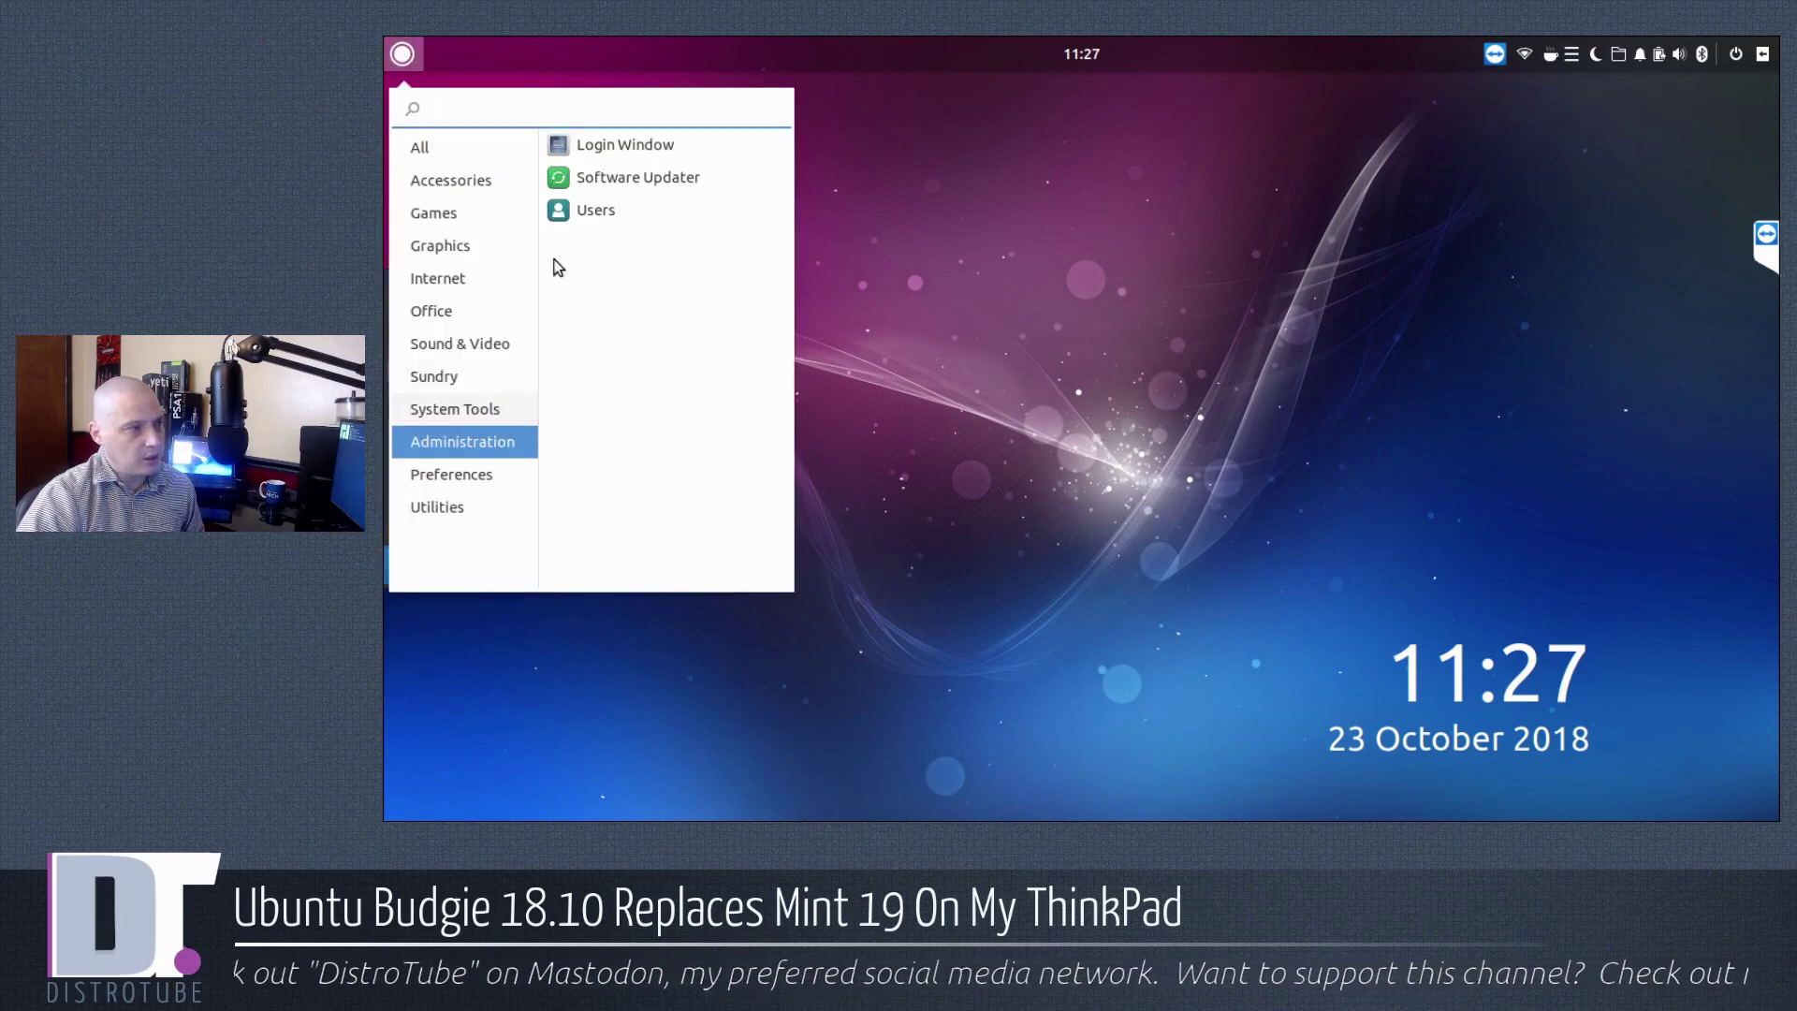
click(731, 166)
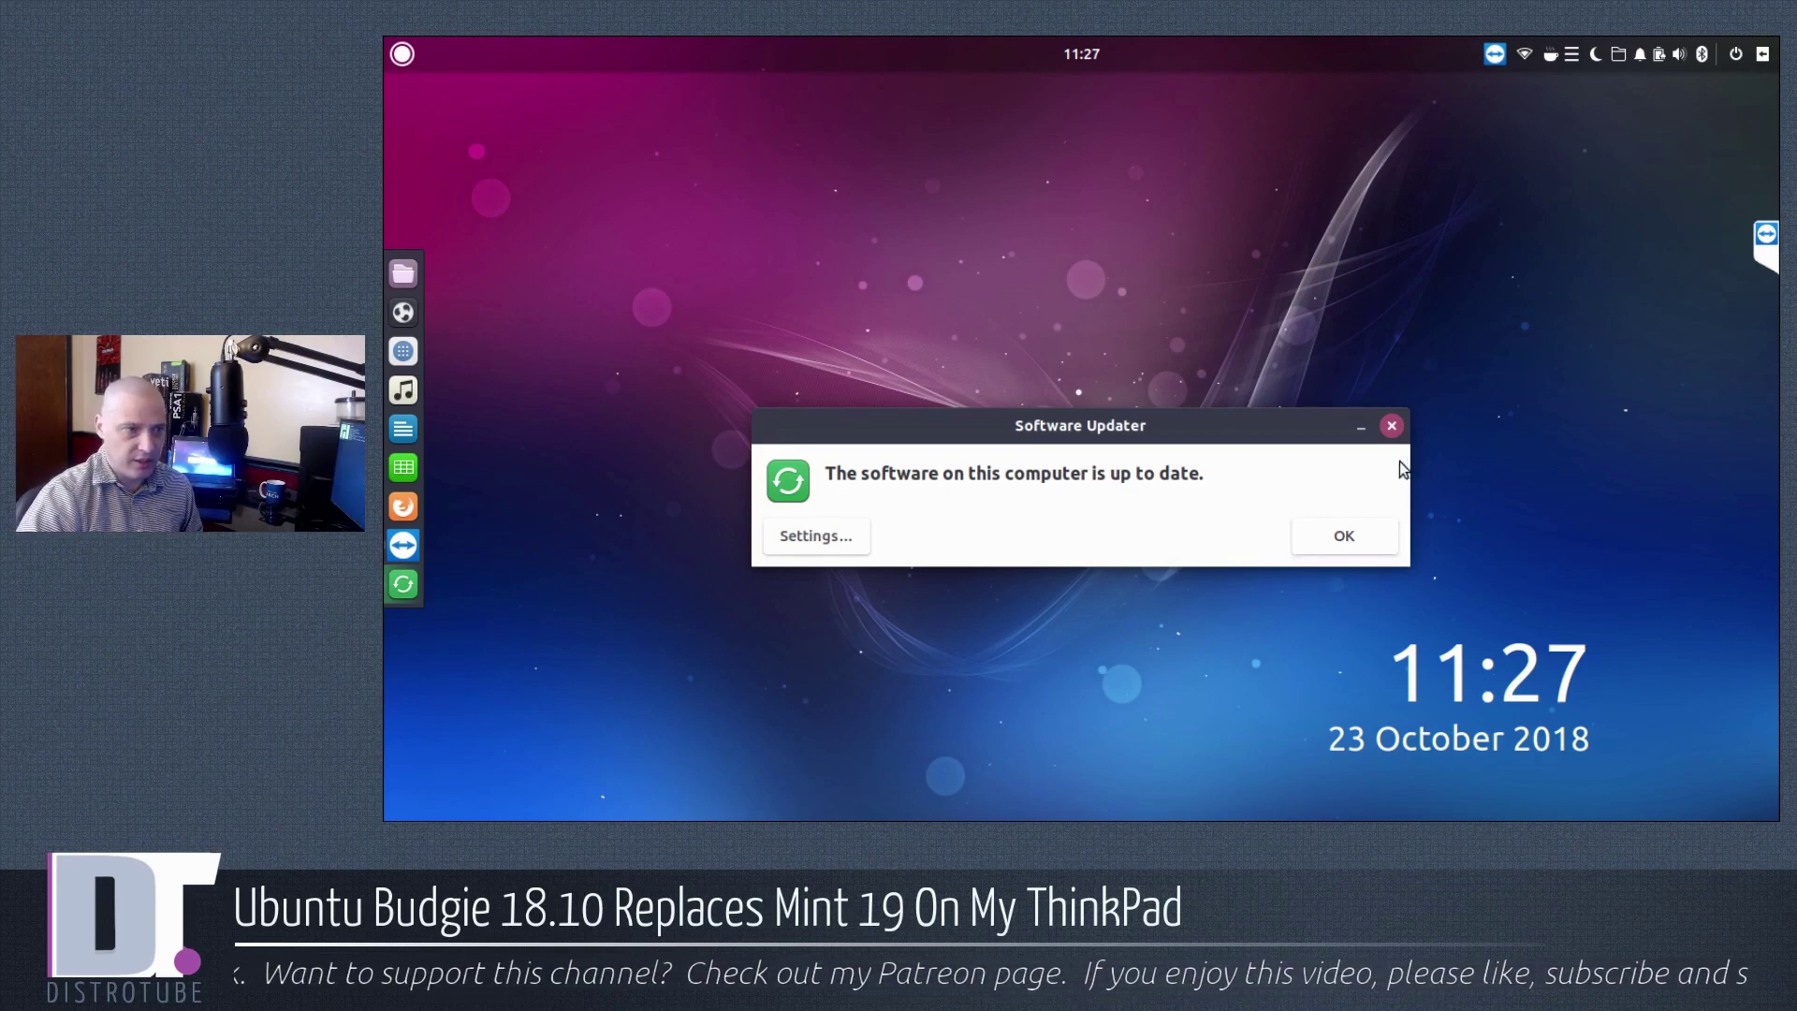
click(1391, 427)
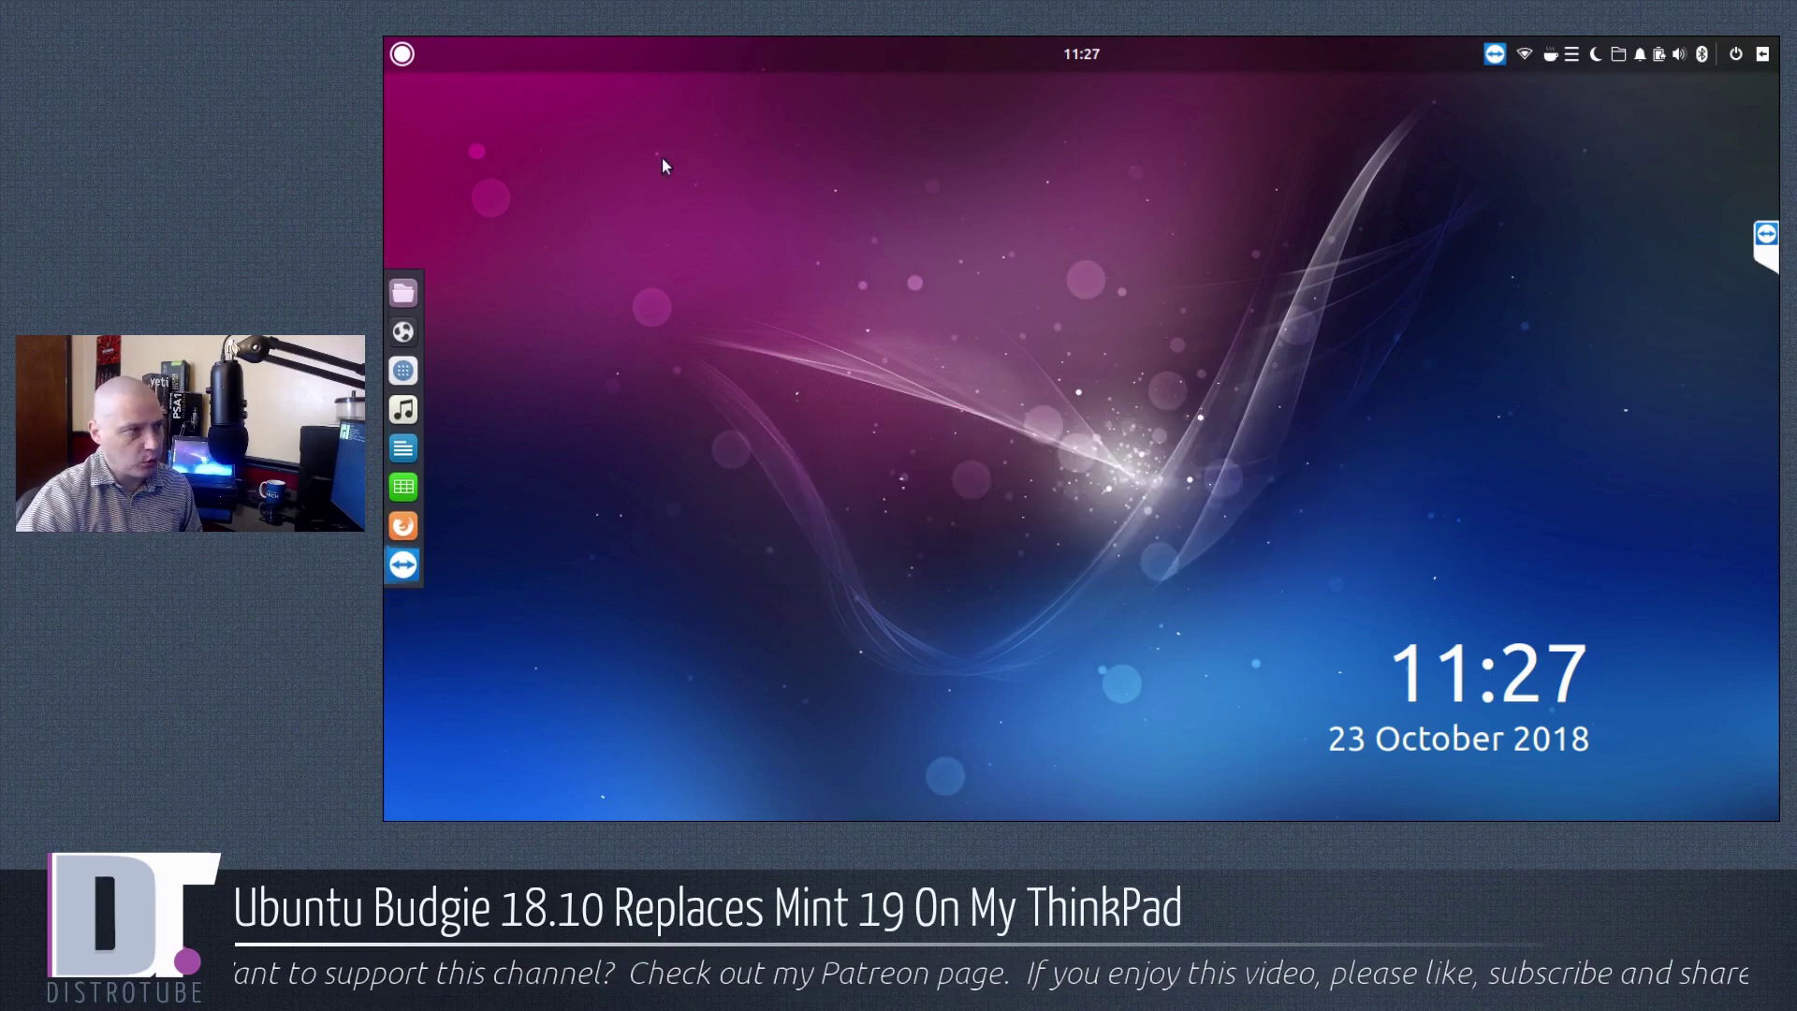
Launch Budgie Desktop Settings from the menu's System Tools category.
click(400, 53)
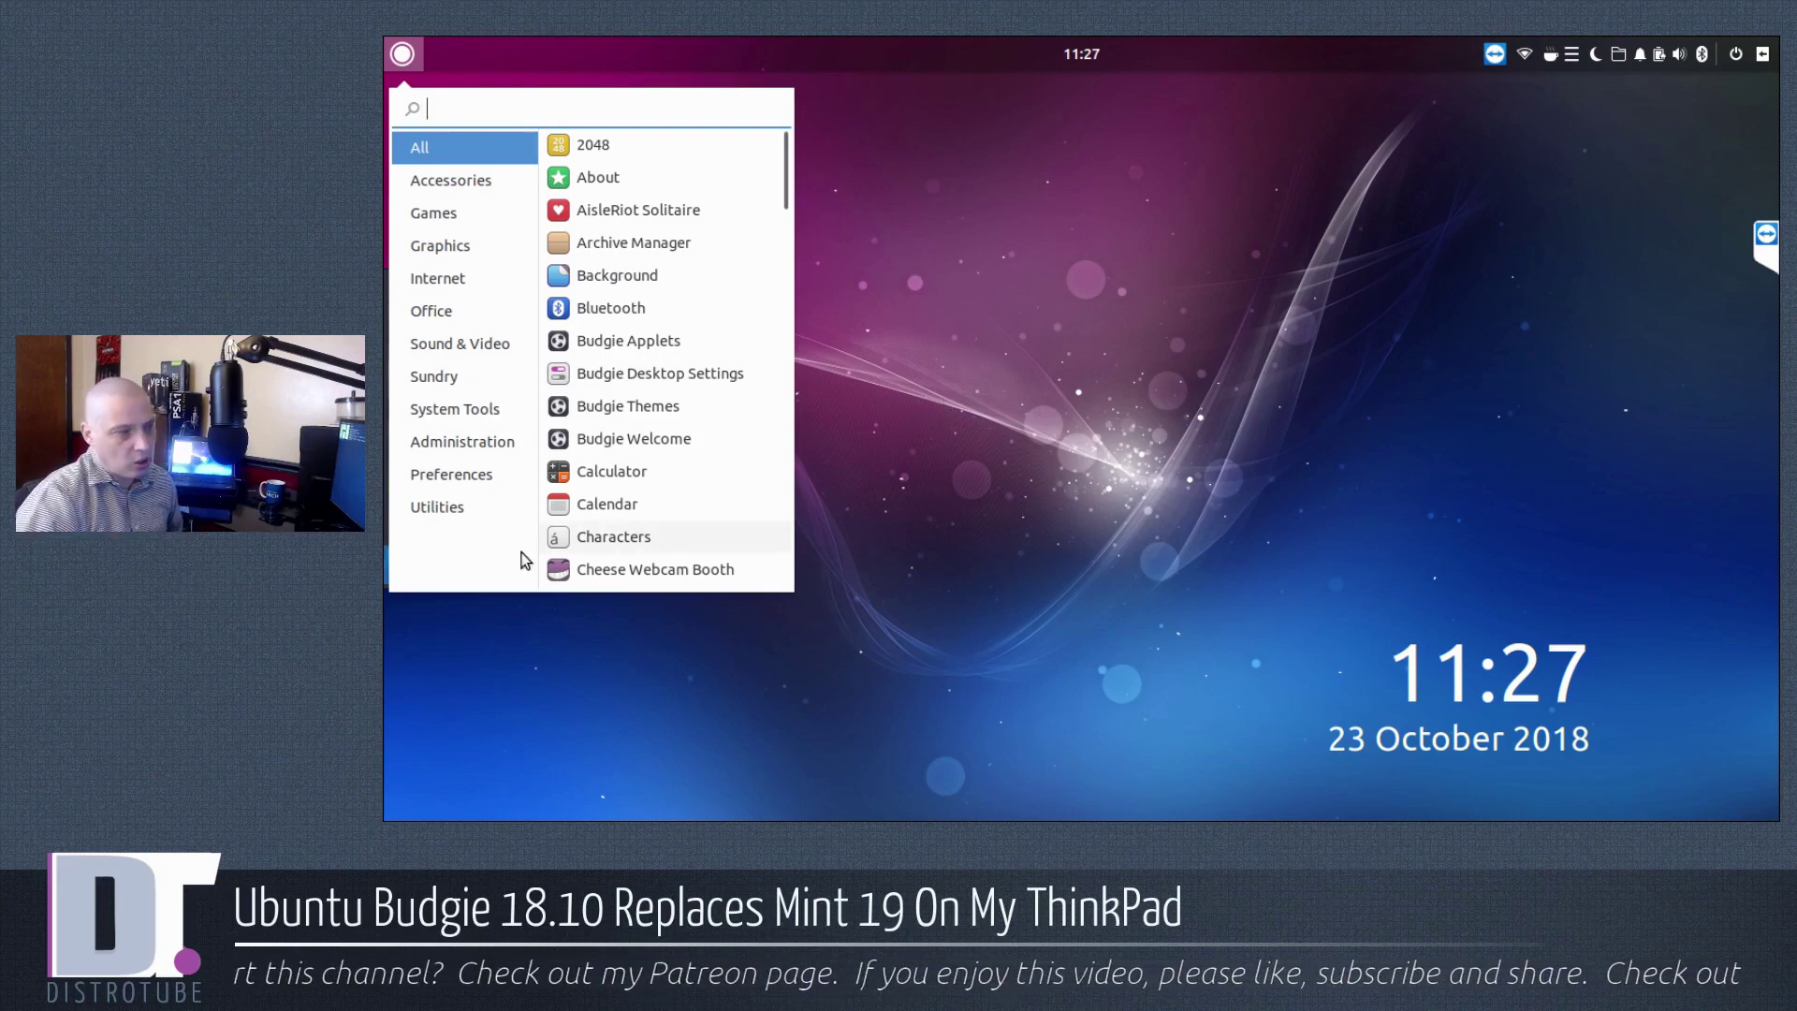
click(503, 451)
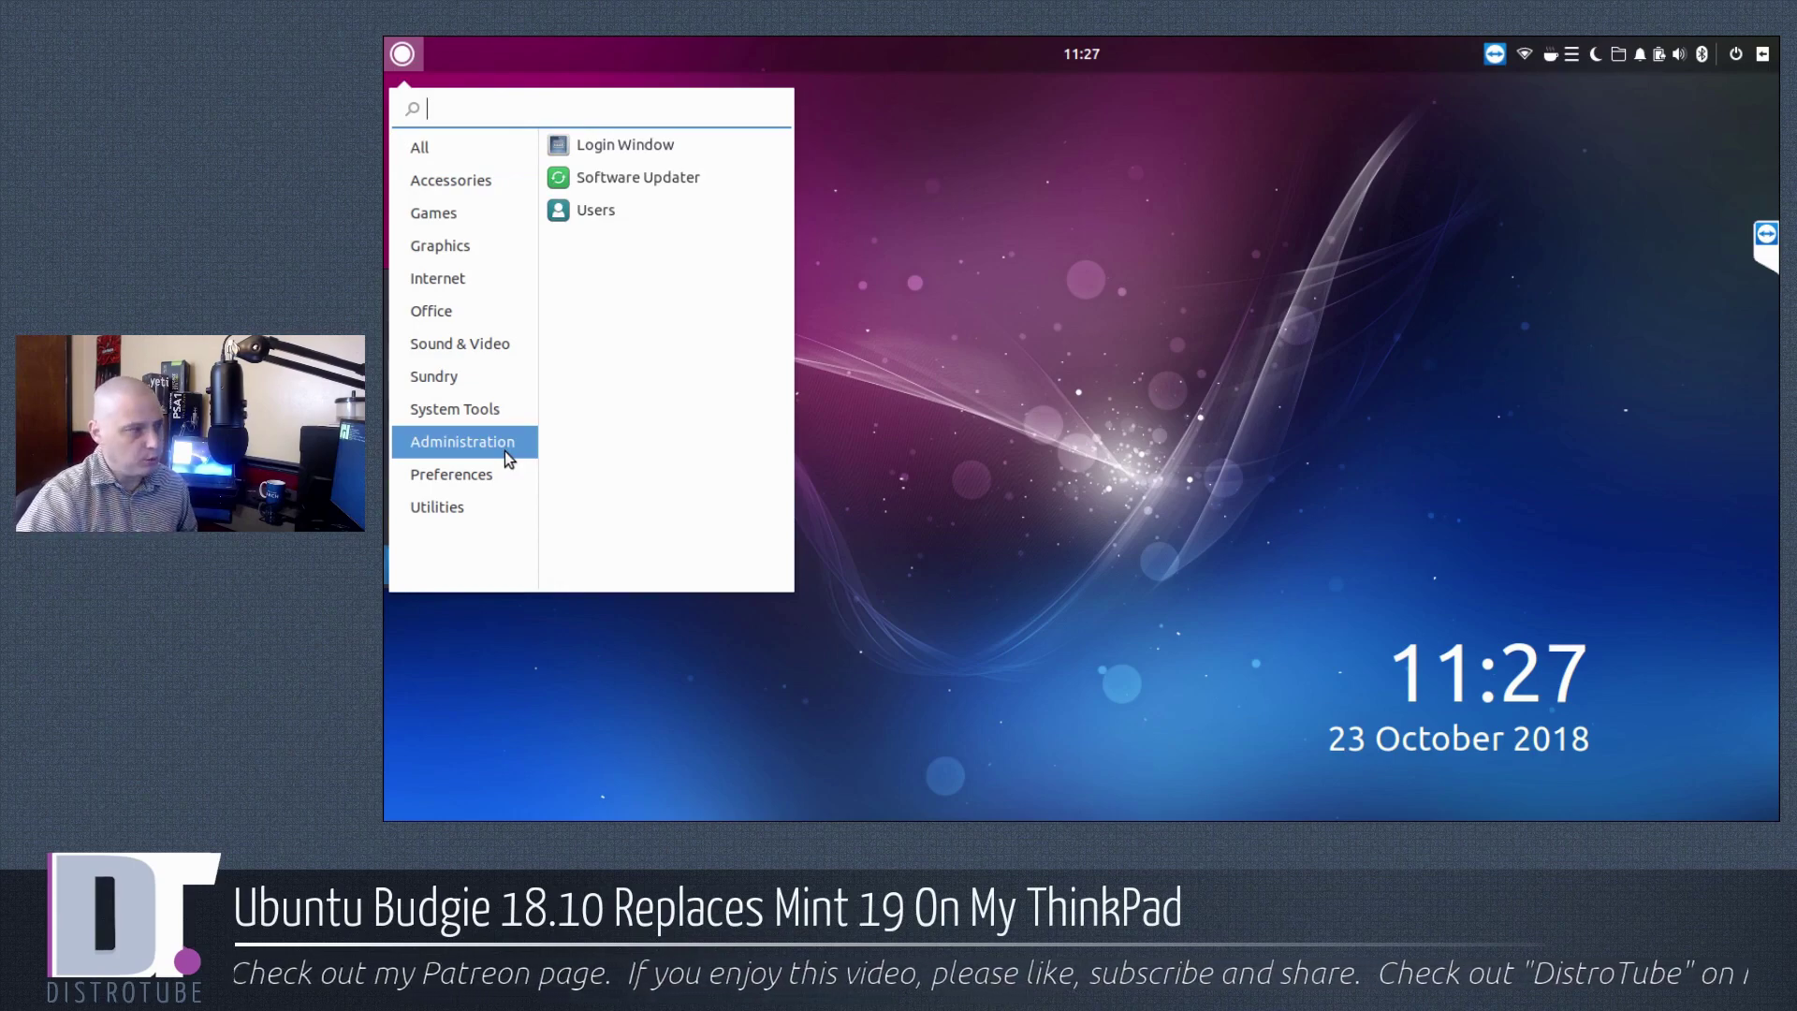
click(484, 418)
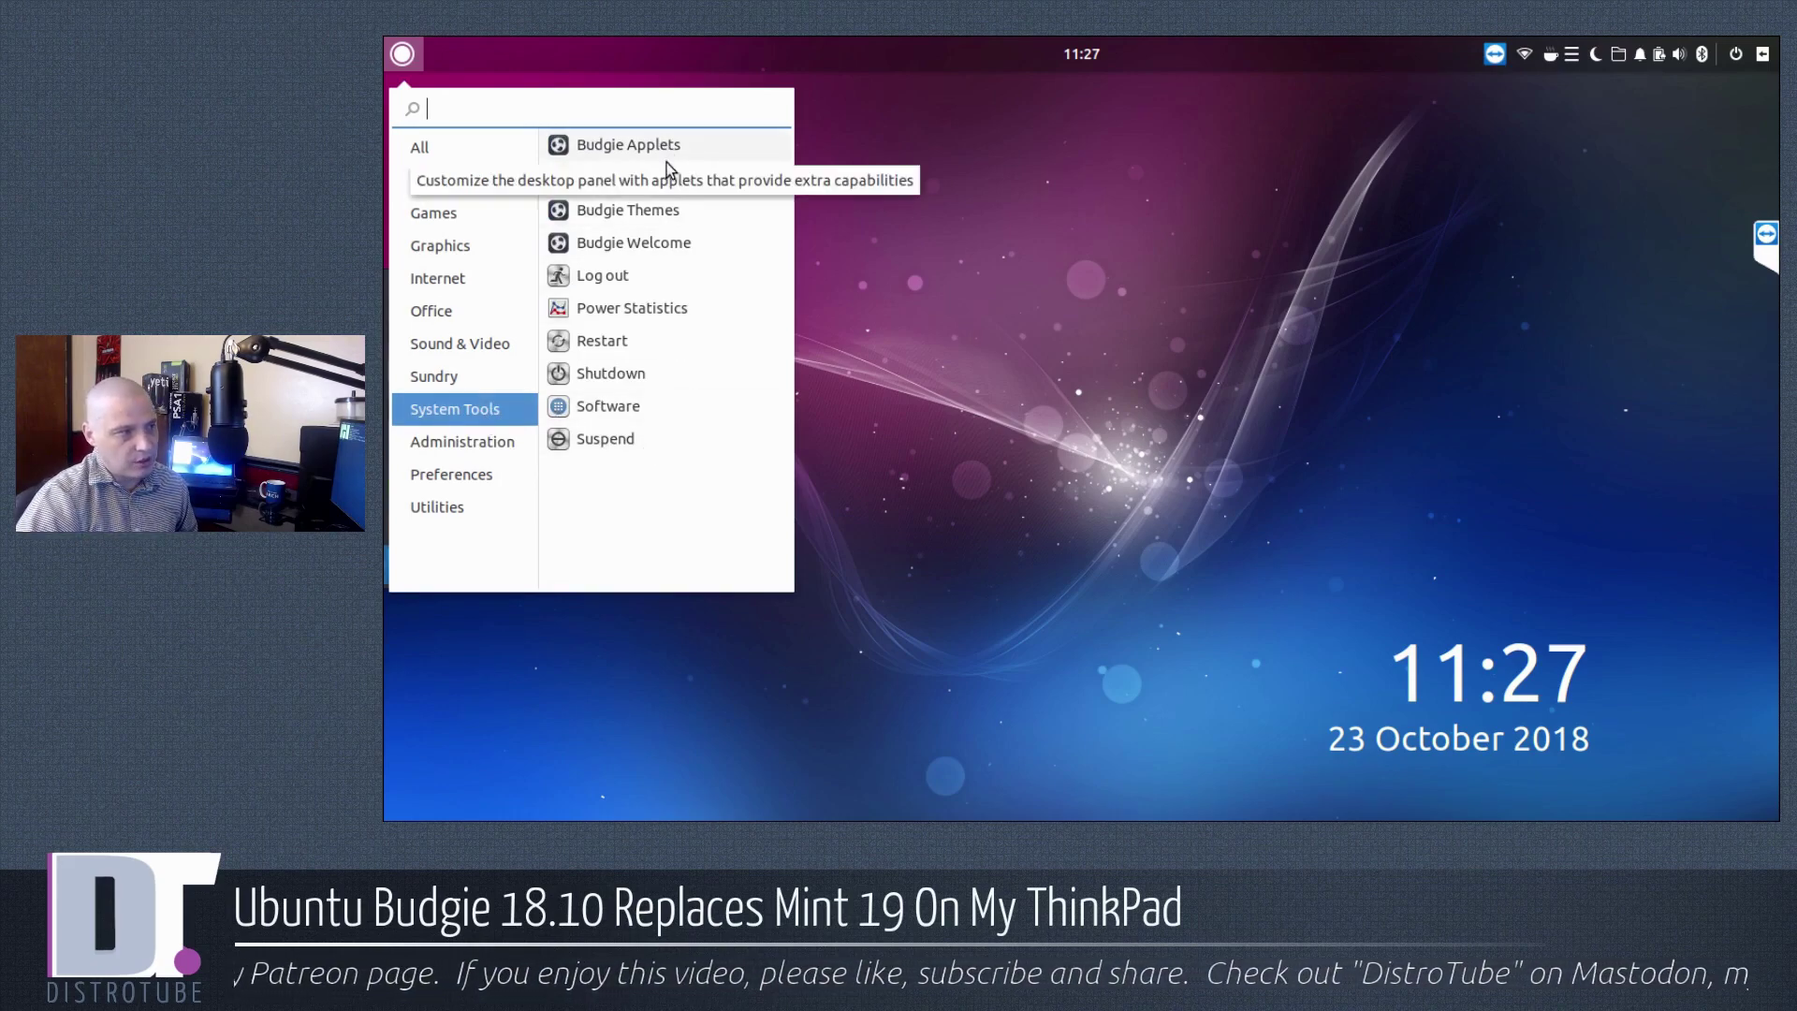
click(685, 182)
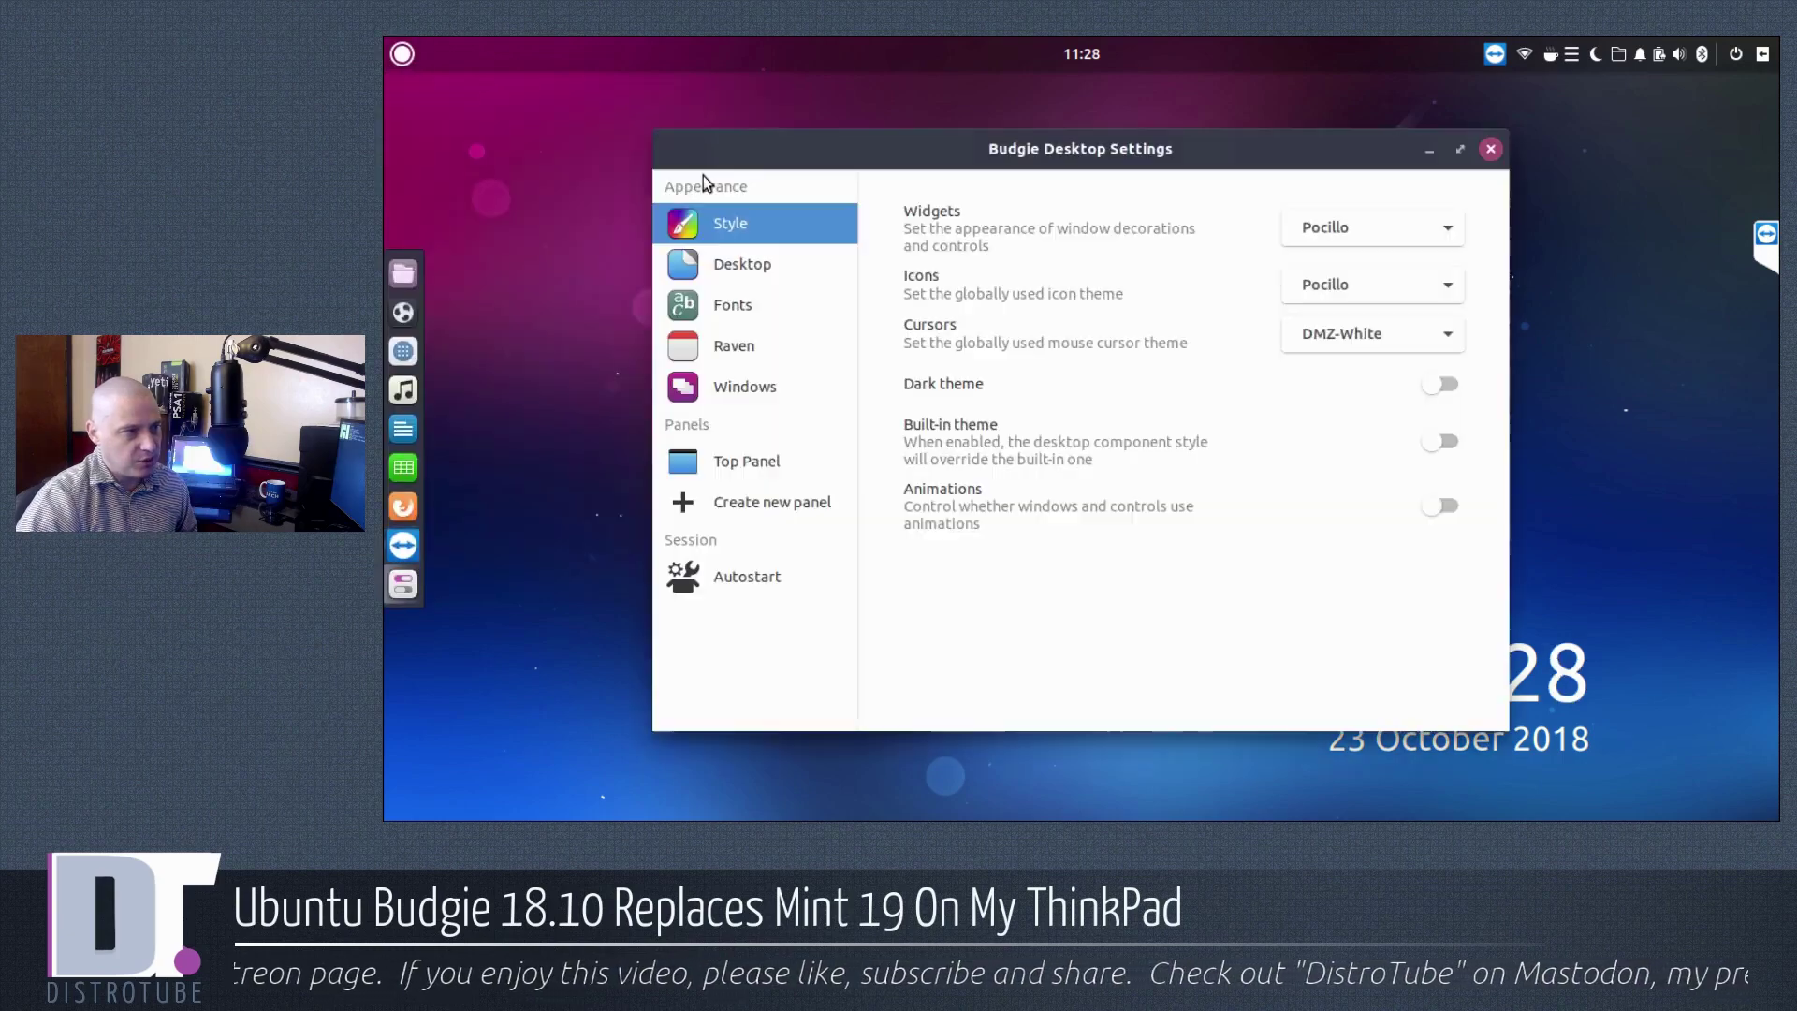
Review the Top Panel's applet list, then close Budgie Desktop Settings.
click(737, 468)
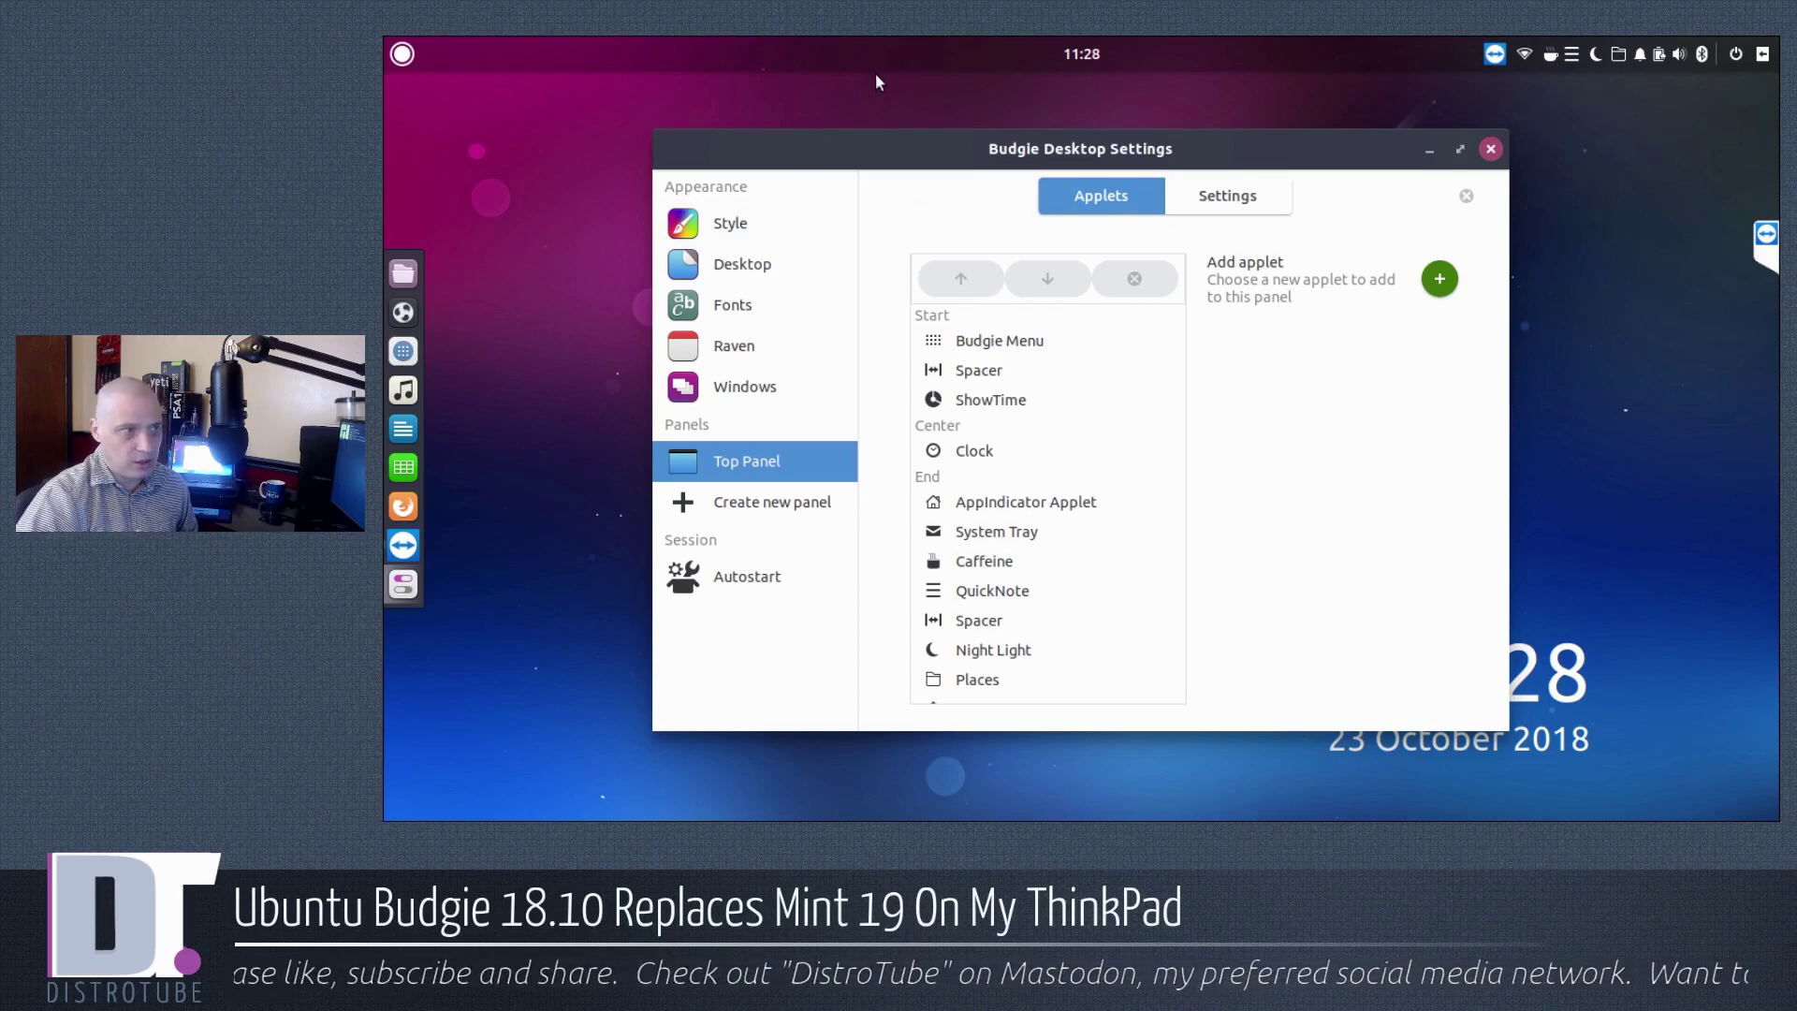
click(1490, 150)
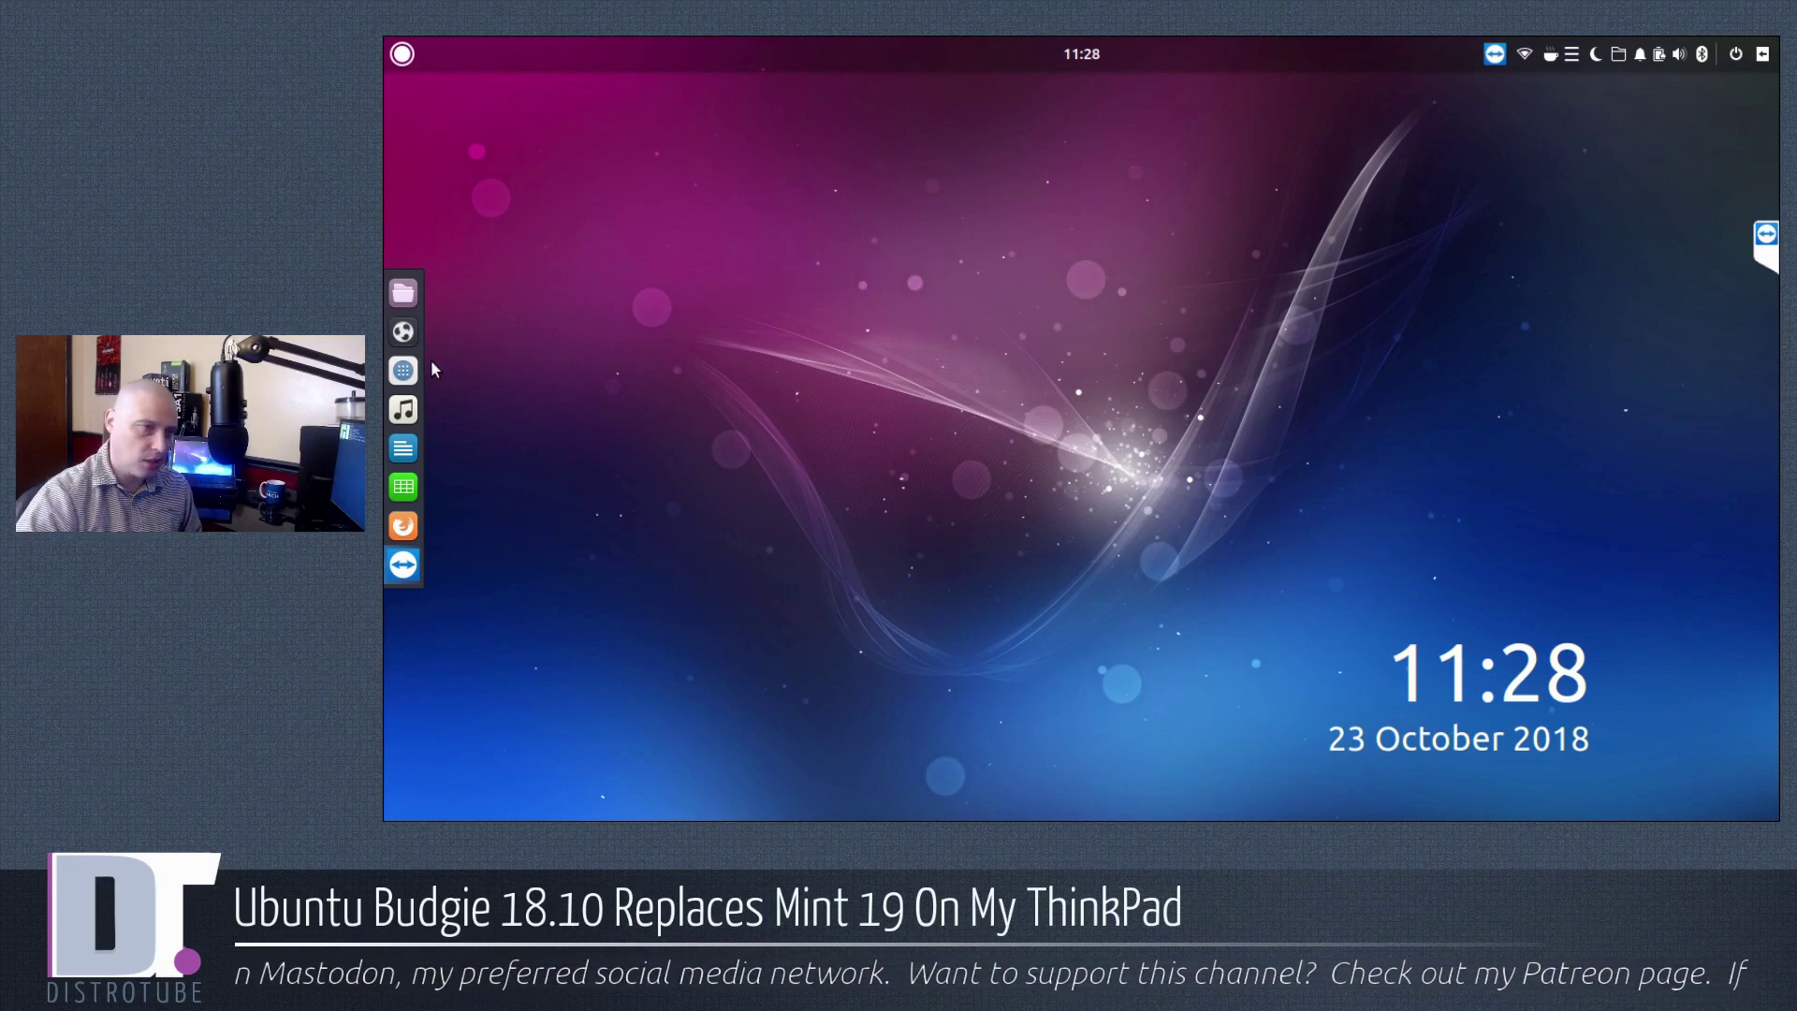
Open the Background page of Settings from the menu's Preferences apps.
click(401, 54)
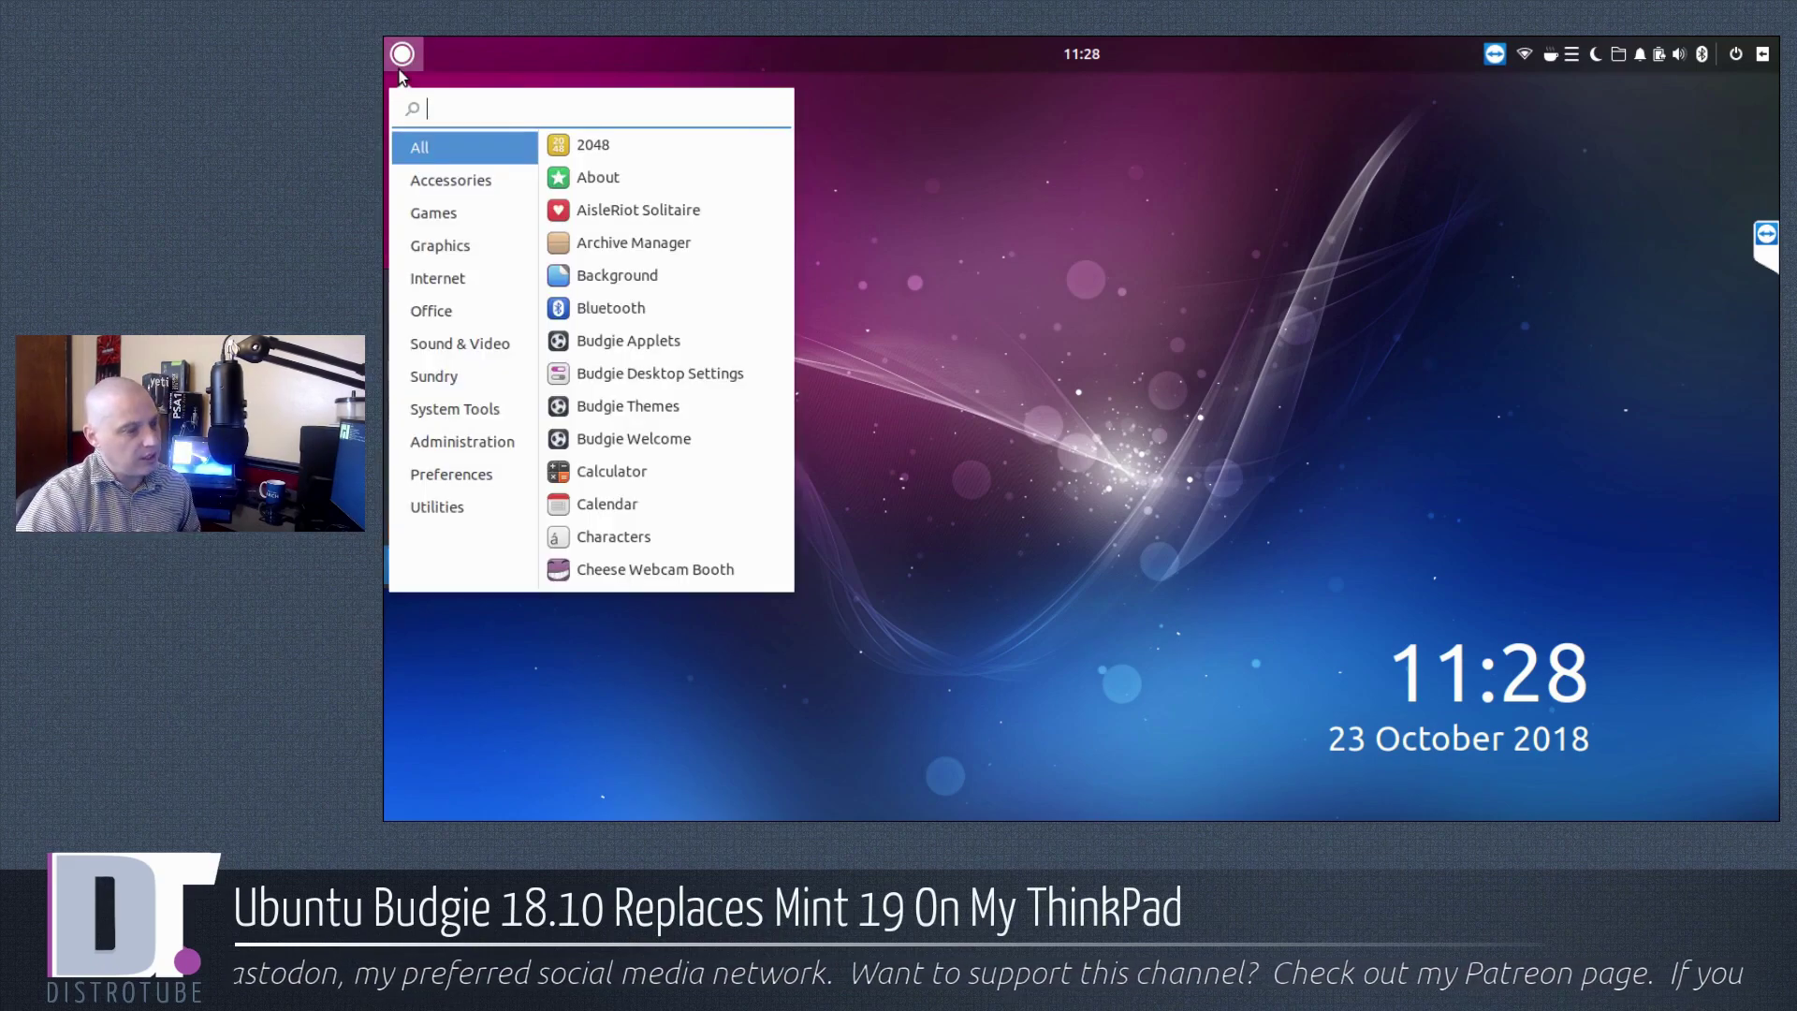
click(490, 471)
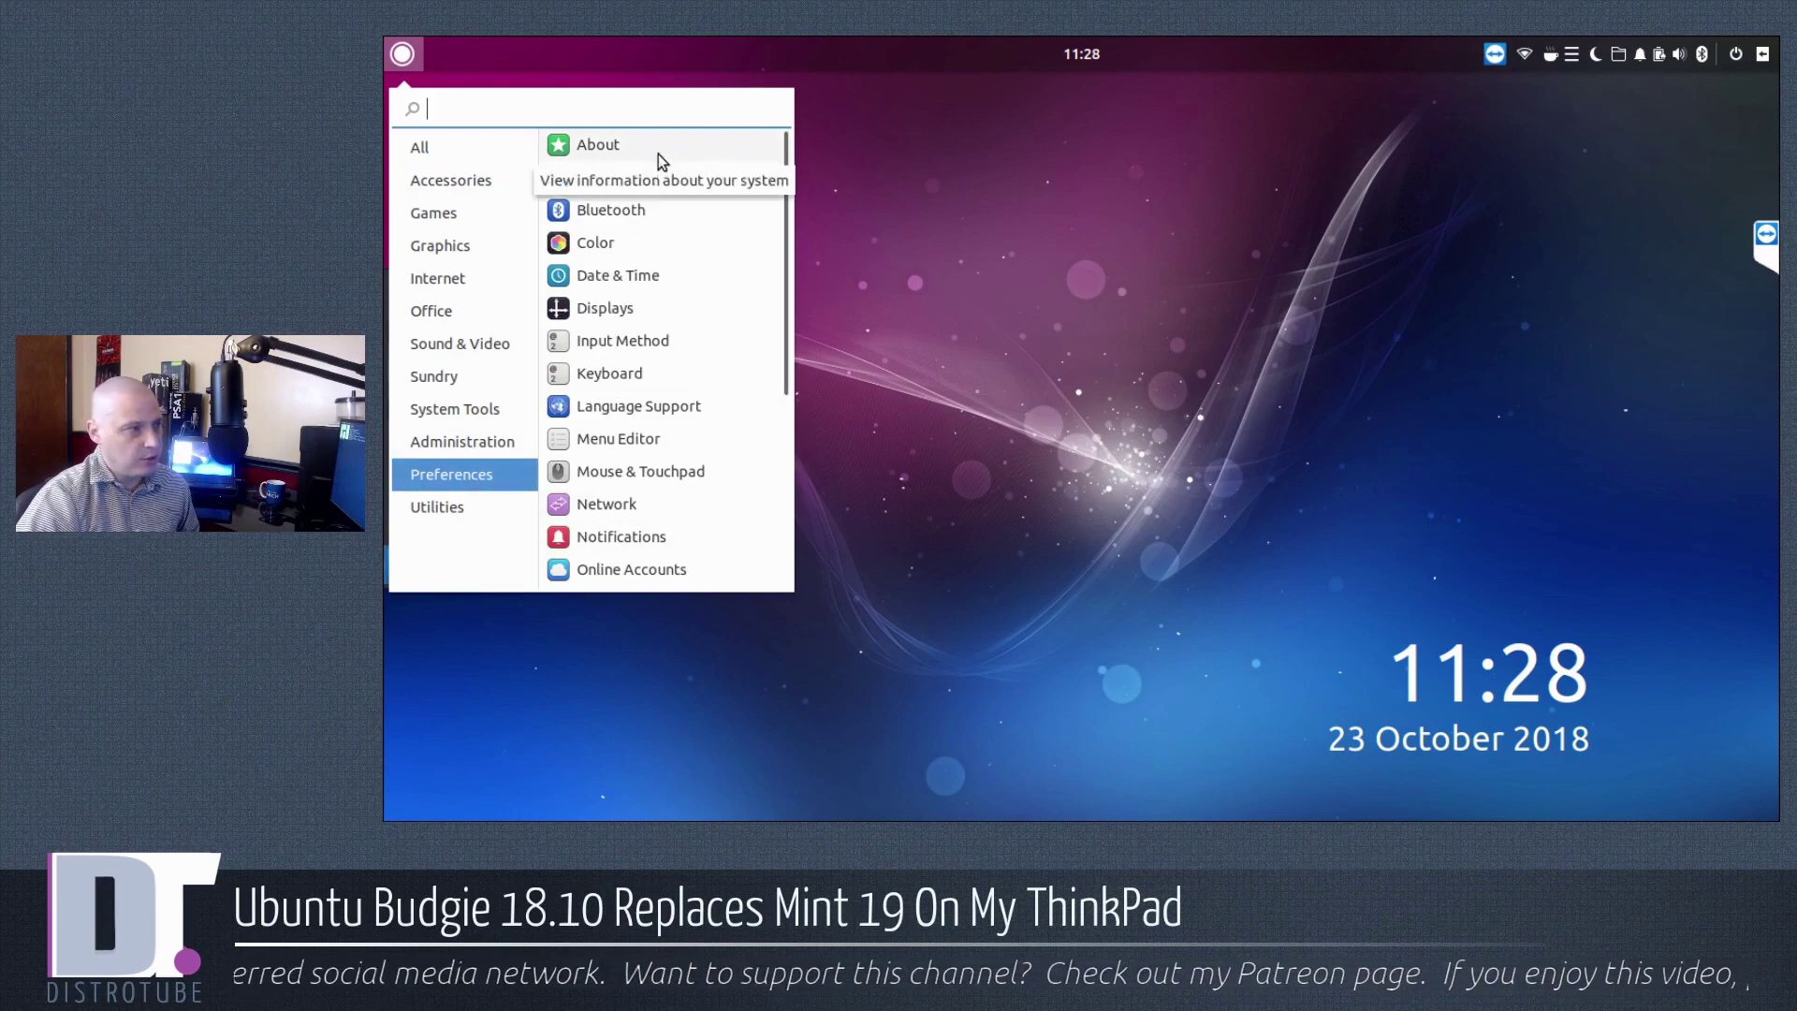
click(729, 176)
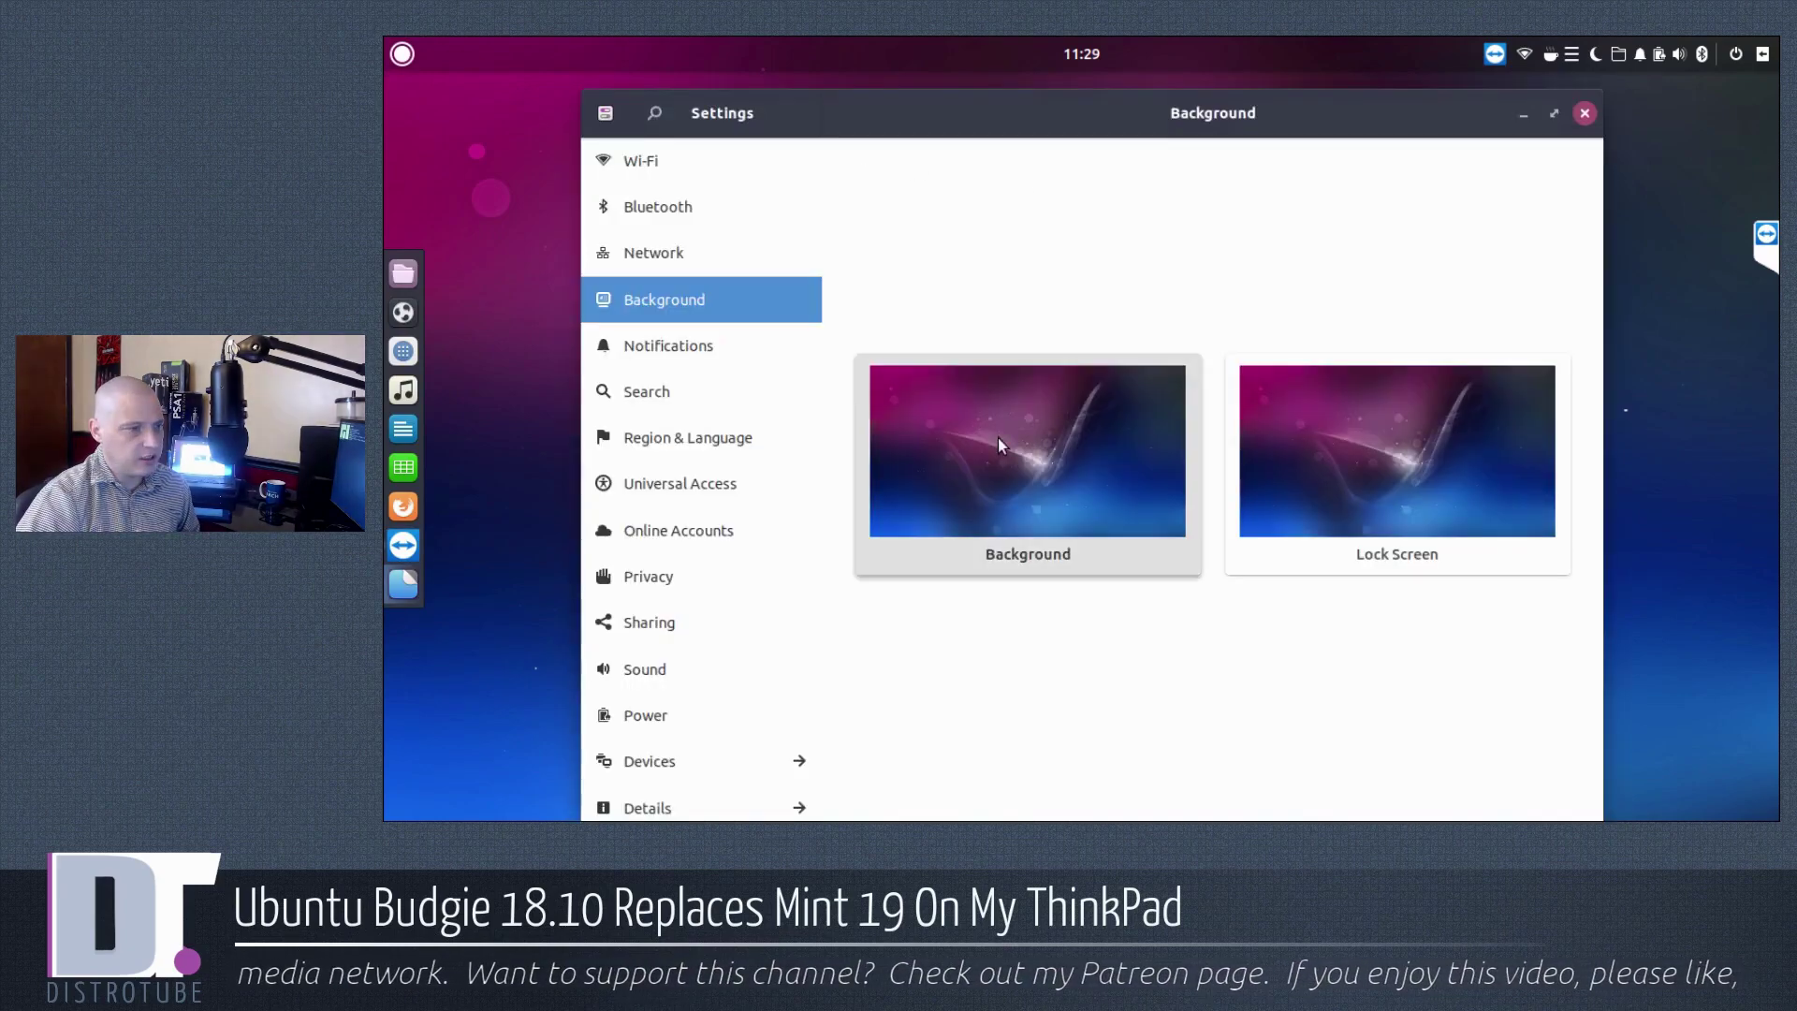
Pick the pink-and-blue image from the Wallpapers grid as the desktop background.
click(997, 439)
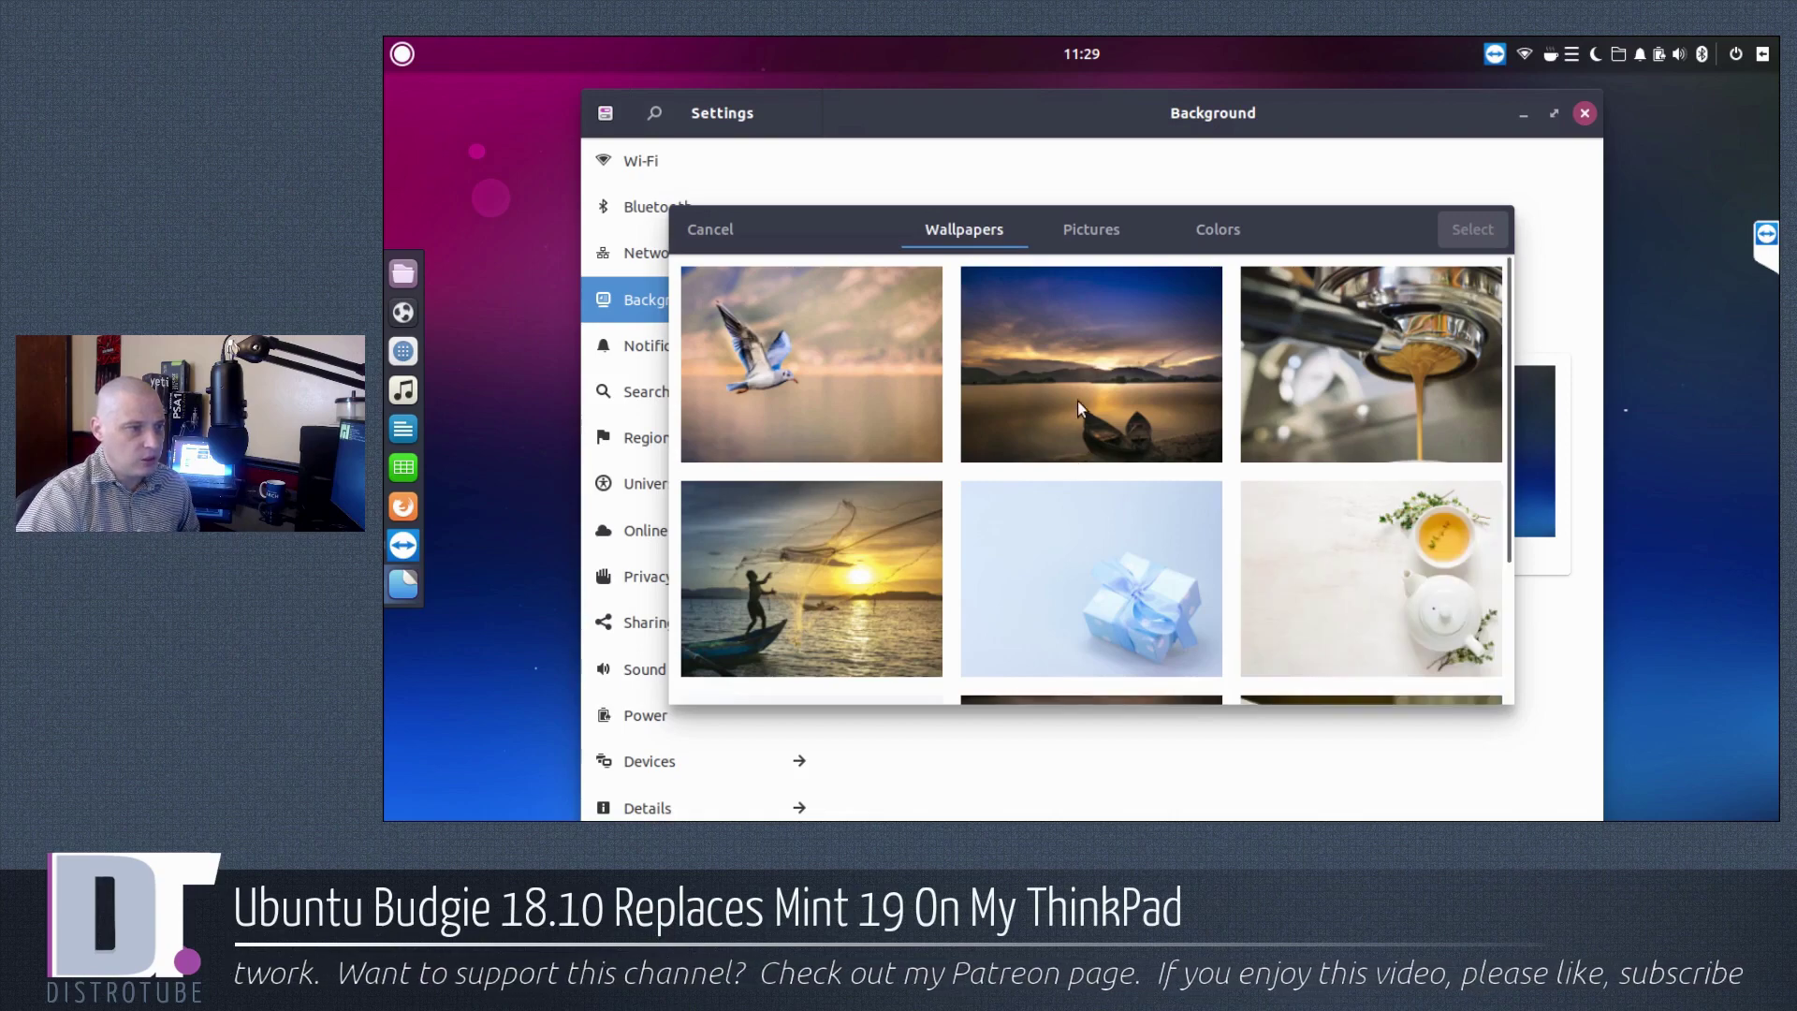
scroll(1118, 369, down, 3)
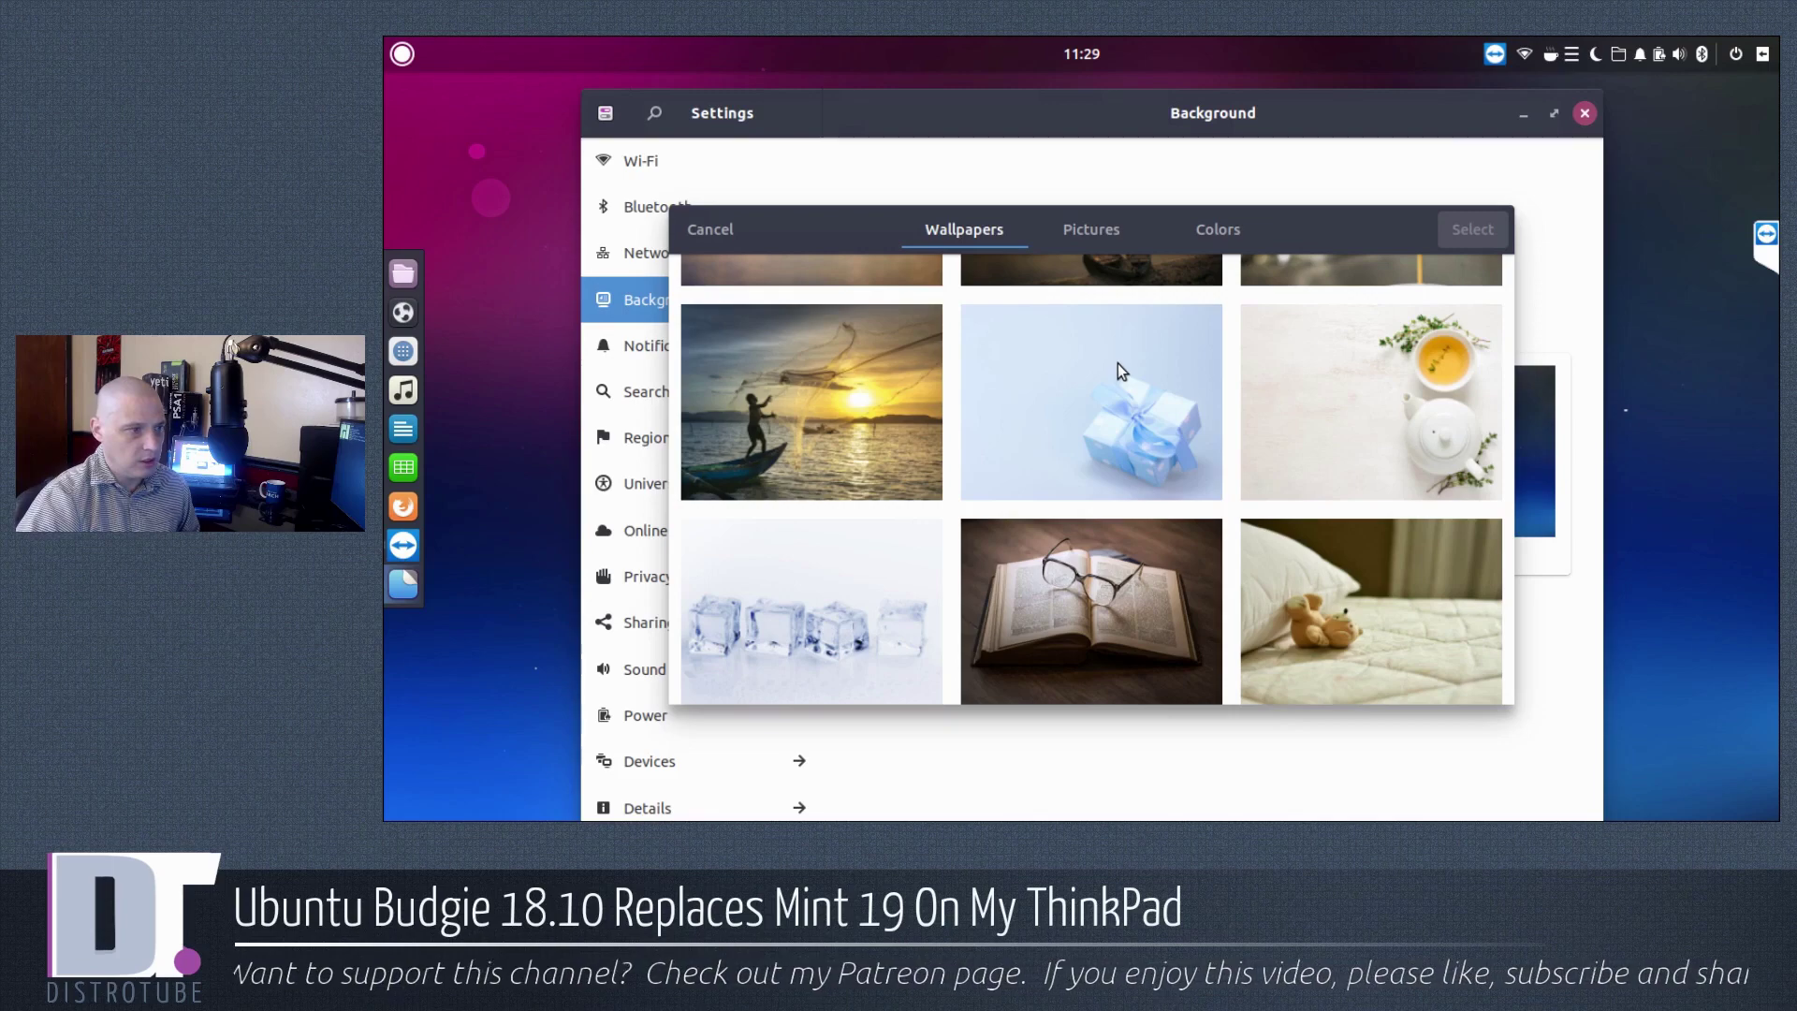
scroll(1117, 363, down, 4)
scroll(1117, 363, down, 3)
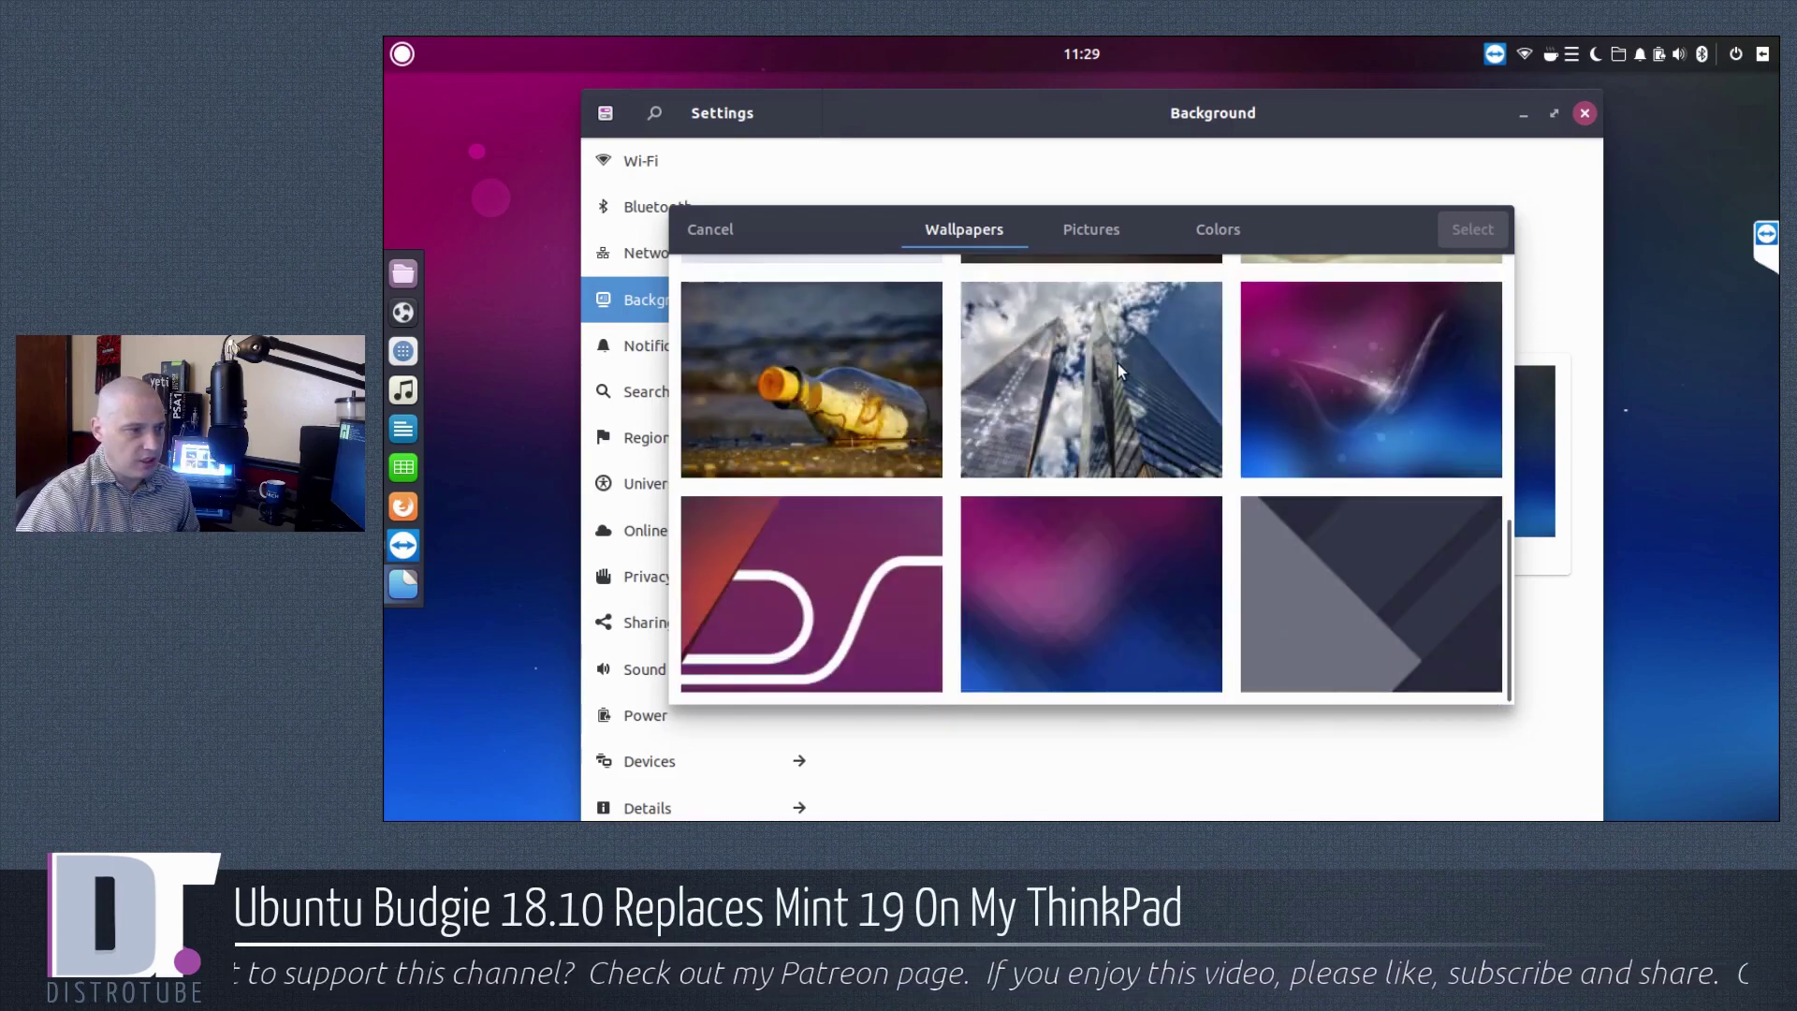
click(1132, 616)
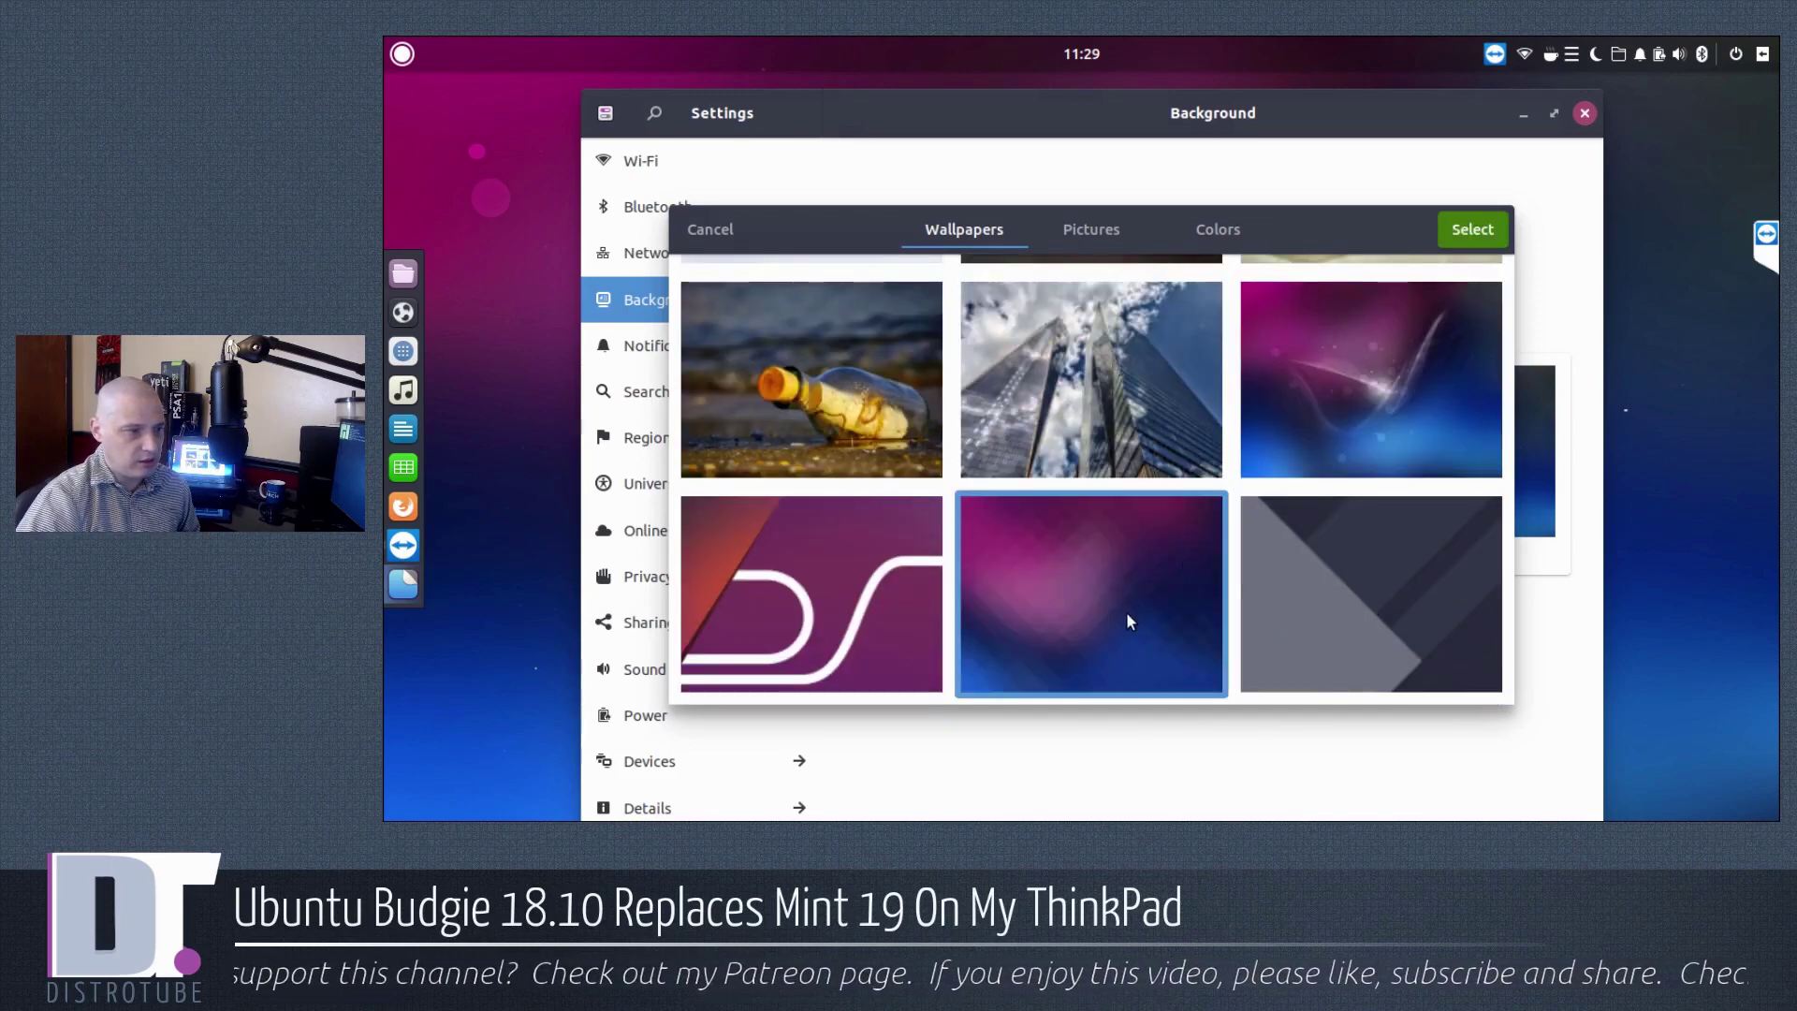
click(1467, 234)
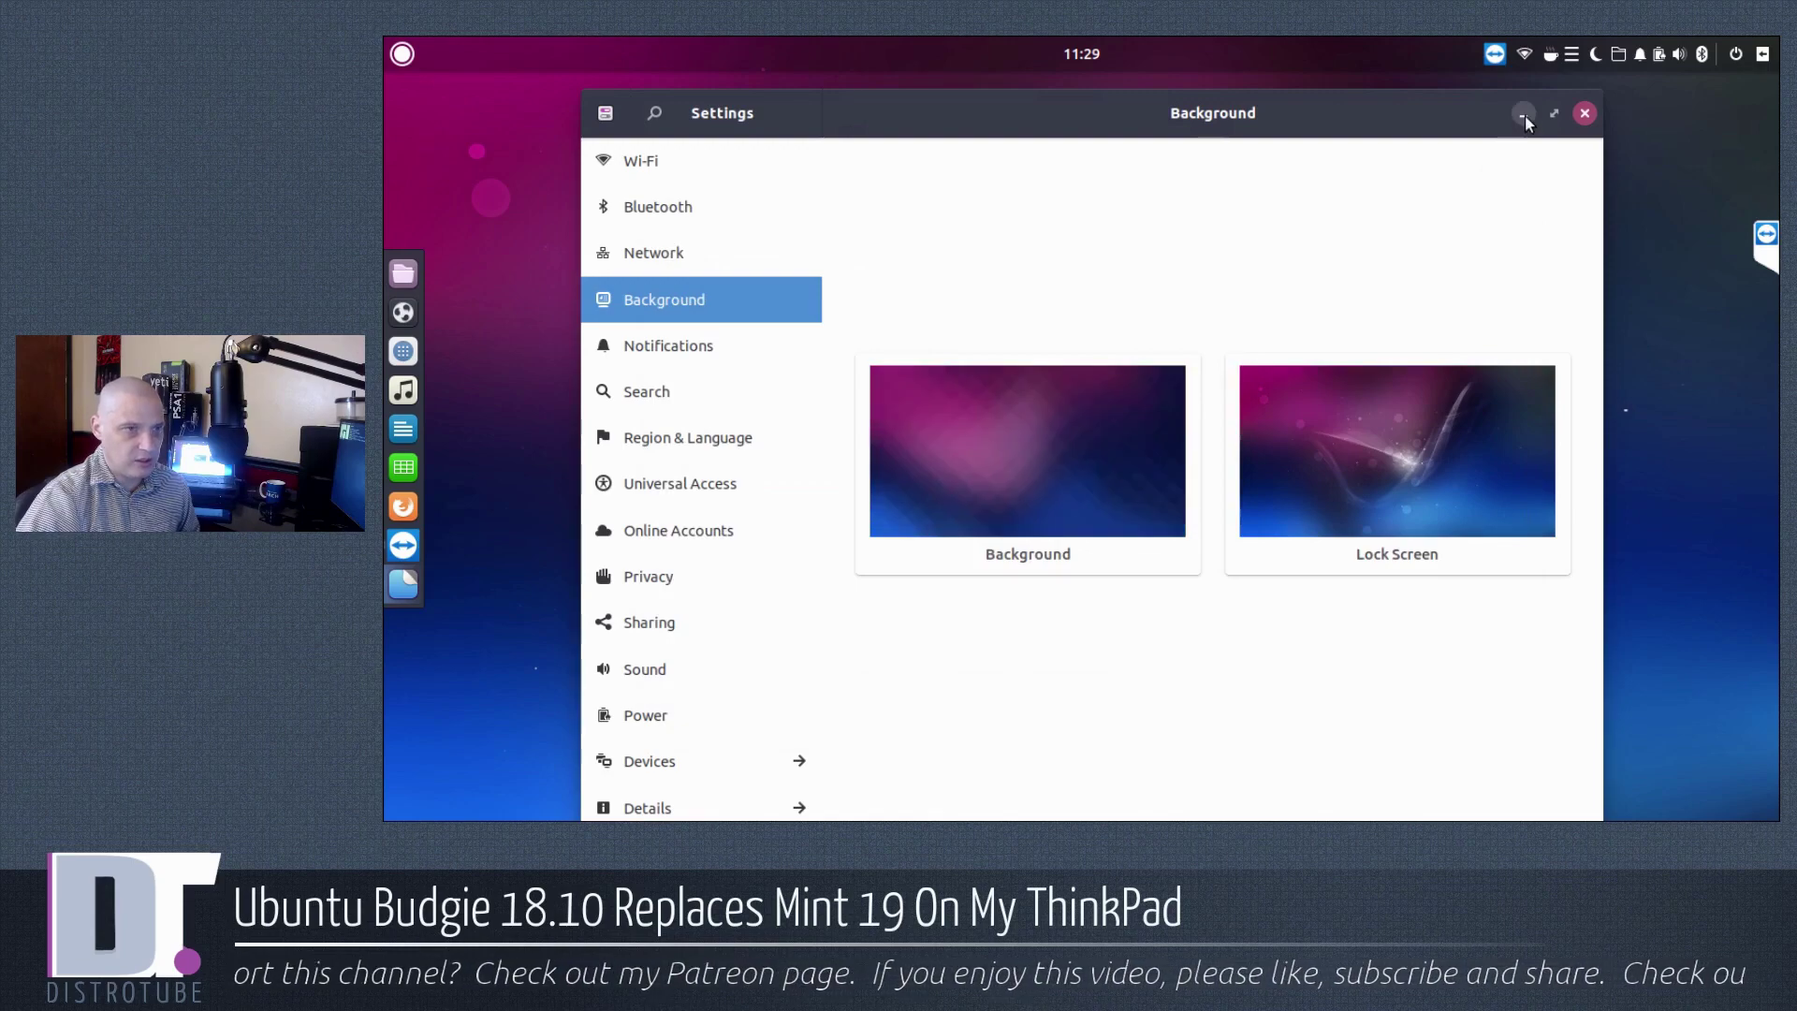
Preview the desktop, then switch the background to the lake-and-boats sunset wallpaper.
click(1522, 113)
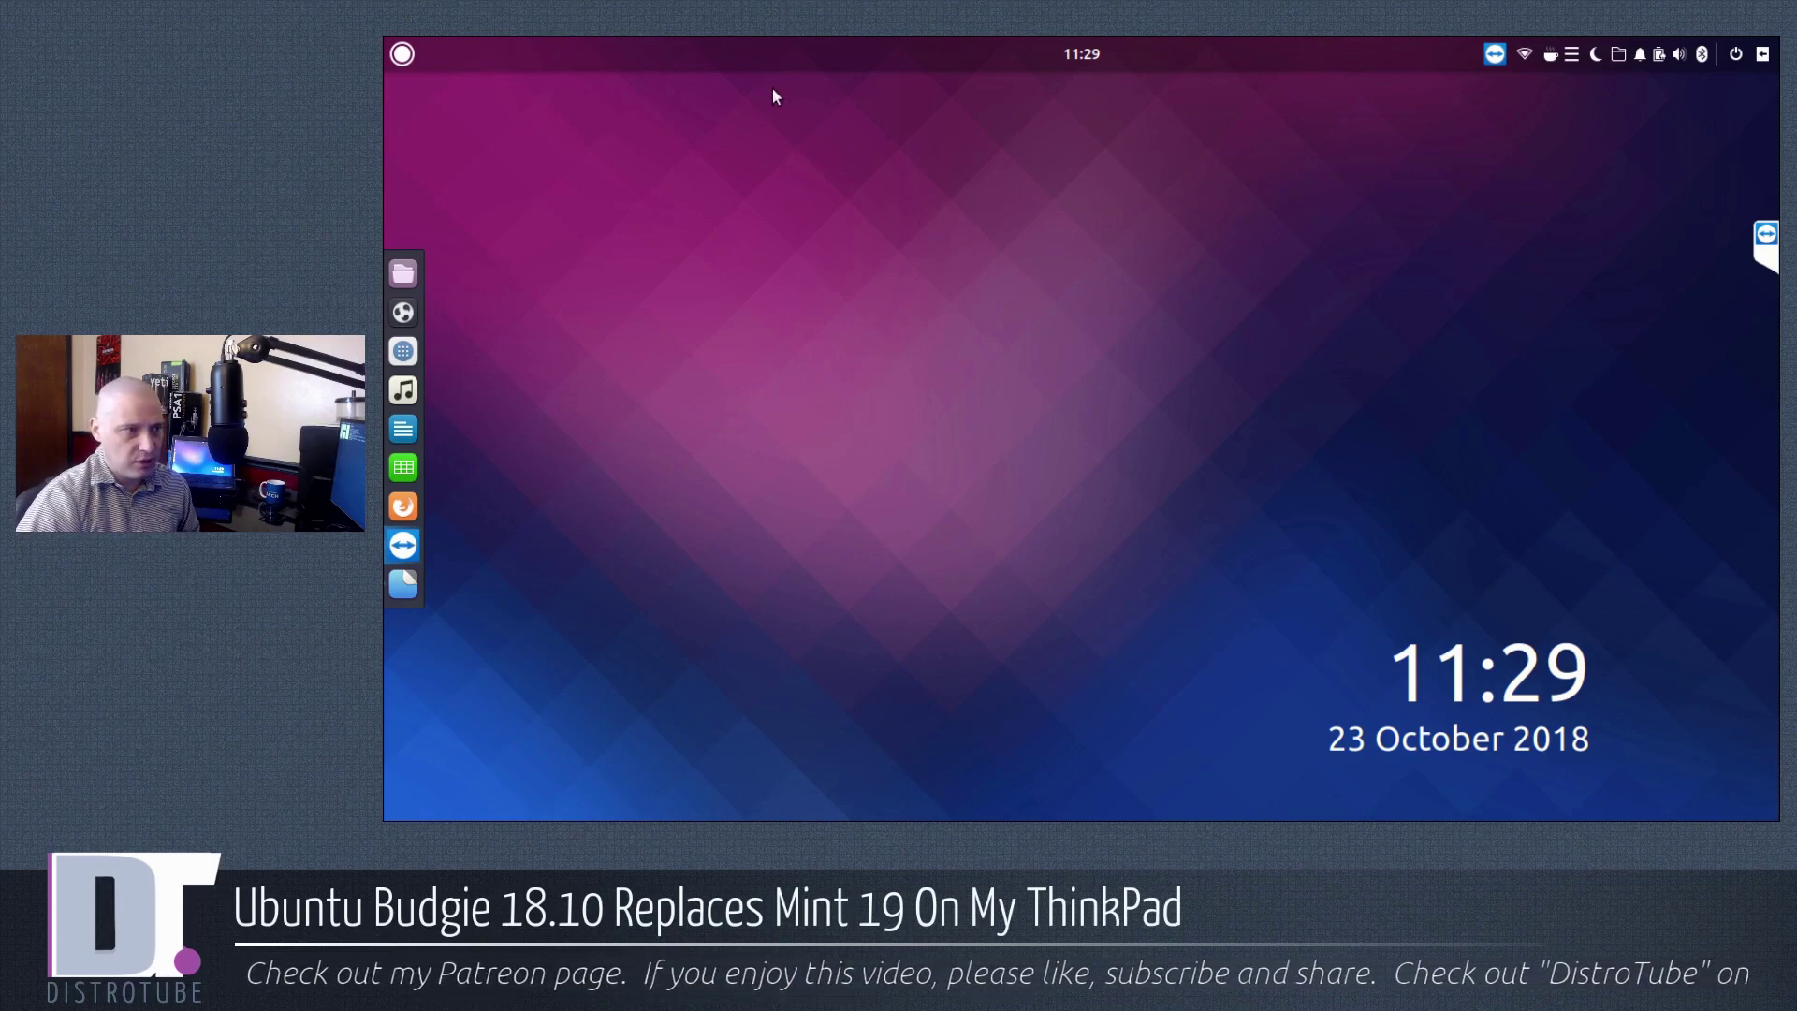
click(417, 585)
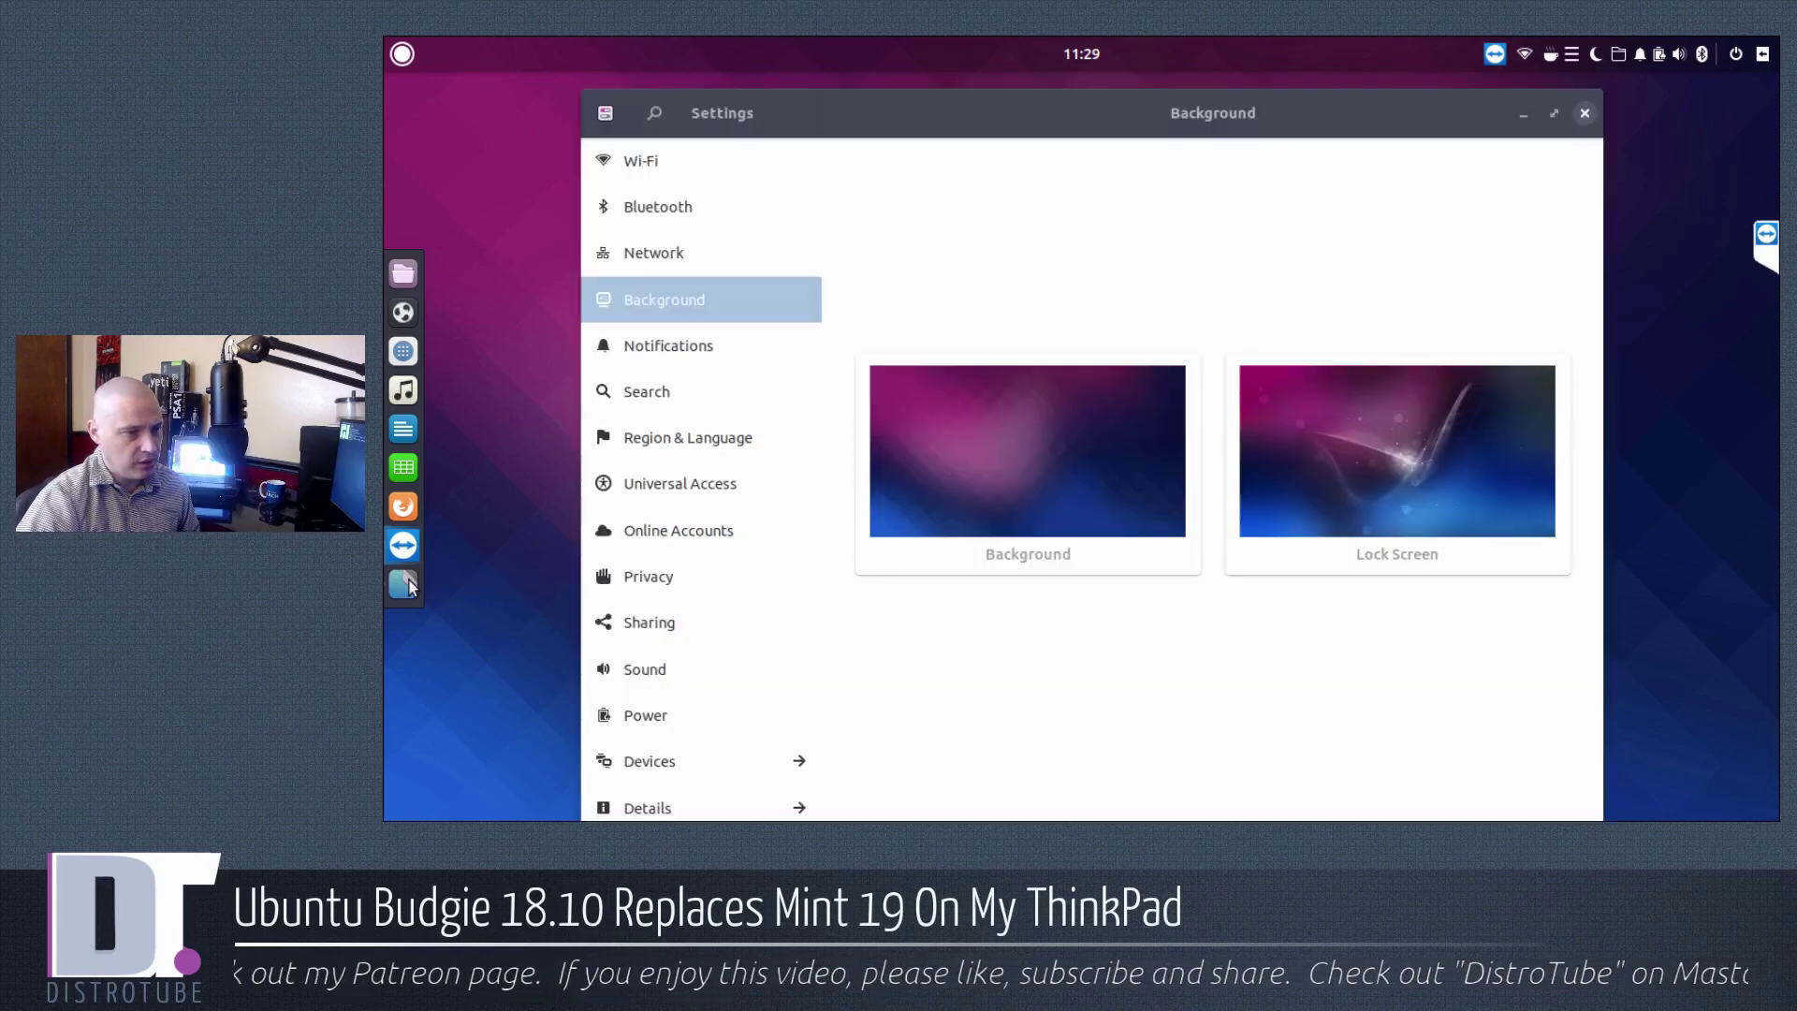
click(1025, 543)
click(1083, 400)
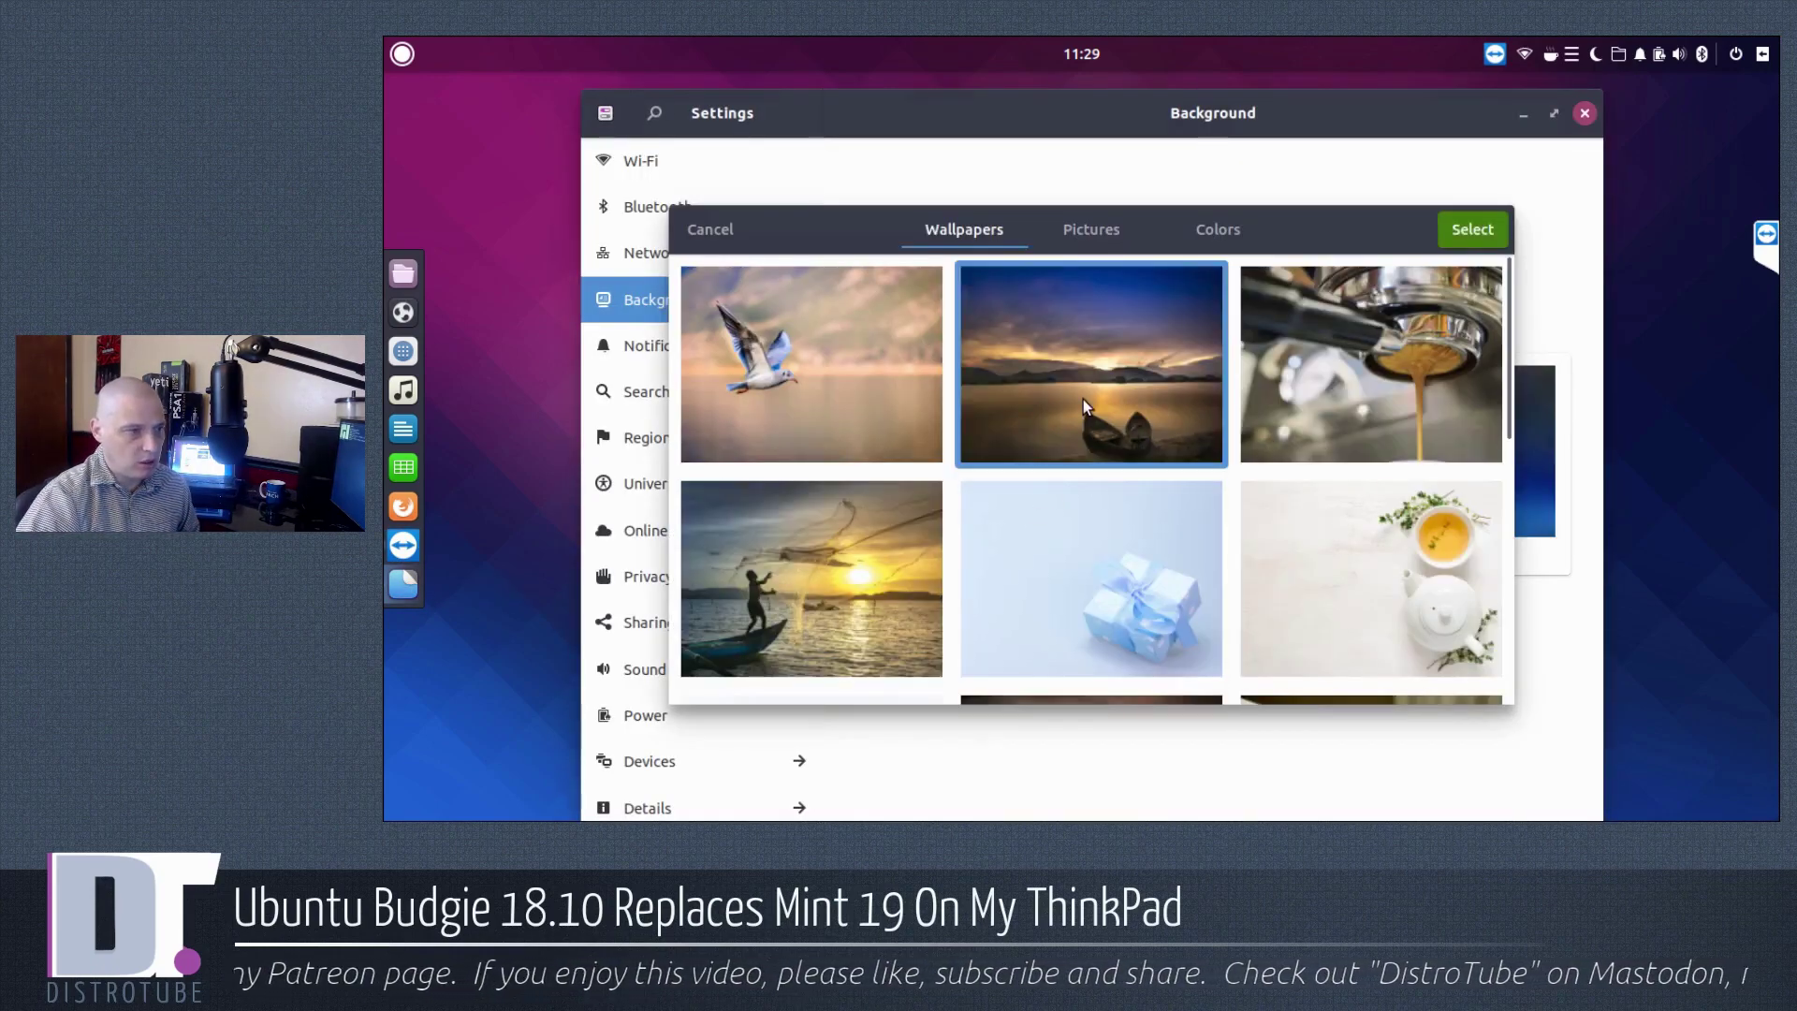
click(1484, 230)
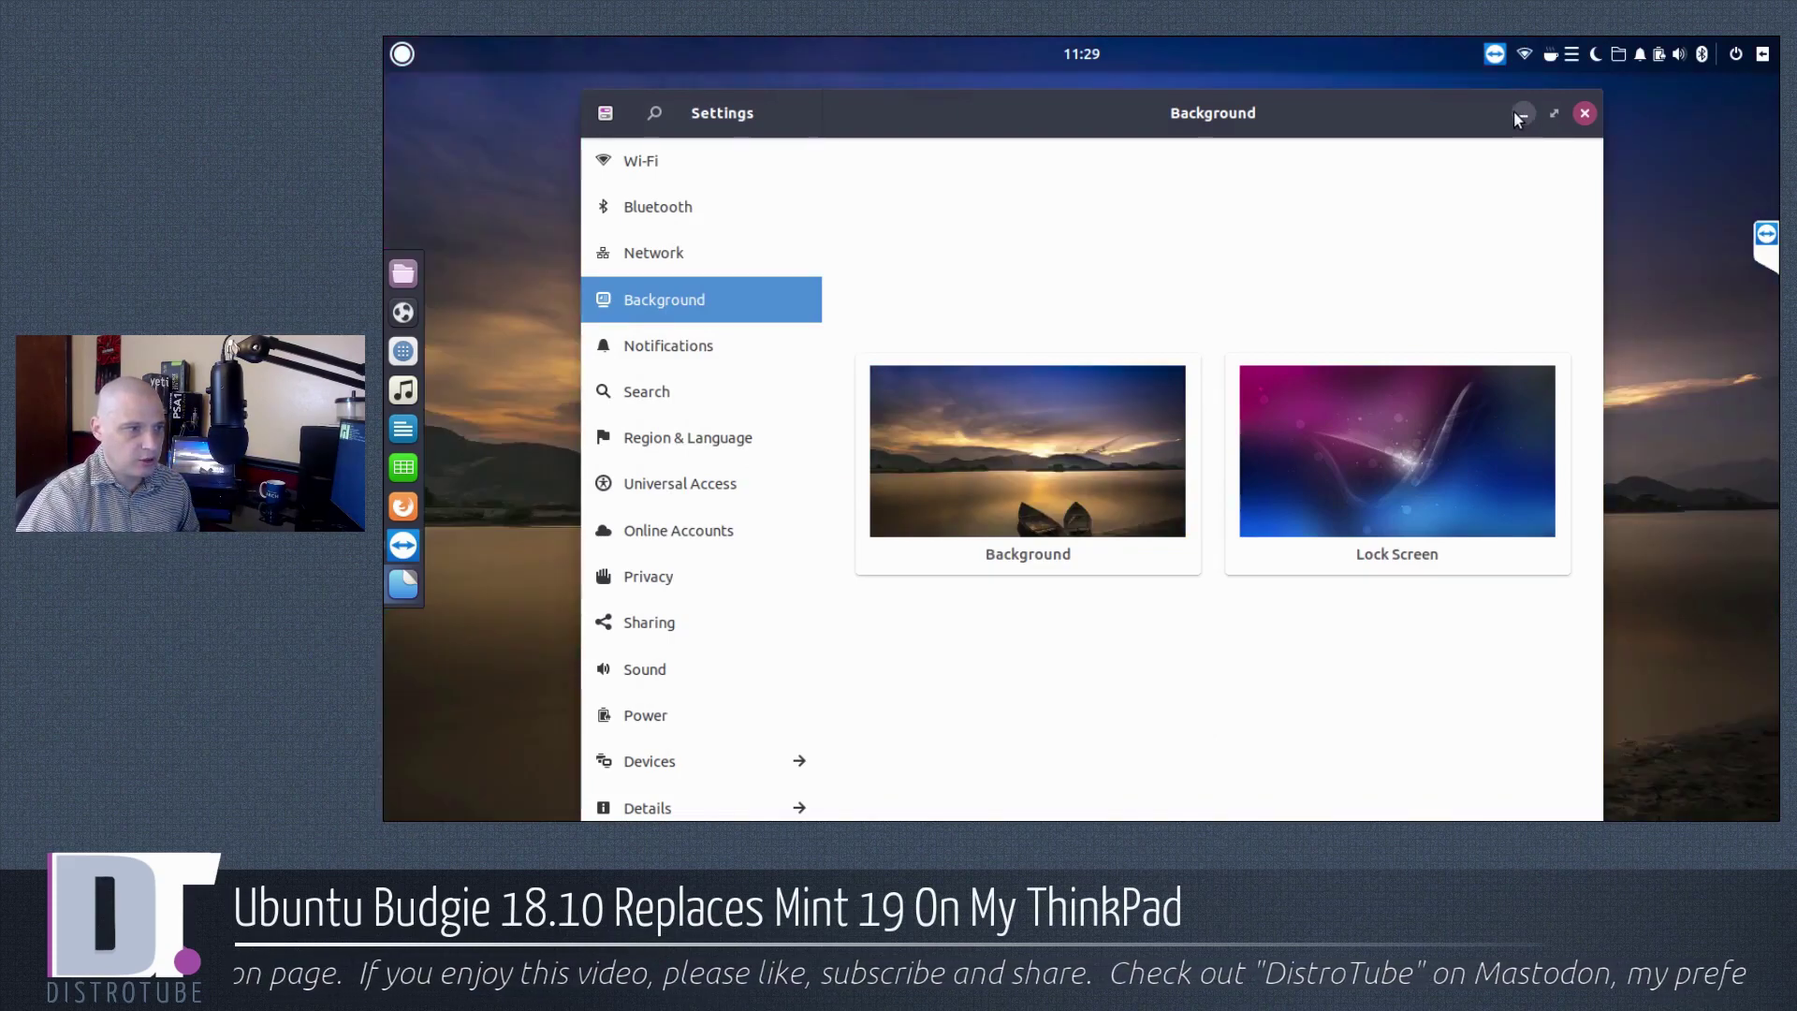
View the new sunset background on the desktop, then close Settings.
click(1515, 111)
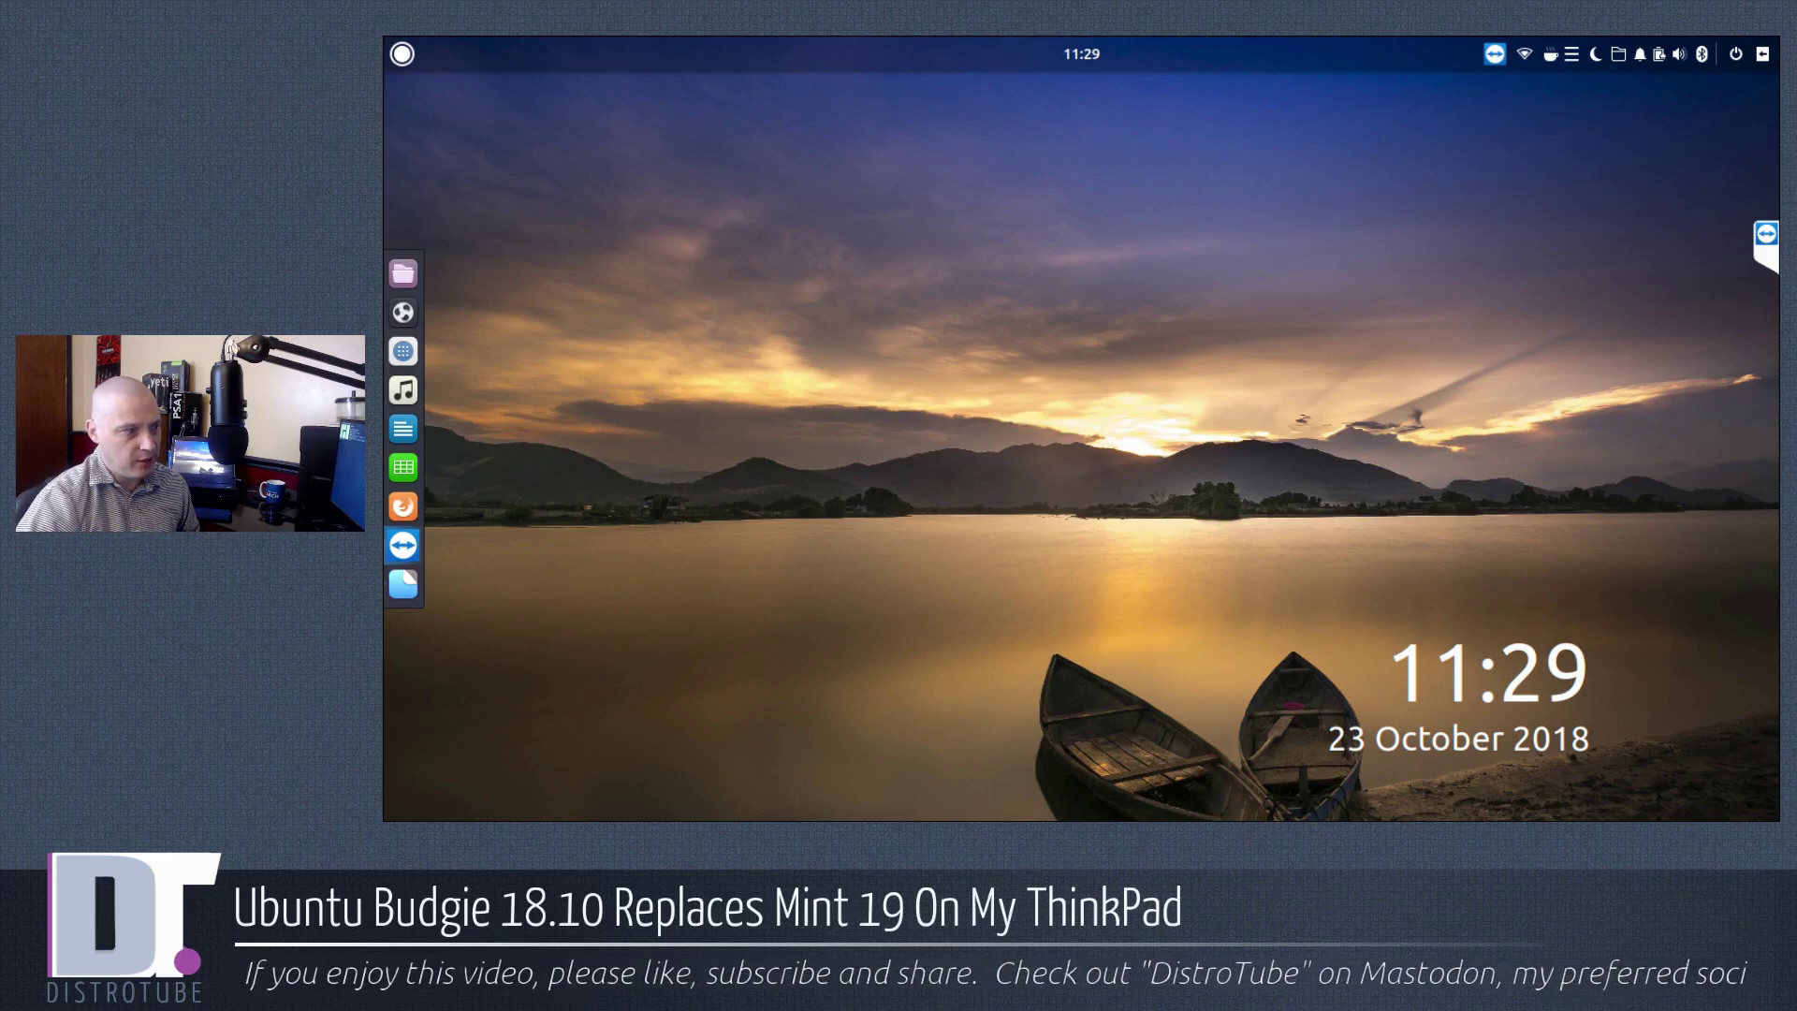
click(403, 583)
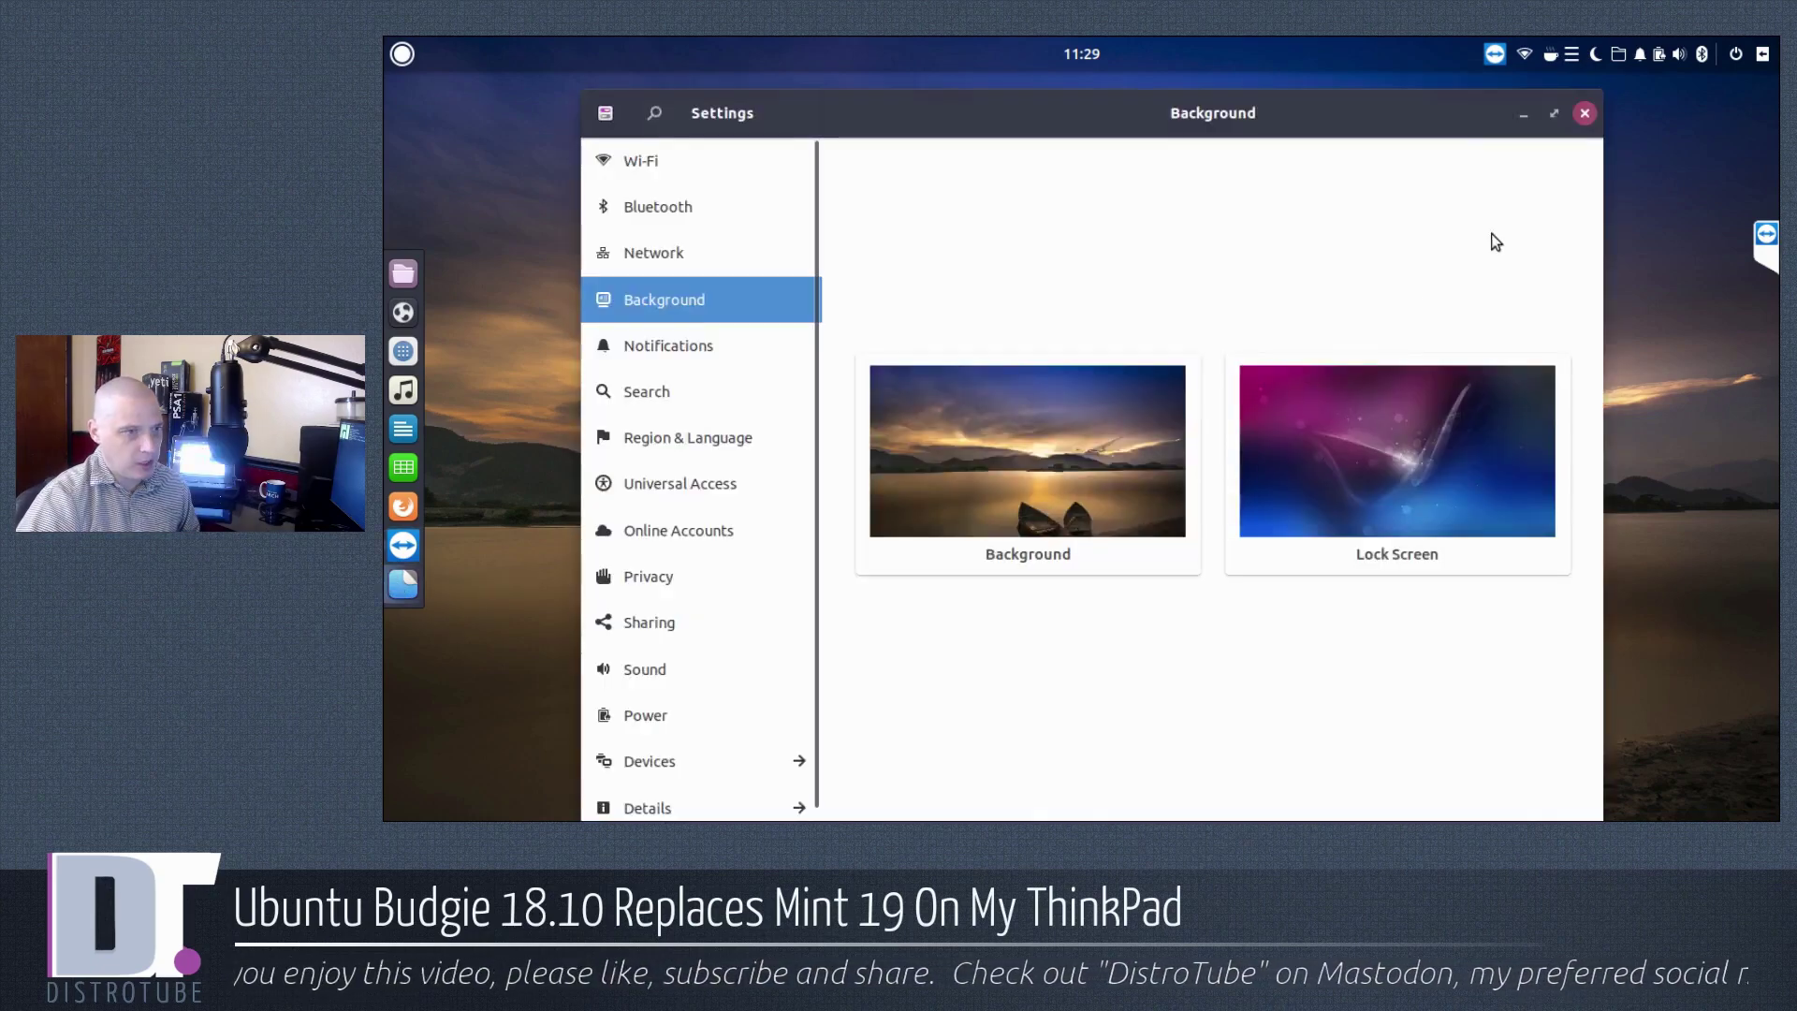
click(1586, 116)
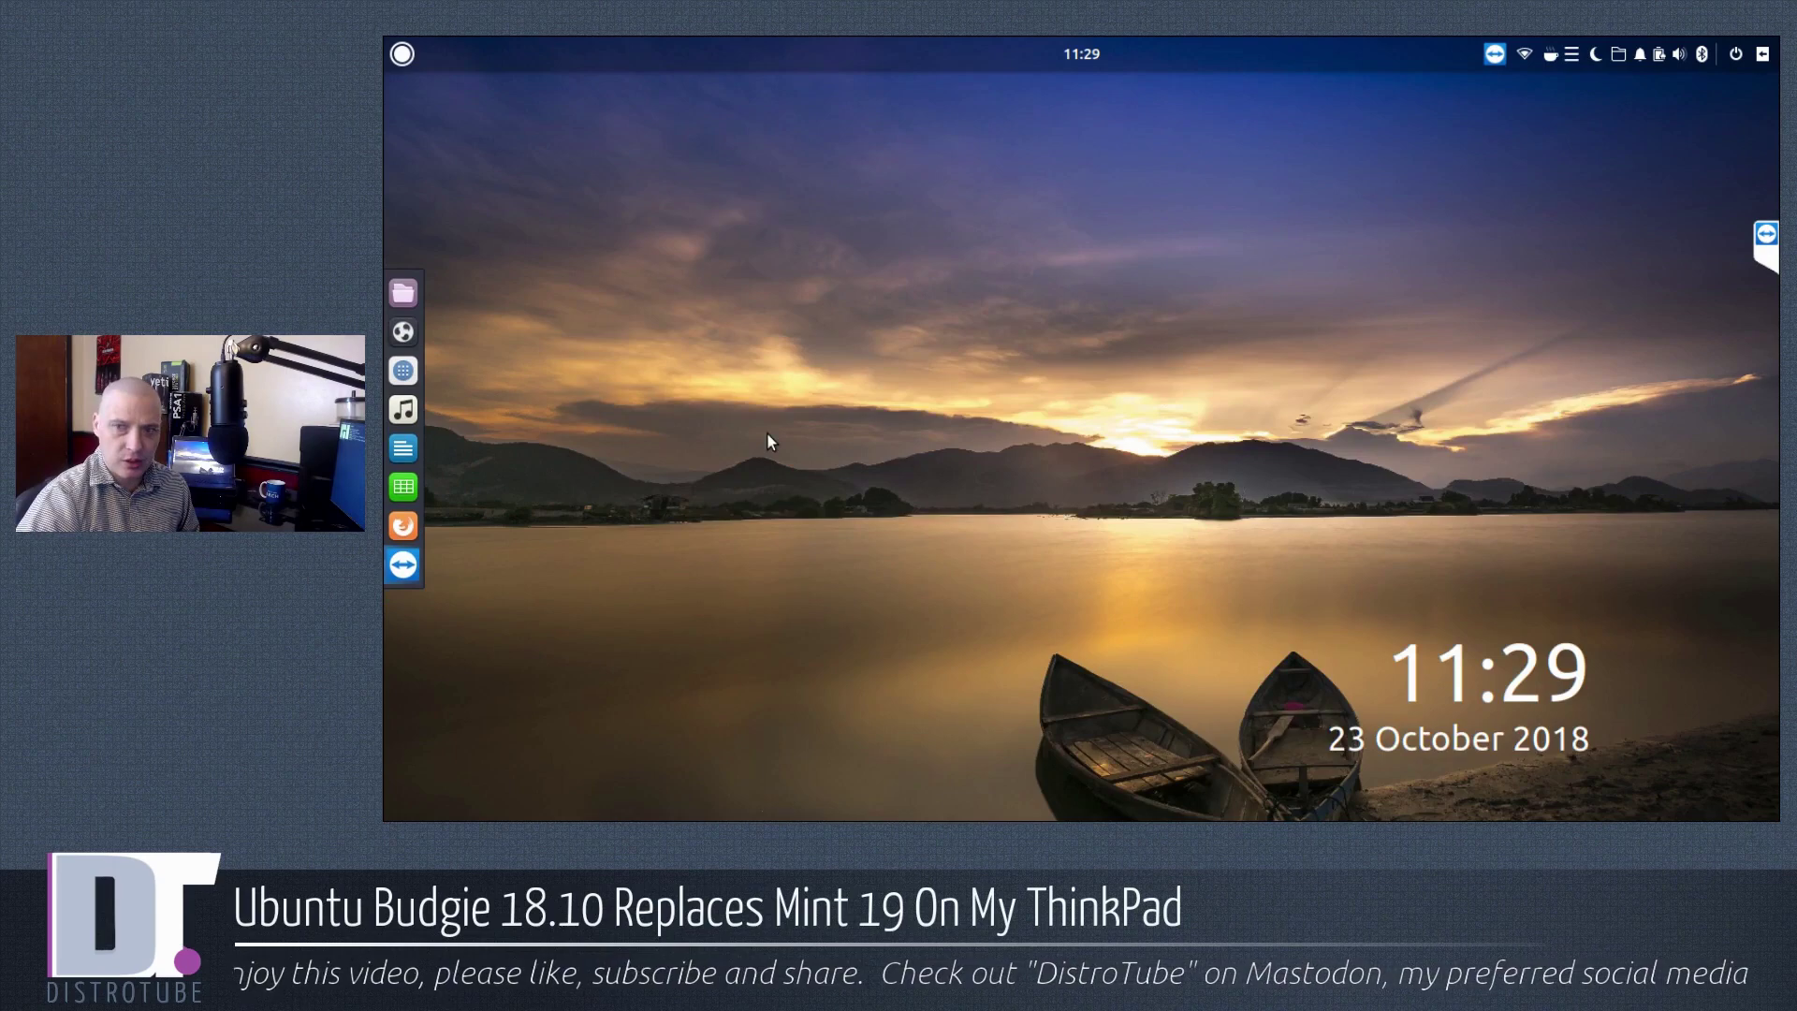